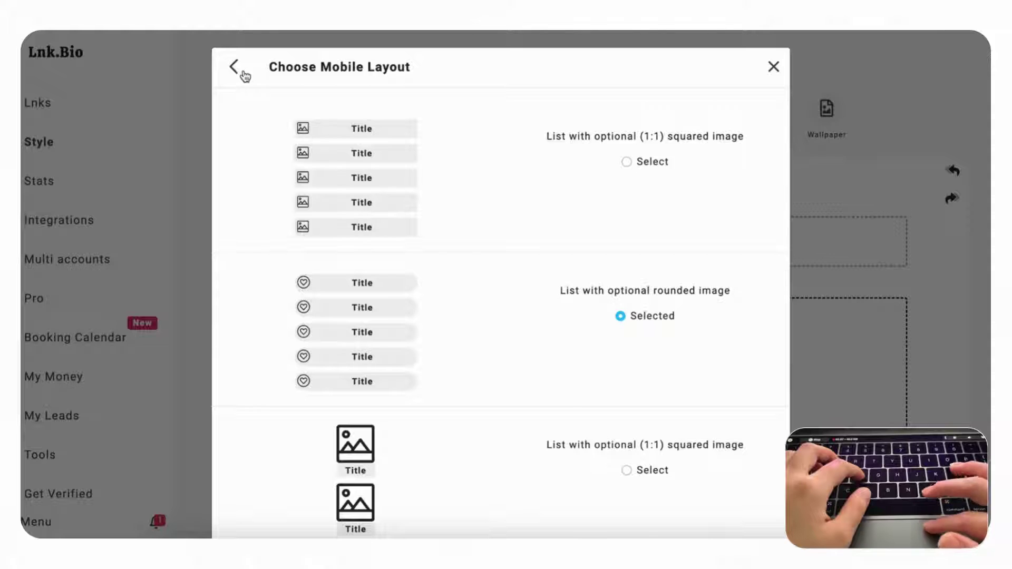
# Close the mobile layout chooser and review the font style options, including font case and text font.
pyautogui.click(775, 66)
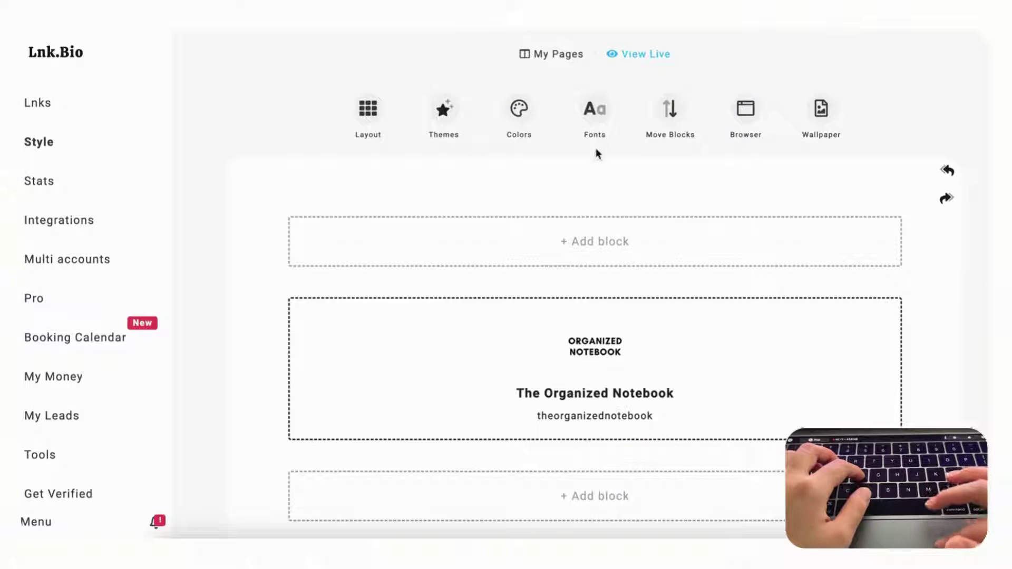
pyautogui.click(584, 124)
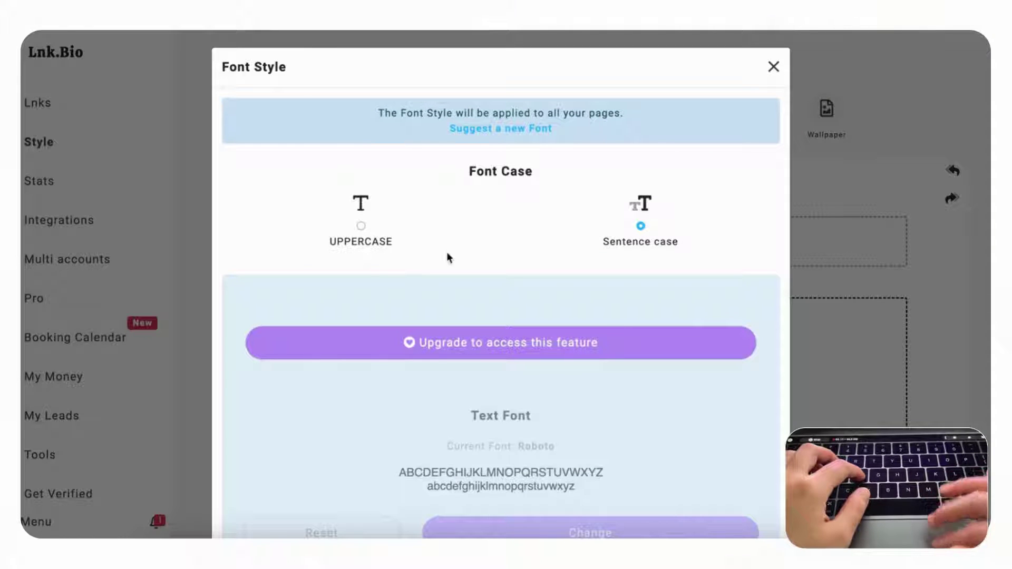
pyautogui.scroll(-2, 447, 258)
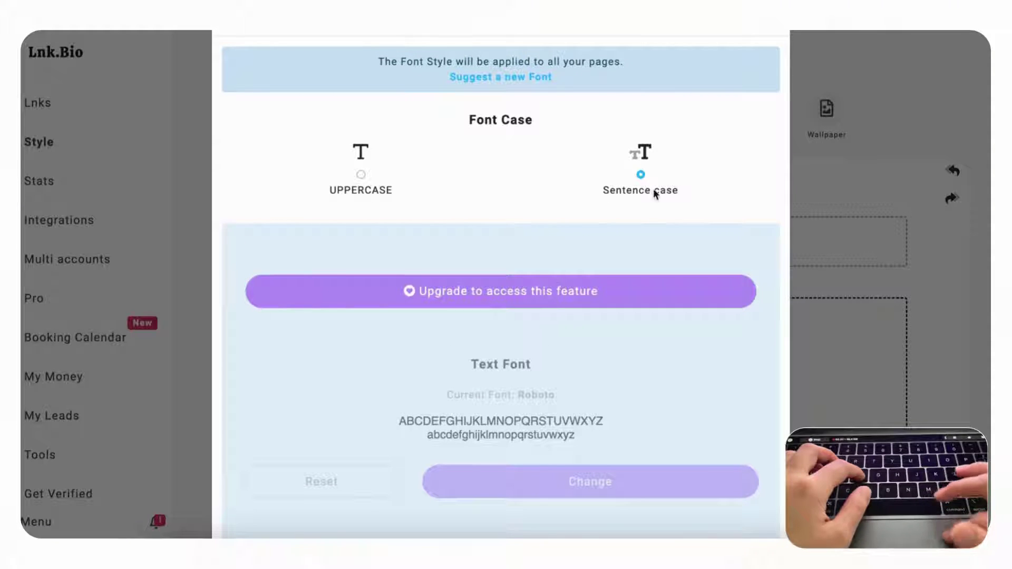
pyautogui.click(831, 182)
# Check the Lnk.Bio pros and cons in the Notion notes, and return to Chrome to look over the page's blocks.
pyautogui.click(671, 548)
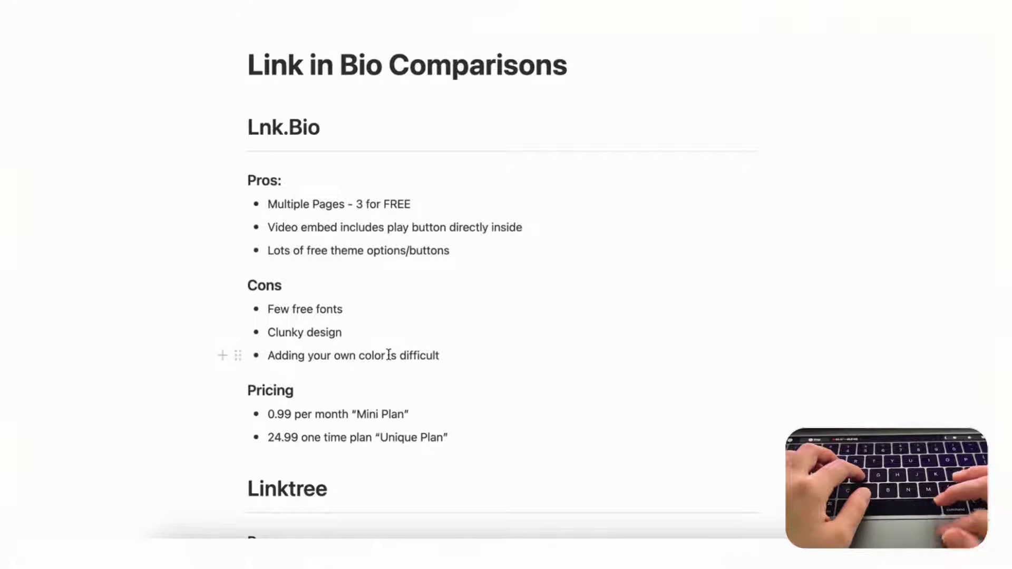
pyautogui.click(576, 551)
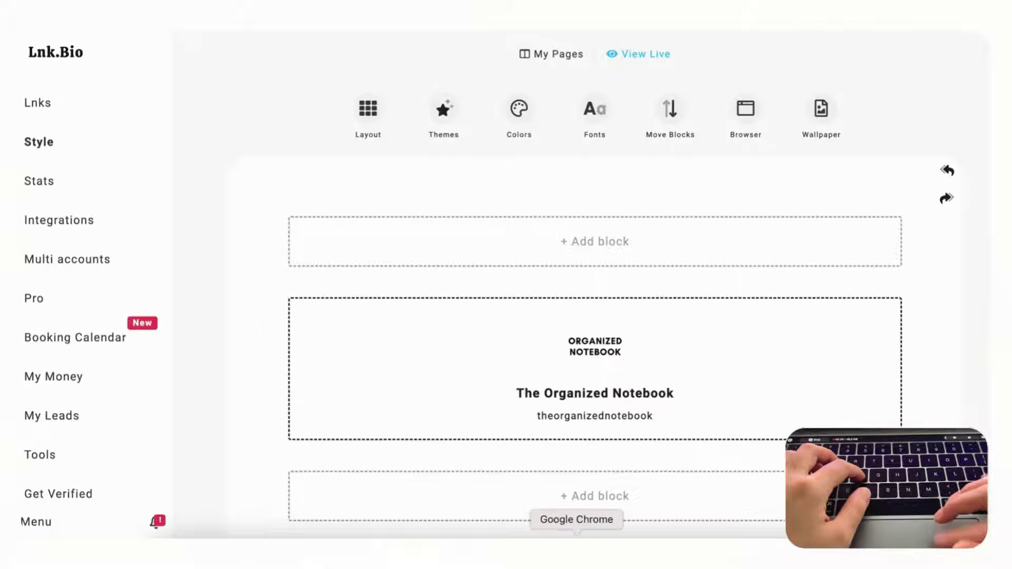
pyautogui.scroll(-10, 601, 369)
pyautogui.scroll(-12, 604, 343)
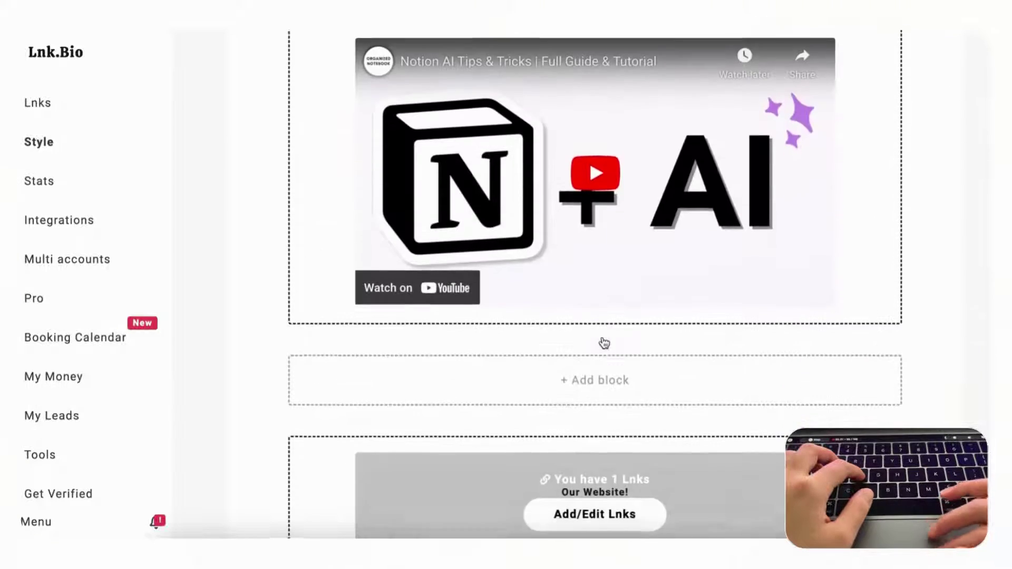
pyautogui.scroll(15, 604, 343)
pyautogui.scroll(6, 603, 340)
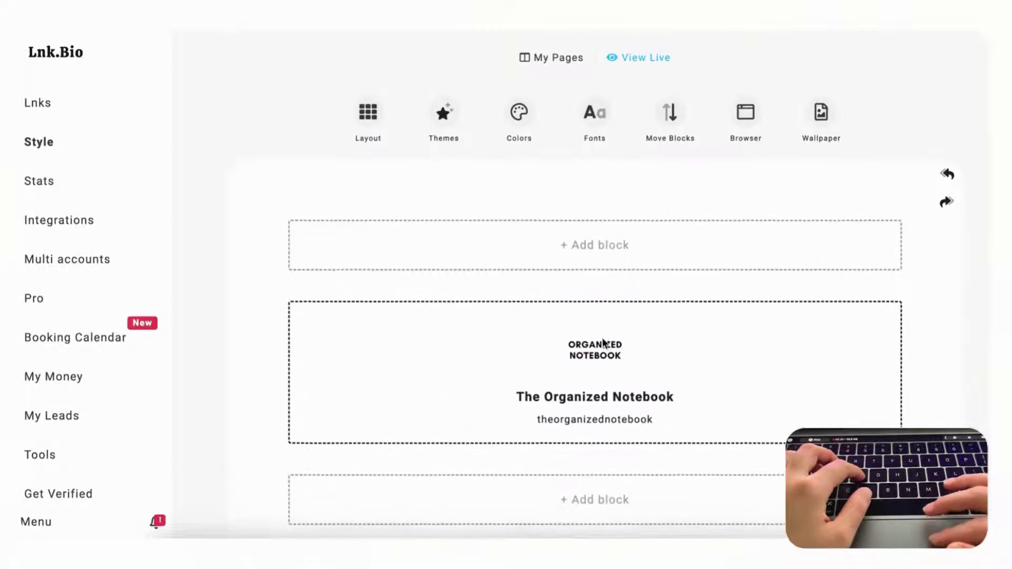
pyautogui.scroll(-9, 567, 269)
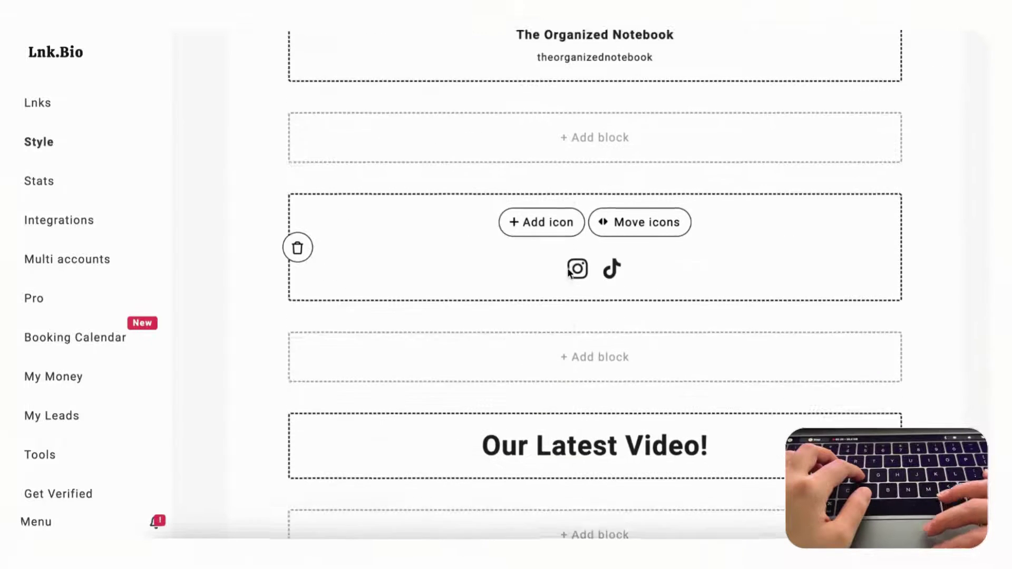
pyautogui.scroll(-15, 568, 272)
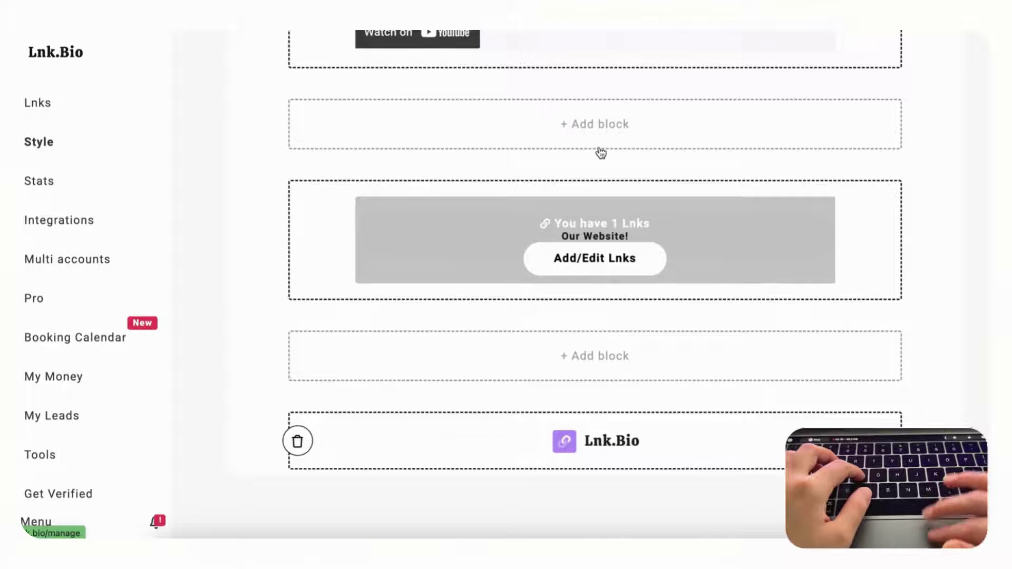
pyautogui.scroll(15, 601, 152)
pyautogui.scroll(4, 545, 184)
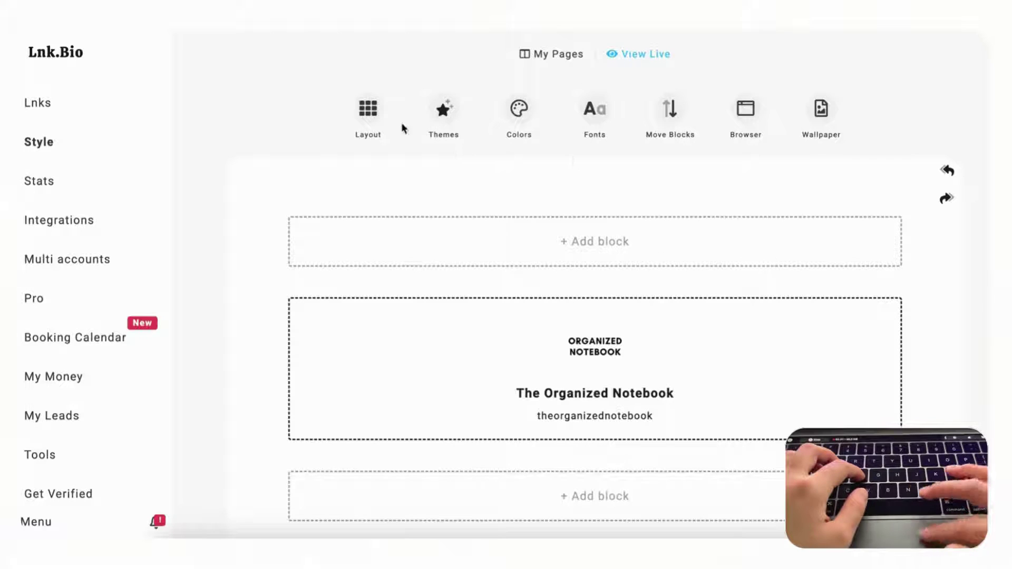
# Consult the Lnk.Bio notes in Notion, and switch back to Chrome to review the wallpaper and color options.
pyautogui.click(668, 553)
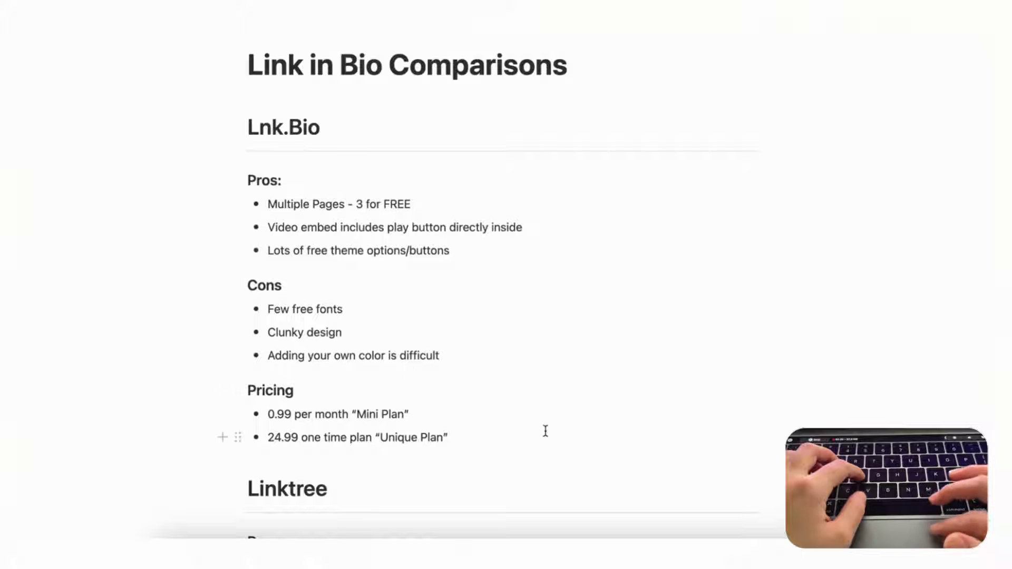
pyautogui.click(577, 554)
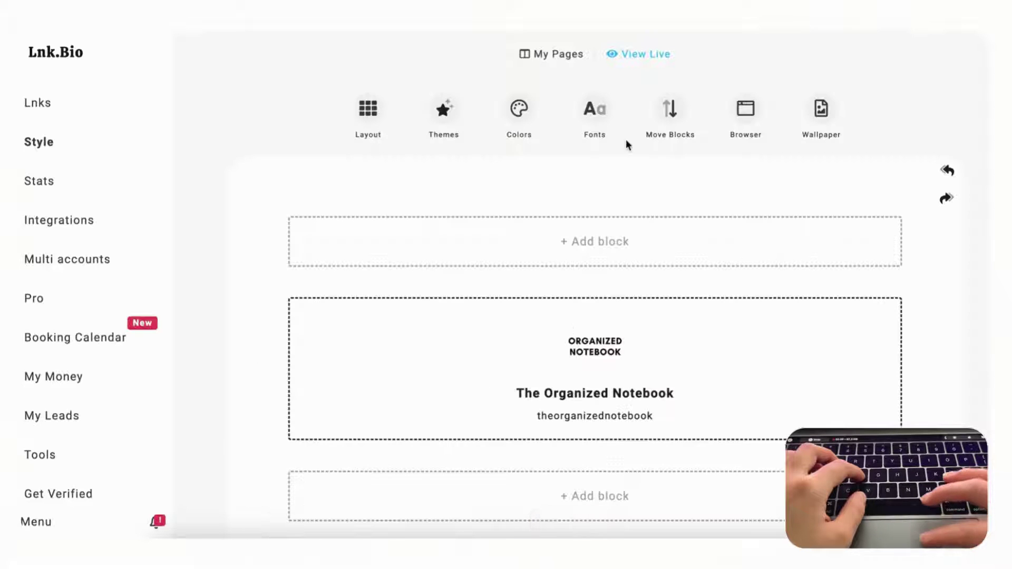
pyautogui.click(821, 110)
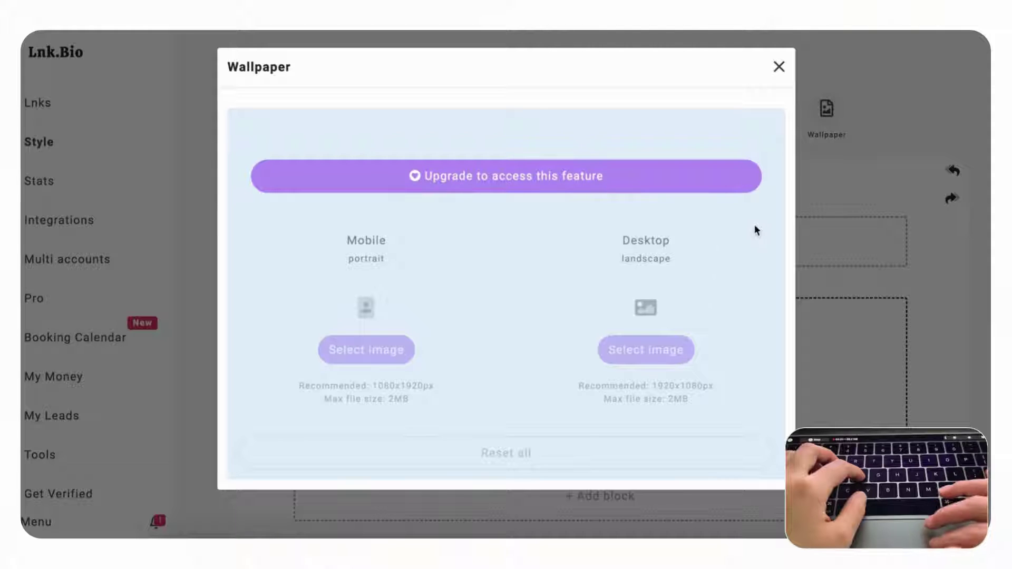
pyautogui.click(779, 67)
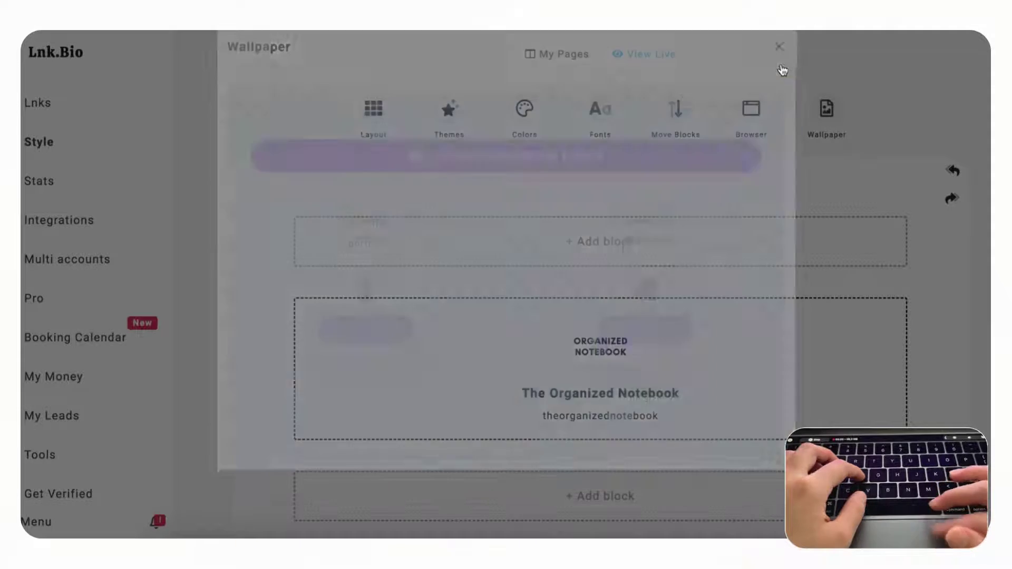
pyautogui.click(520, 109)
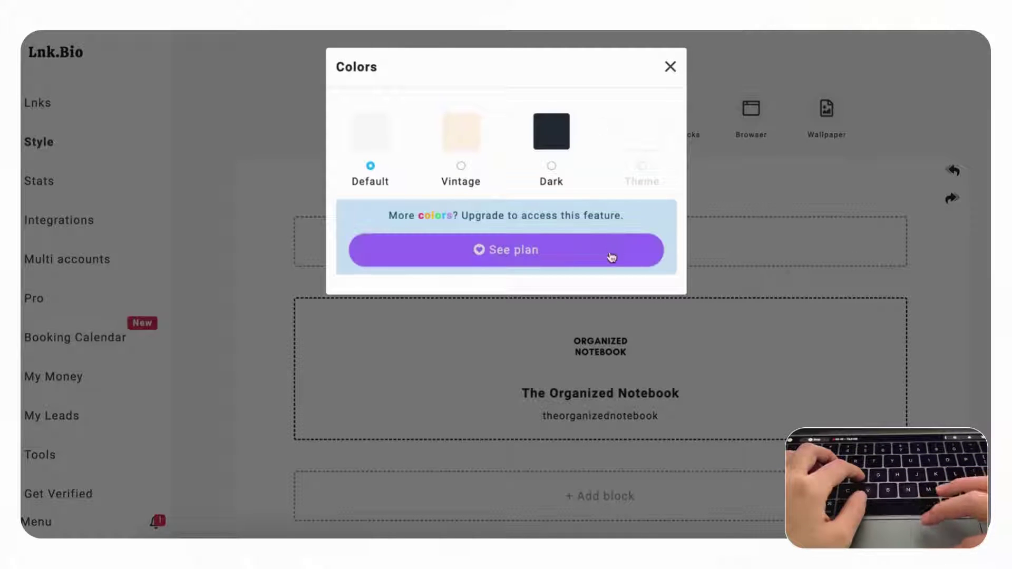
pyautogui.click(670, 67)
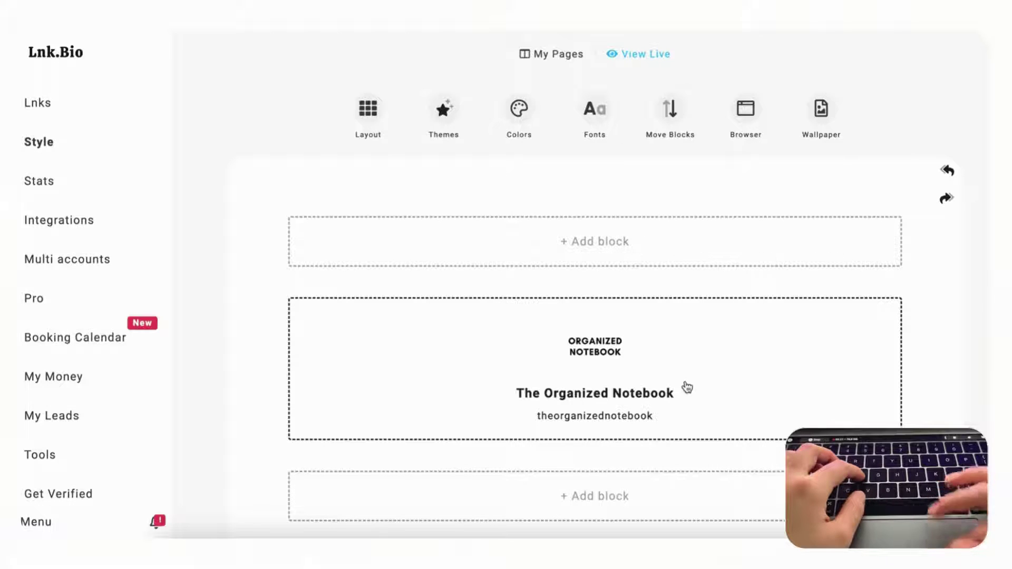
# Look over the page's video and link blocks, and switch to Notion to check the Lnk.Bio pricing notes.
pyautogui.scroll(-1, 687, 387)
pyautogui.scroll(-10, 686, 388)
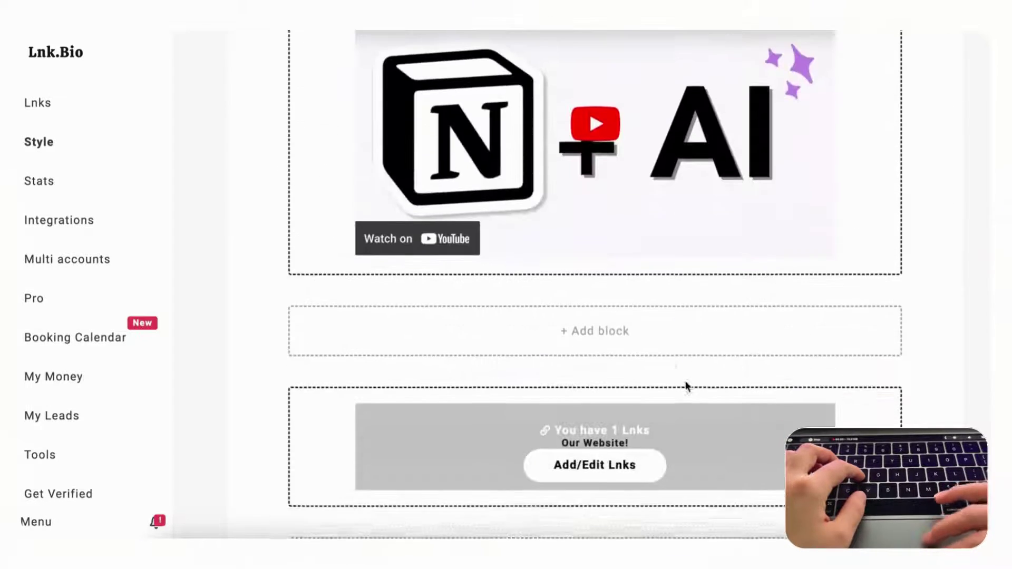
pyautogui.scroll(10, 685, 387)
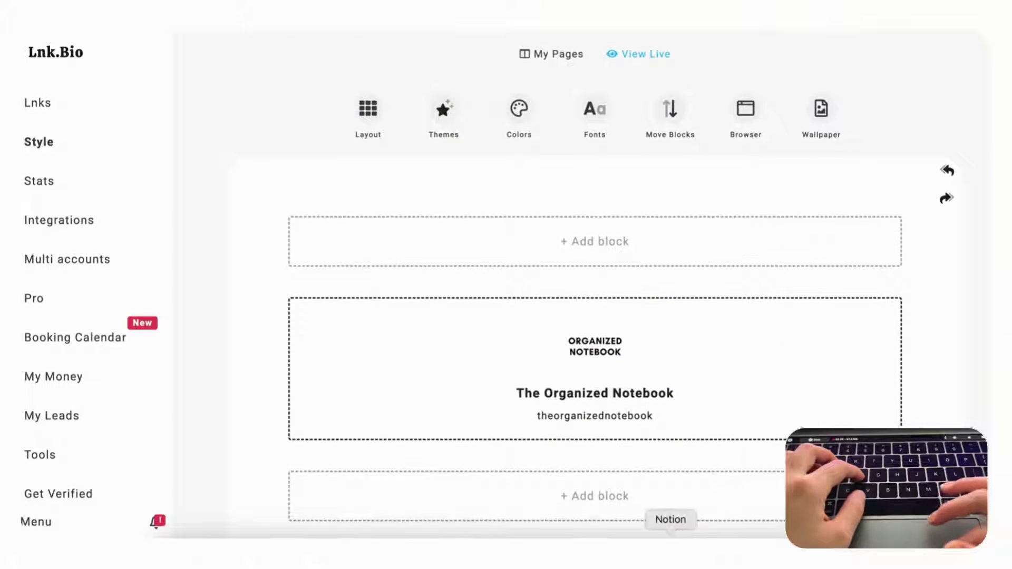
pyautogui.click(685, 536)
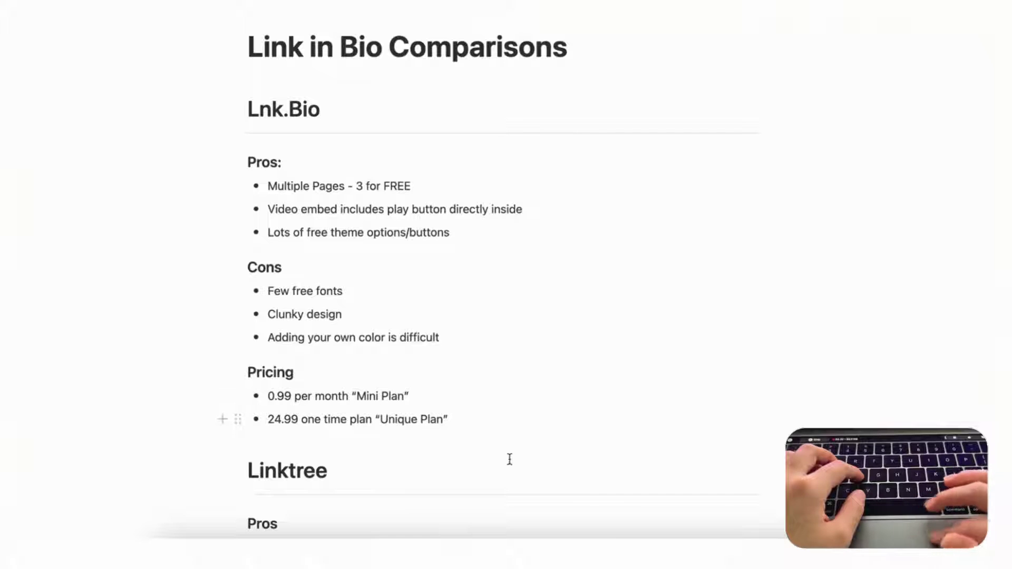
# Switch to Chrome and compare the features offered by the Free, Mini and Unique plans.
pyautogui.click(577, 548)
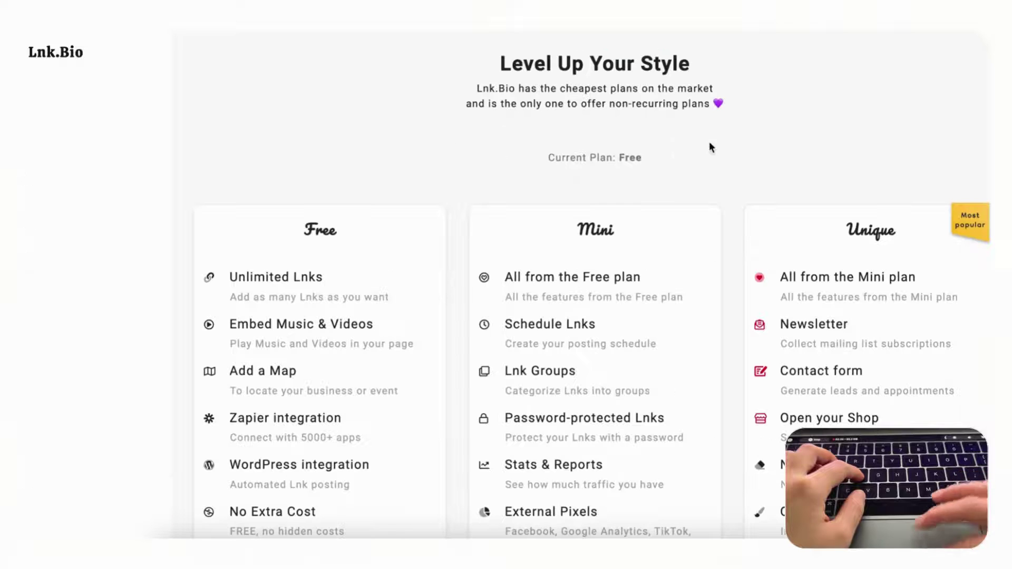
pyautogui.scroll(-3, 710, 141)
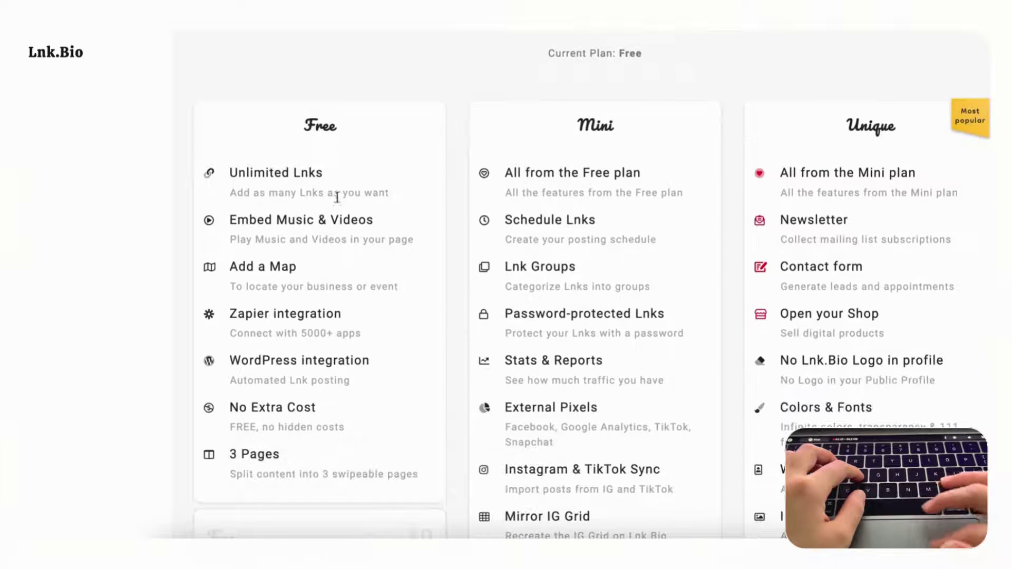
pyautogui.scroll(-2, 245, 220)
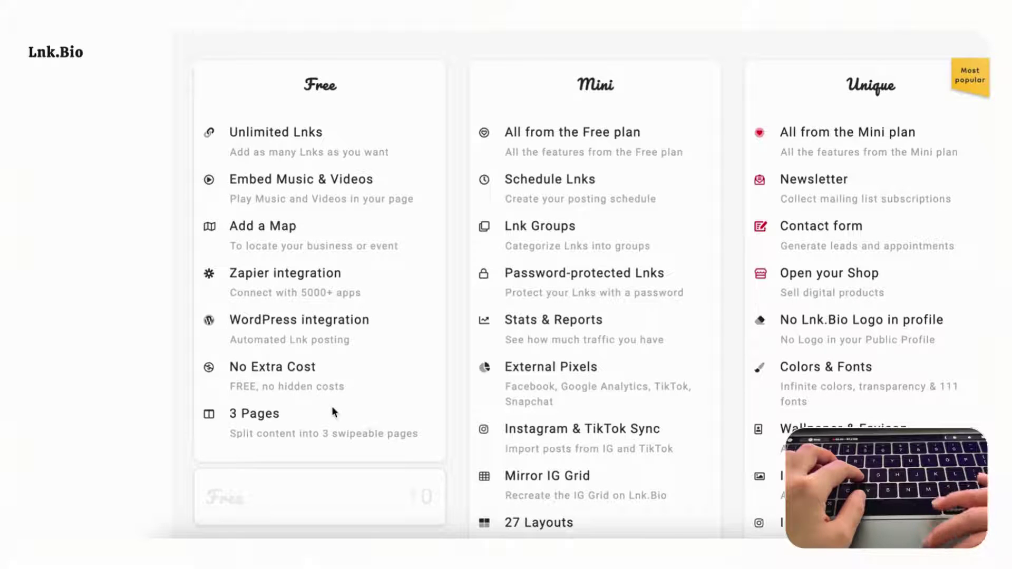
pyautogui.scroll(-2, 331, 412)
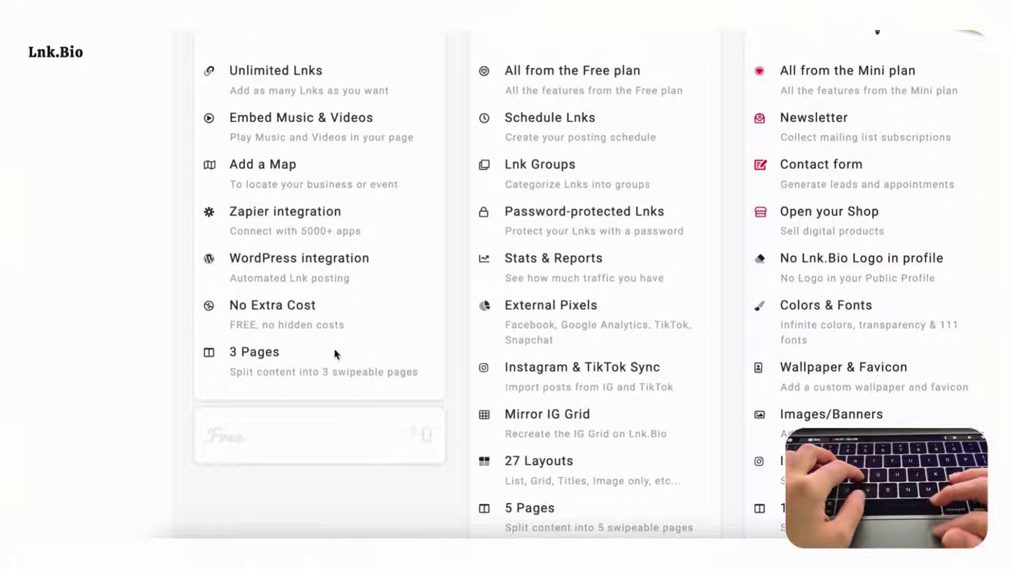
pyautogui.scroll(3, 357, 364)
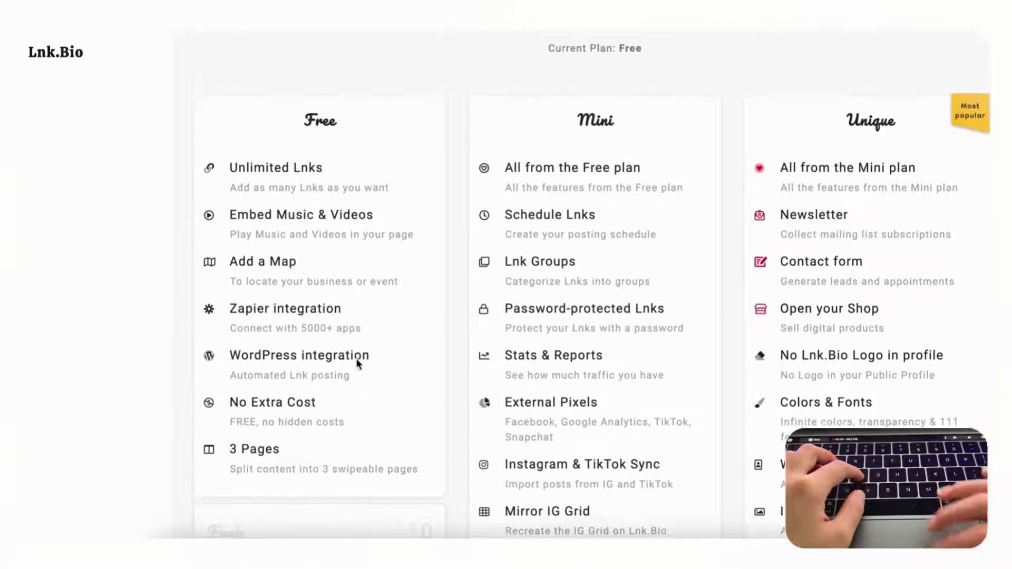
pyautogui.scroll(1, 357, 357)
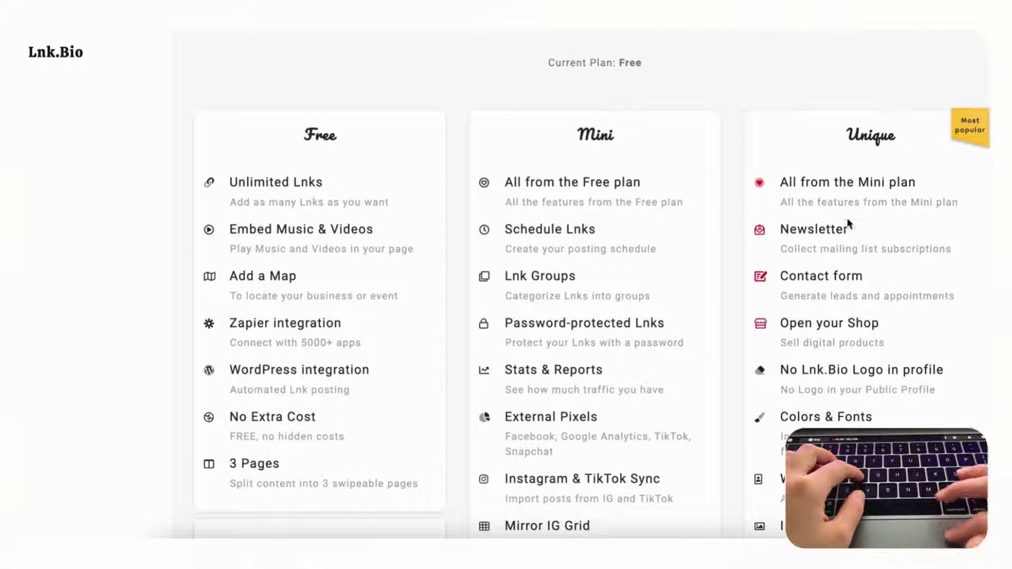
pyautogui.scroll(-12, 818, 198)
pyautogui.scroll(8, 818, 199)
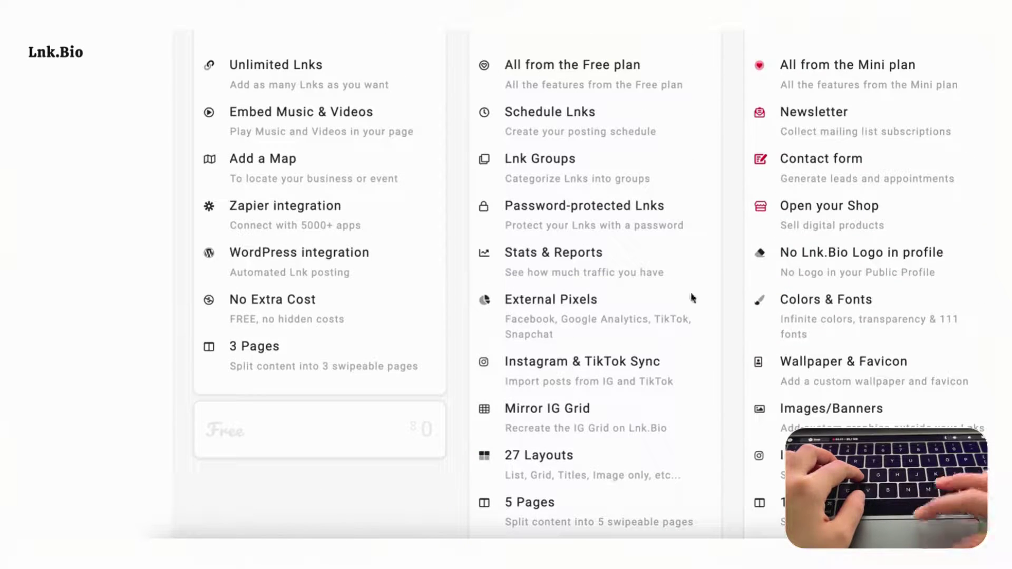
# Examine the Mini plan's extra features and compare the prices of the Mini and Unique plans.
pyautogui.scroll(-2, 886, 289)
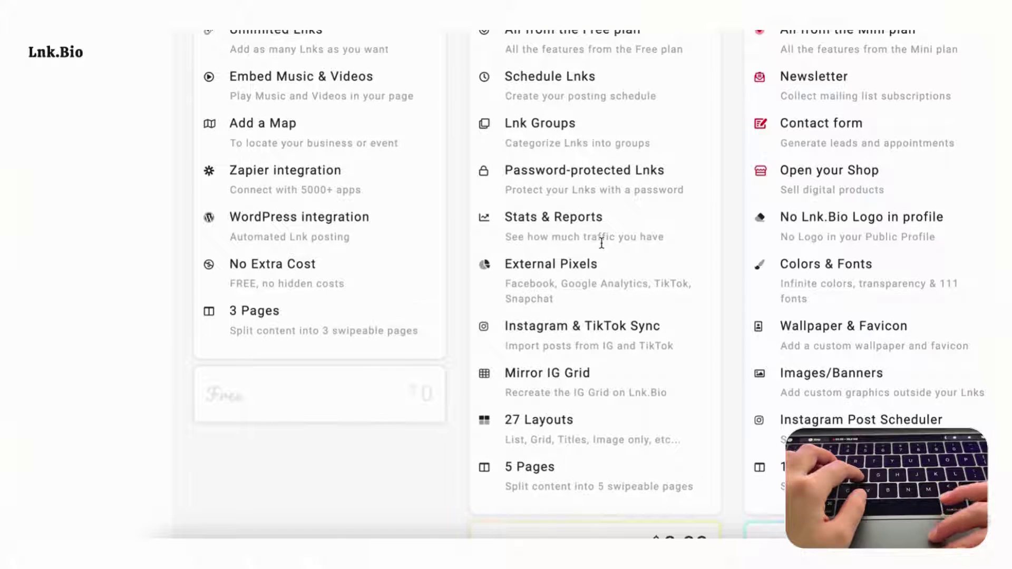
pyautogui.scroll(-2, 601, 243)
pyautogui.scroll(-5, 741, 361)
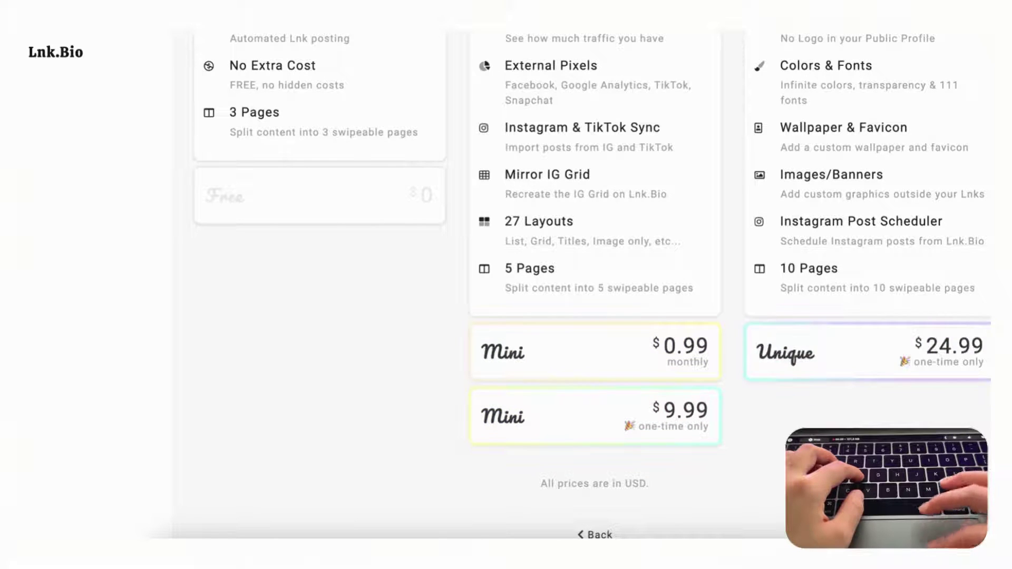
pyautogui.scroll(3, 729, 337)
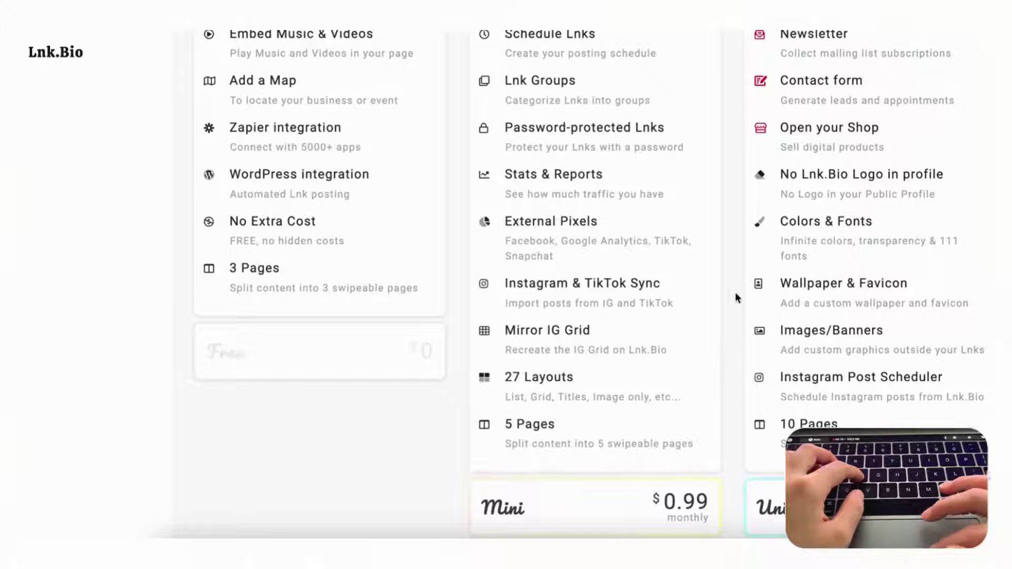
pyautogui.scroll(-4, 728, 167)
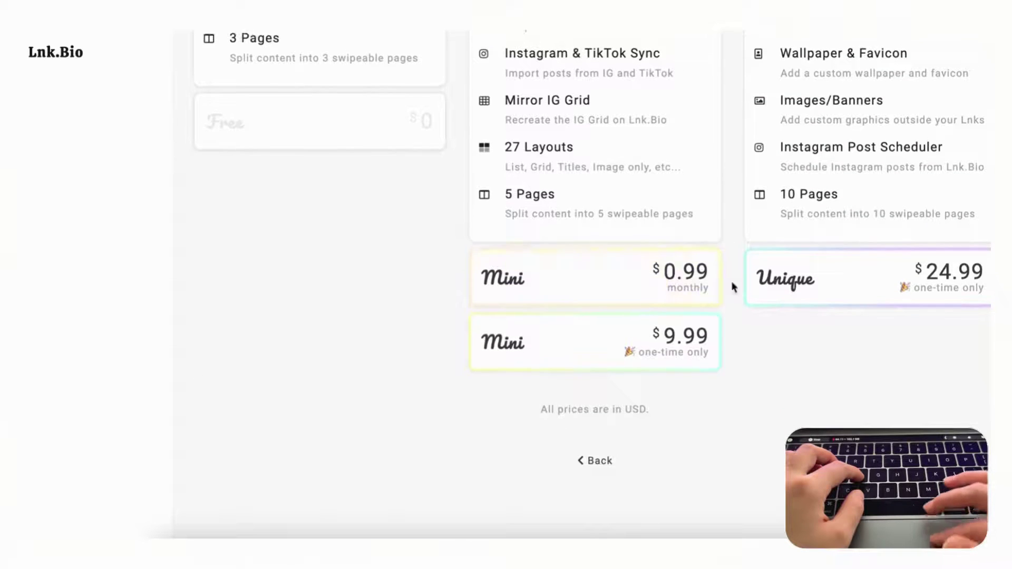
pyautogui.scroll(3, 709, 351)
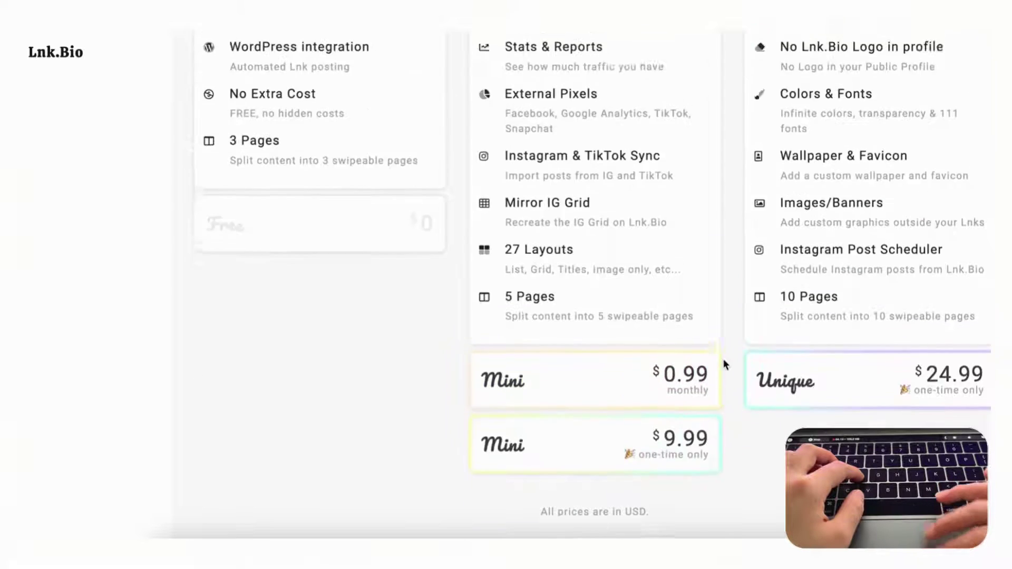
pyautogui.scroll(-2, 691, 327)
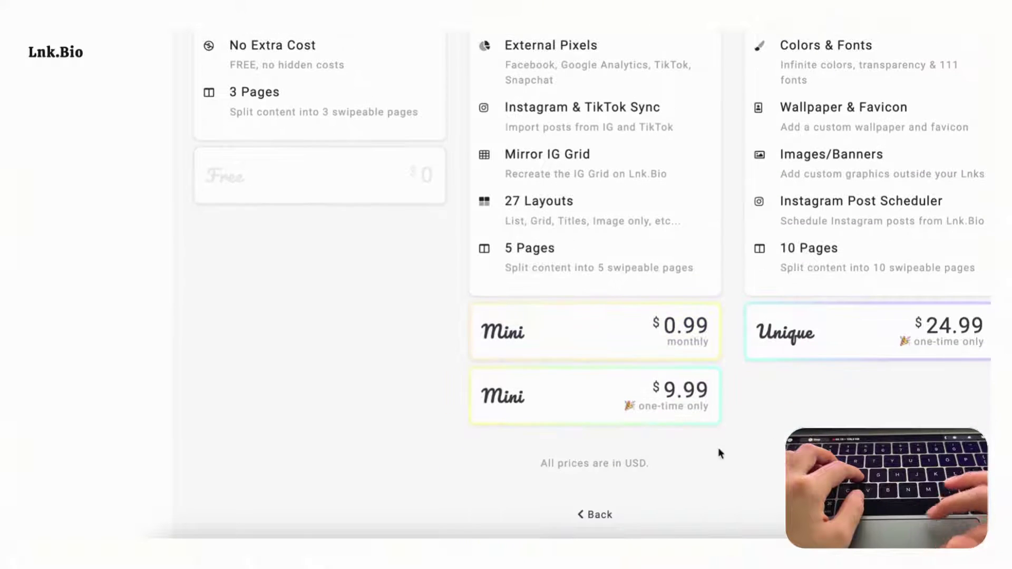
pyautogui.scroll(8, 601, 257)
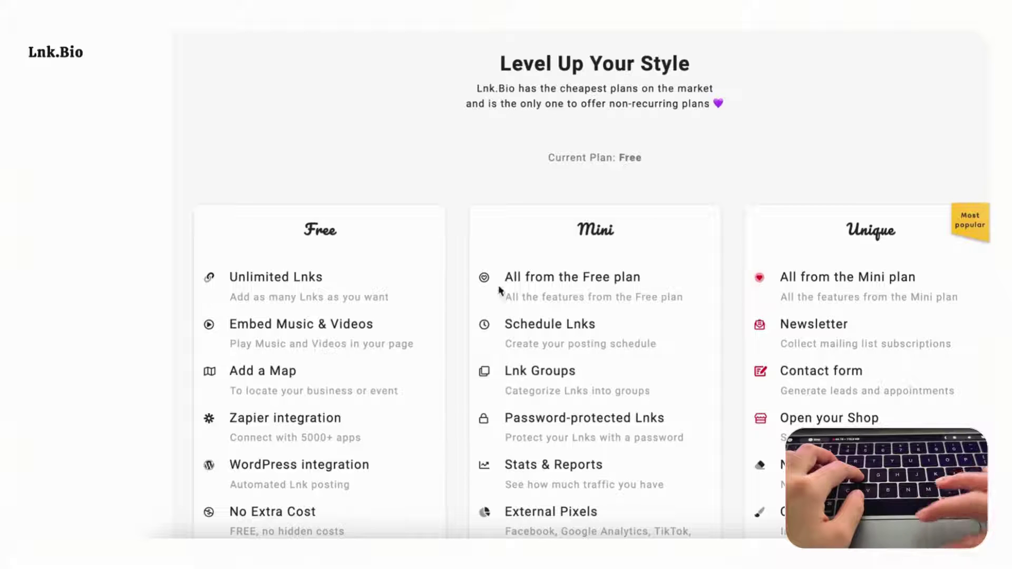
pyautogui.scroll(-5, 613, 289)
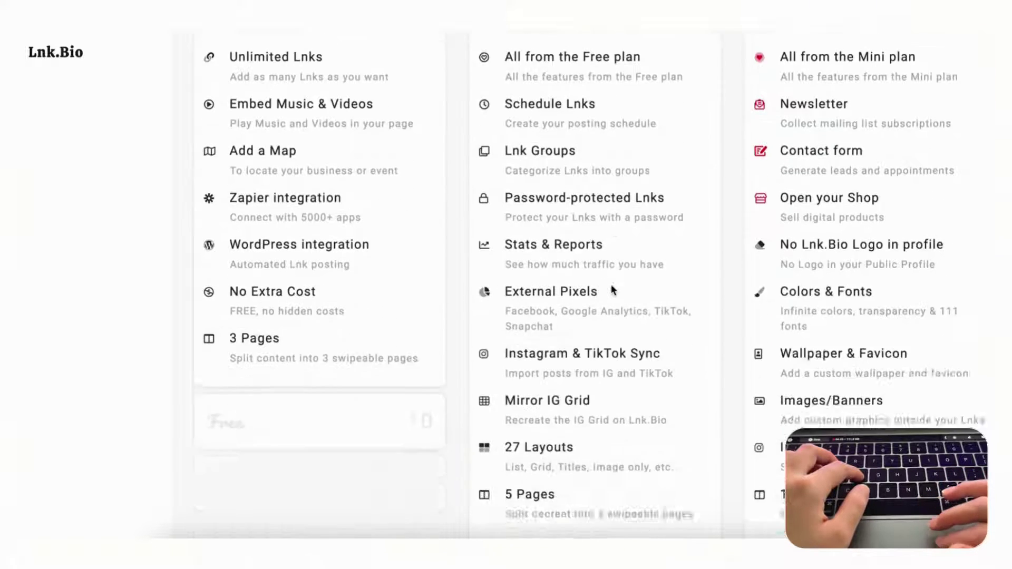
pyautogui.scroll(5, 618, 336)
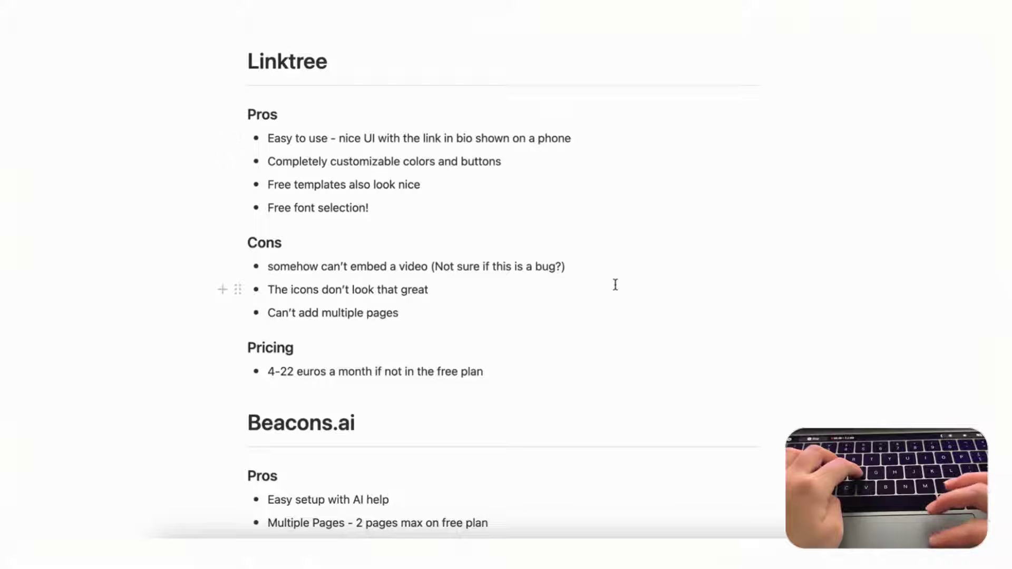
# Switch to Chrome and examine the phone preview of the Linktree page.
pyautogui.click(578, 548)
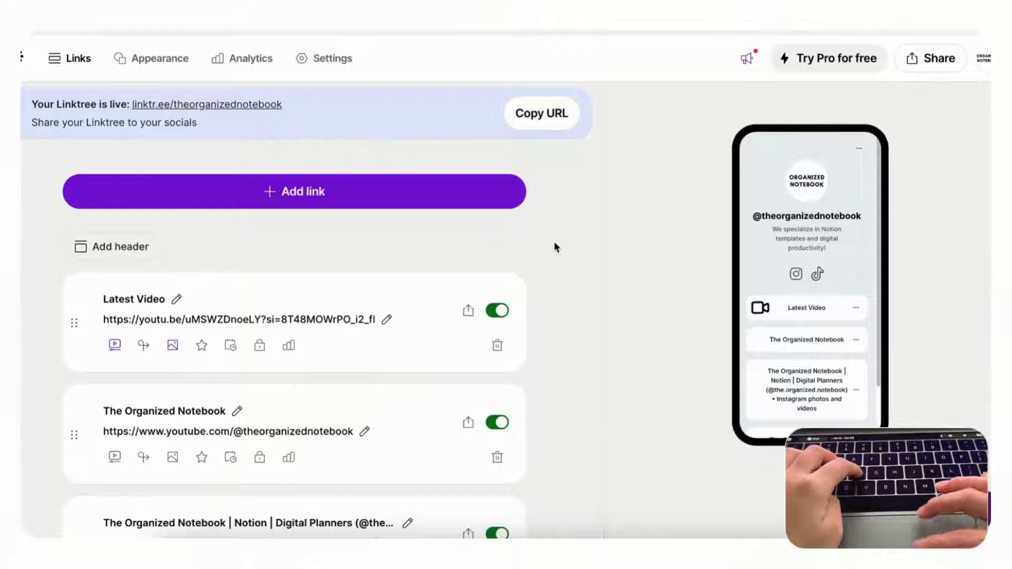
pyautogui.scroll(-2, 836, 337)
pyautogui.scroll(2, 835, 337)
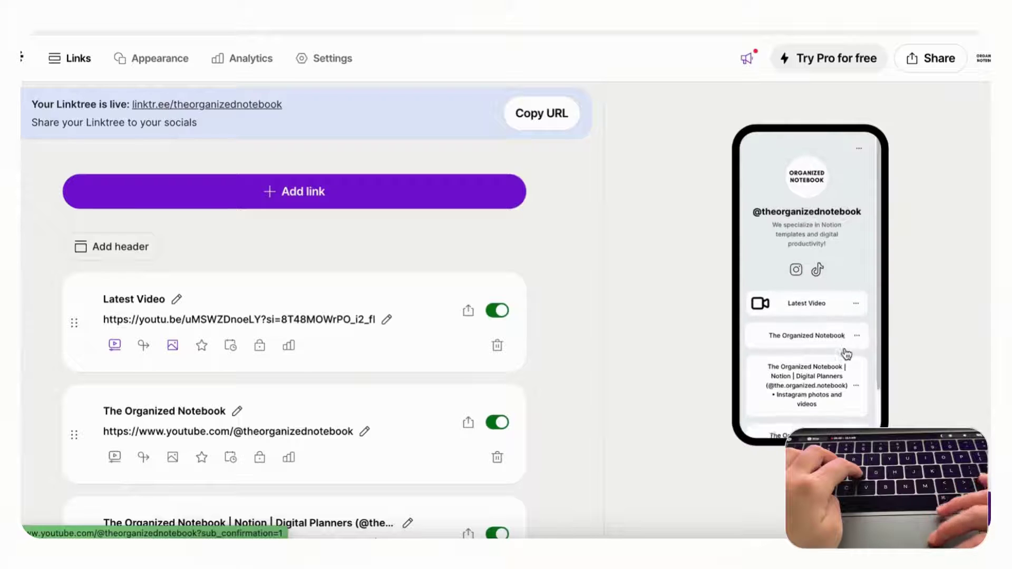
pyautogui.scroll(-2, 838, 345)
pyautogui.scroll(2, 834, 257)
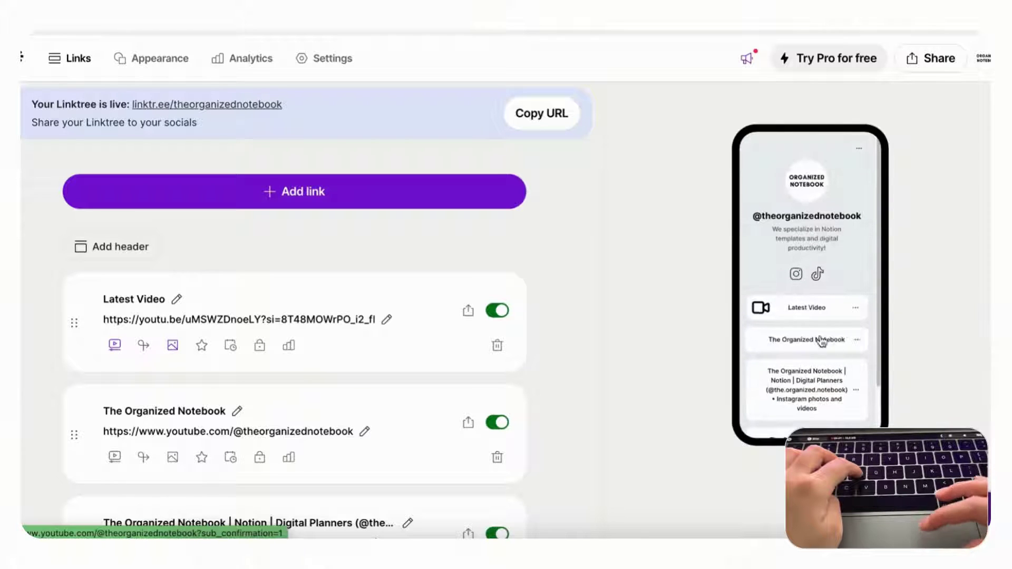
# Look through the link blocks in the Linktree editor alongside the phone preview.
pyautogui.scroll(-1, 387, 350)
pyautogui.scroll(-3, 387, 349)
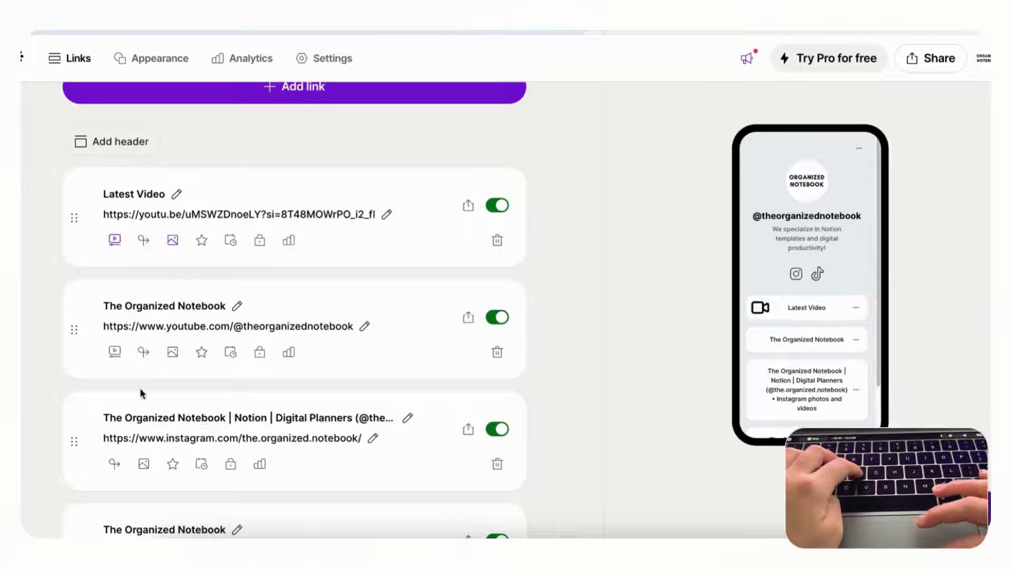
pyautogui.scroll(3, 154, 320)
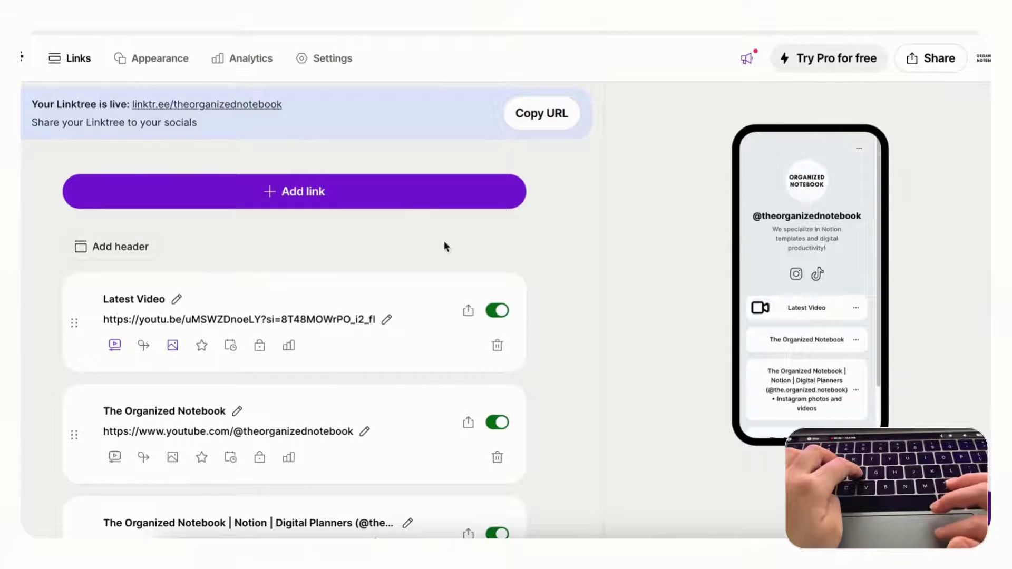
pyautogui.scroll(-2, 354, 289)
pyautogui.scroll(-5, 351, 287)
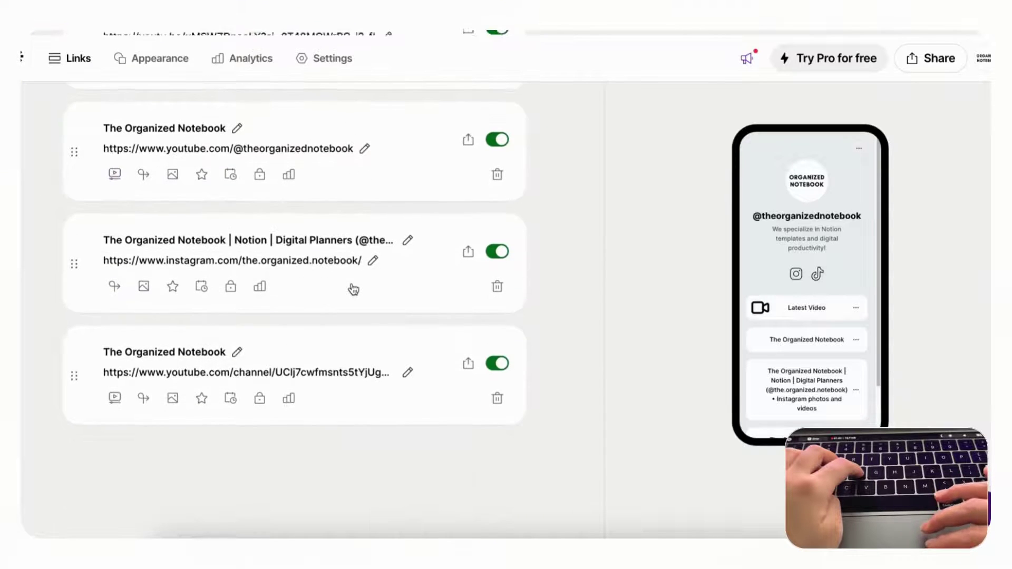
pyautogui.scroll(6, 351, 287)
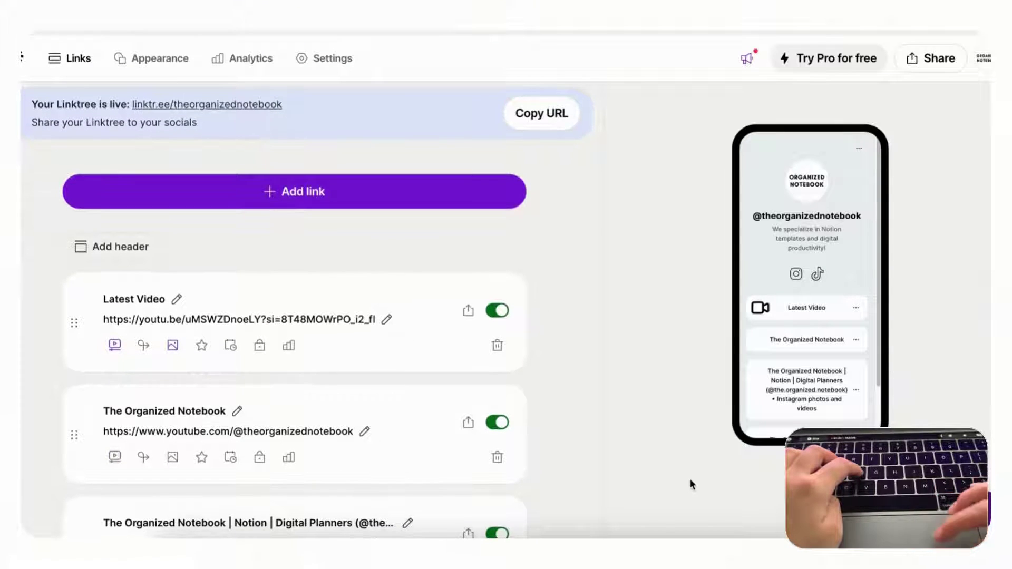
# Consult the Linktree pros in Notion, and switch back to Chrome to browse the free and locked appearance themes.
pyautogui.click(668, 543)
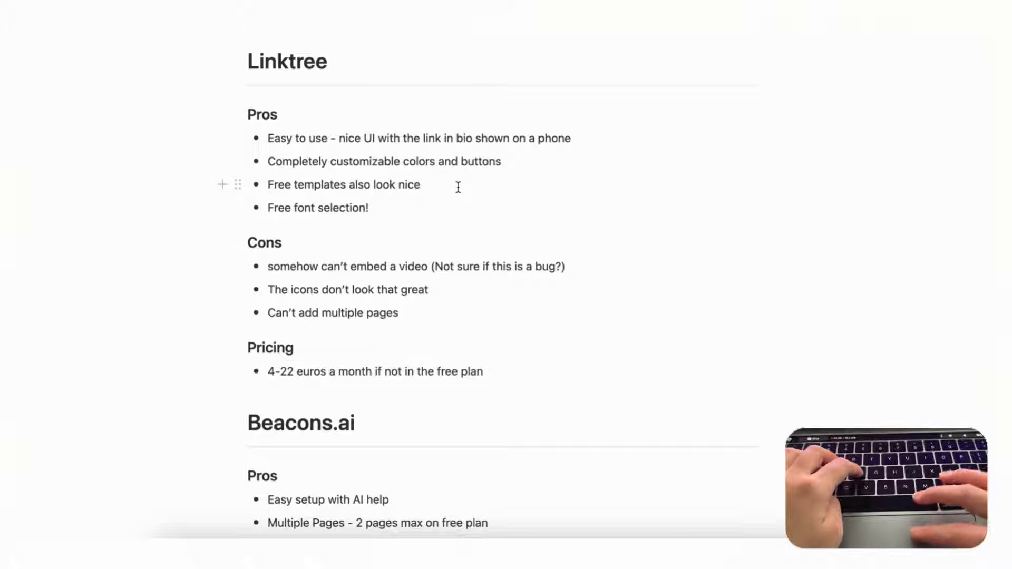
pyautogui.click(577, 548)
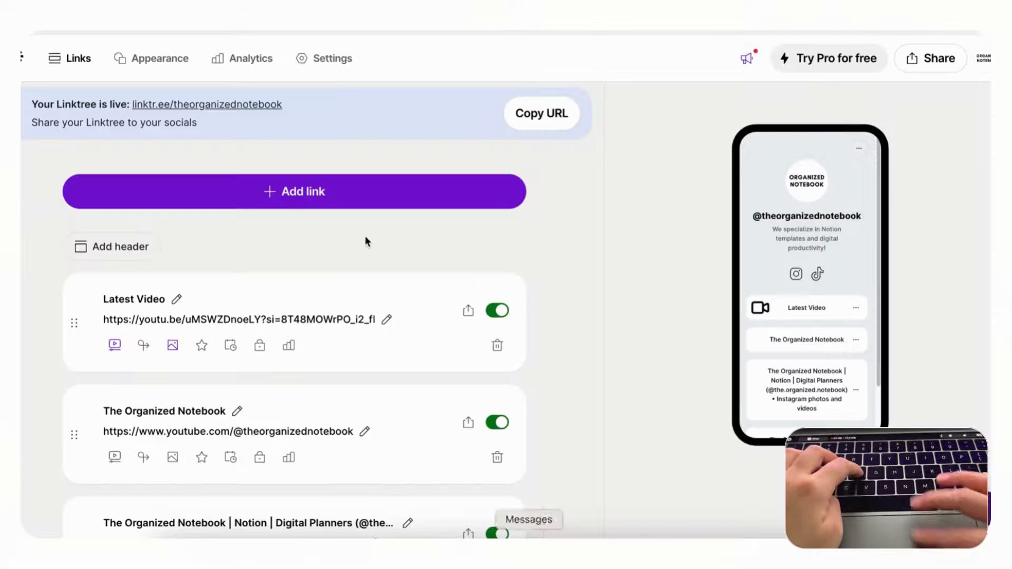
pyautogui.click(159, 65)
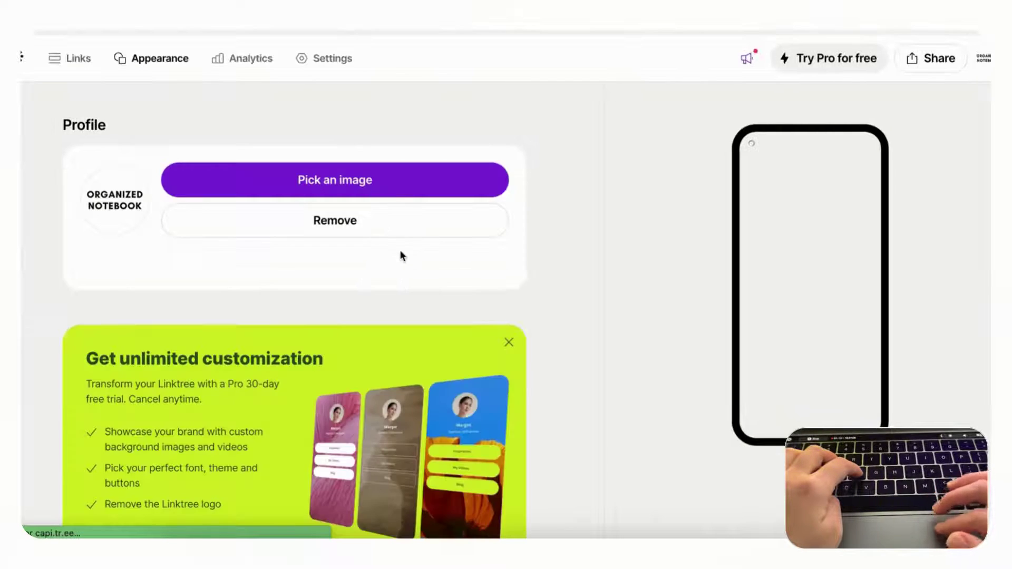
pyautogui.scroll(-3, 409, 315)
pyautogui.scroll(-10, 410, 320)
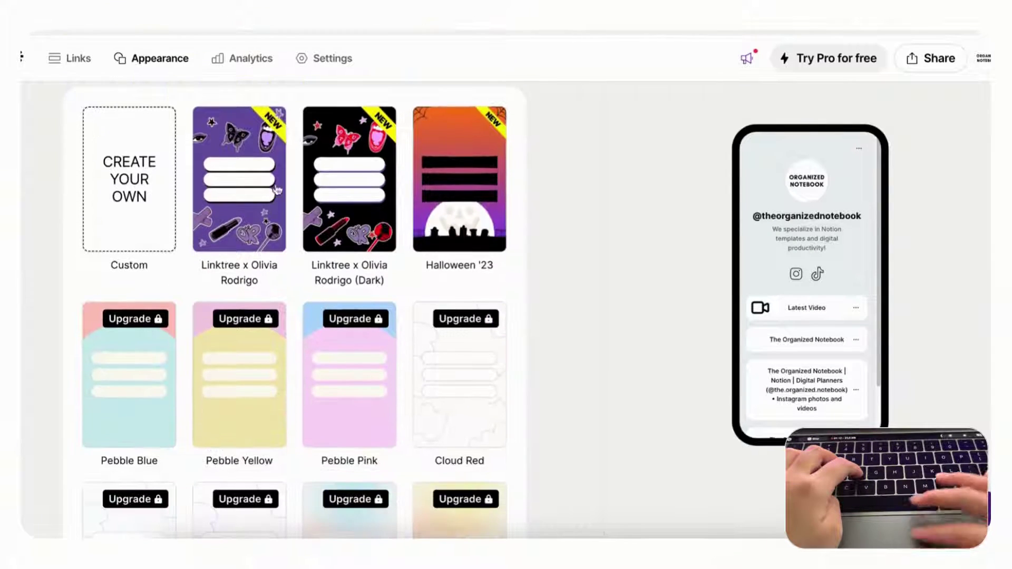
pyautogui.scroll(-5, 446, 409)
pyautogui.scroll(-13, 447, 411)
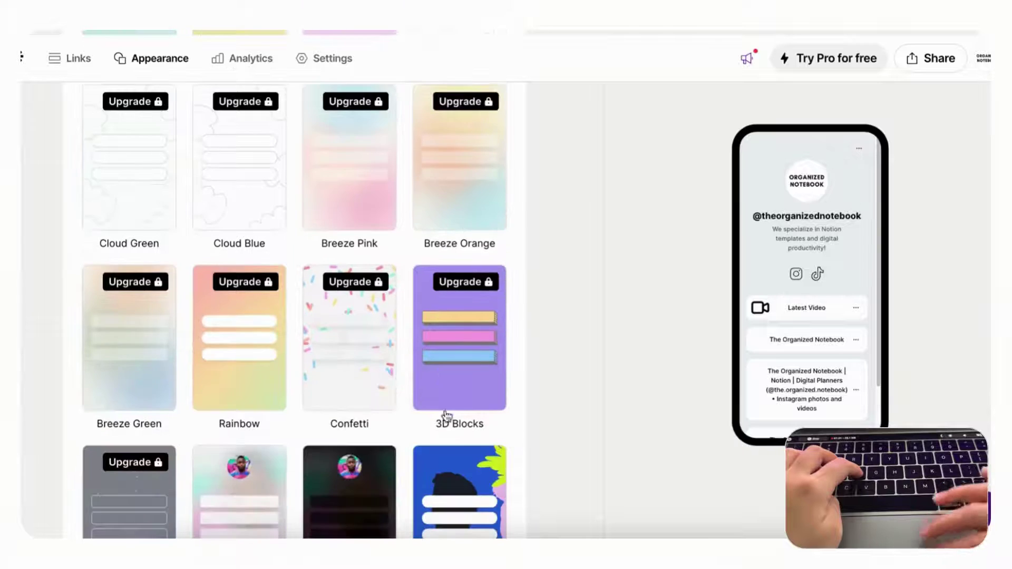
pyautogui.scroll(-1, 447, 425)
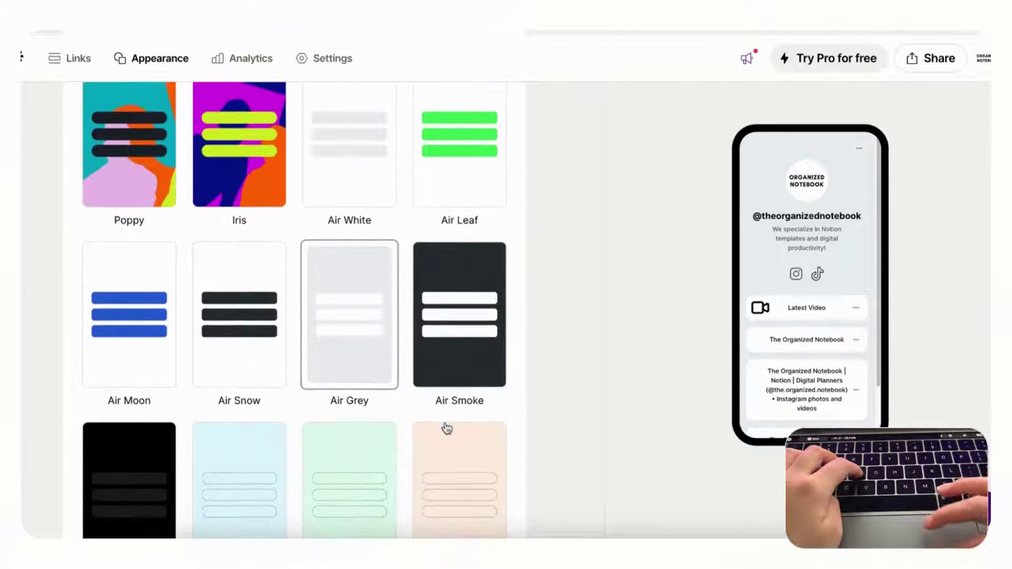
# Try the Air White theme on the page, and restore the Air Grey theme.
pyautogui.click(369, 185)
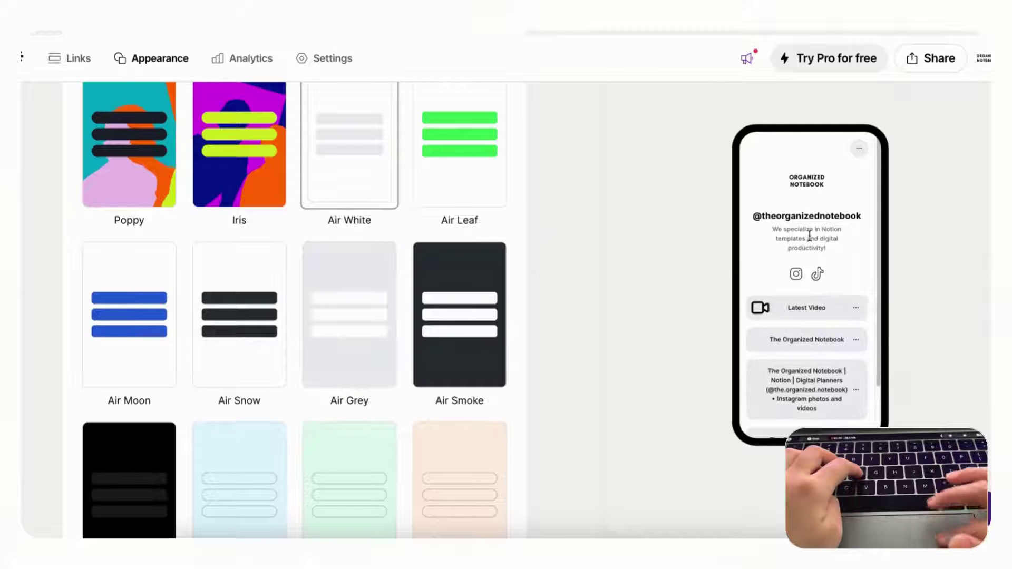
pyautogui.scroll(-15, 360, 331)
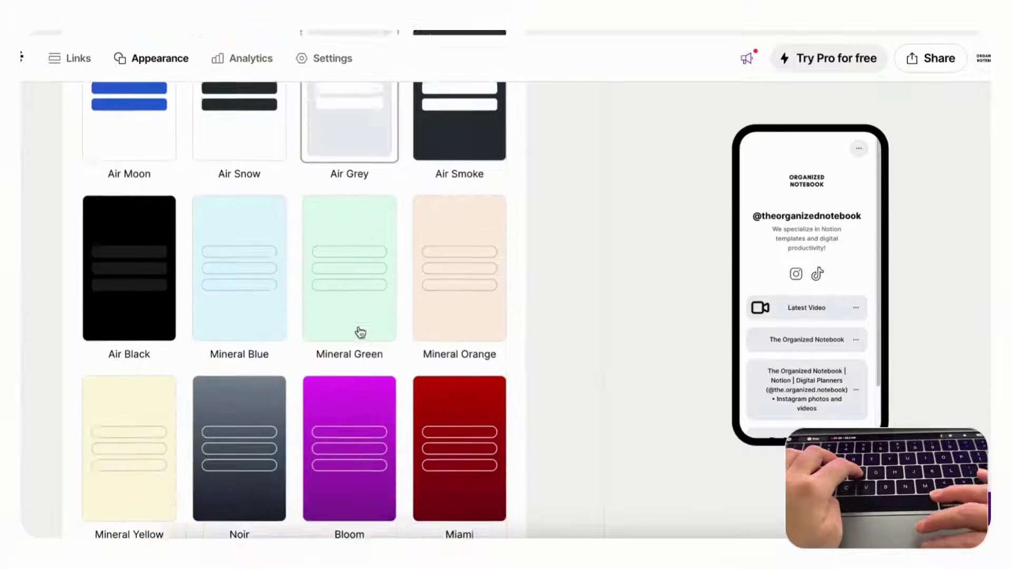
# Examine the custom background styles and the background color setting.
pyautogui.scroll(-5, 360, 331)
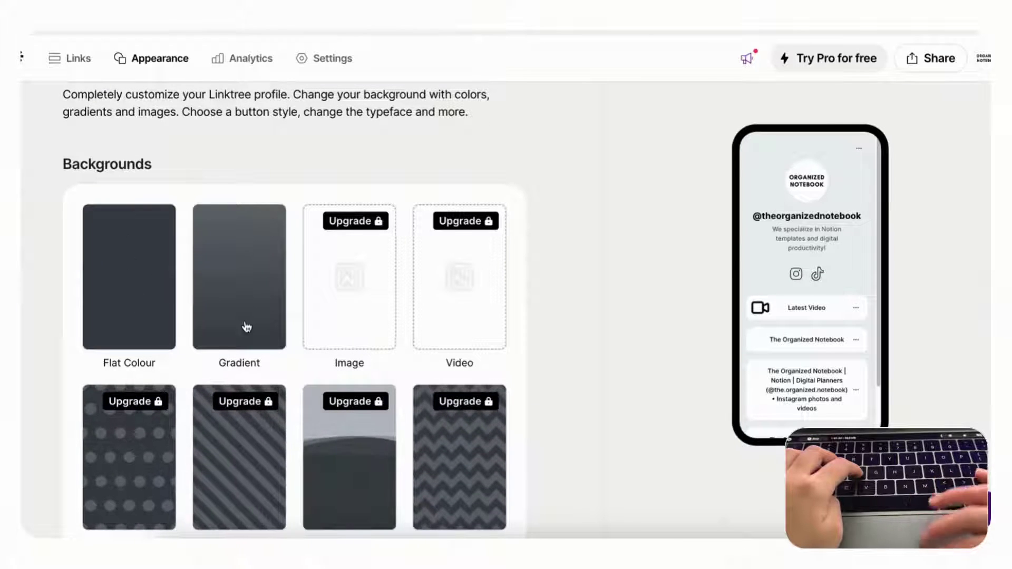
pyautogui.scroll(-1, 244, 323)
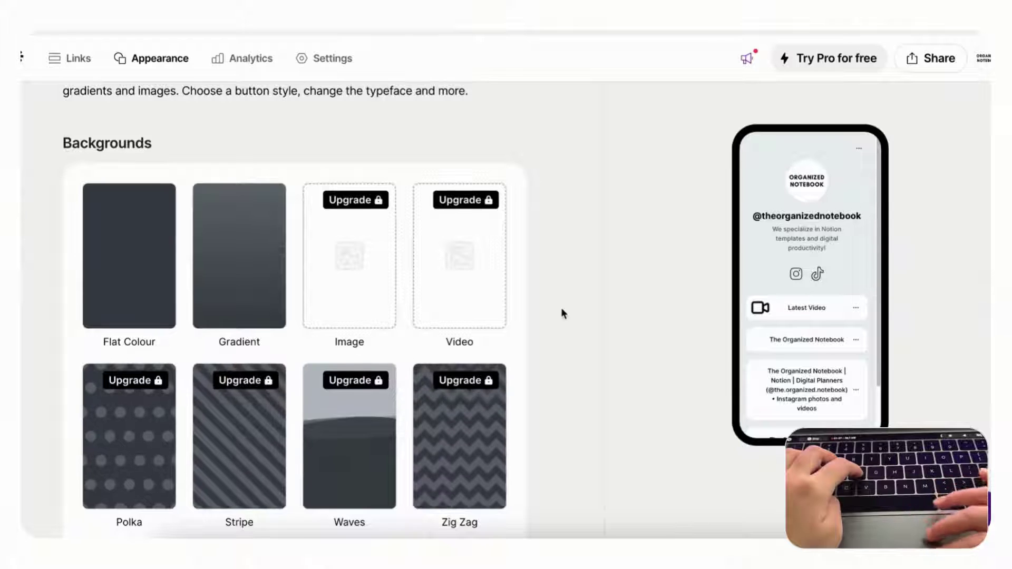
pyautogui.scroll(-10, 561, 311)
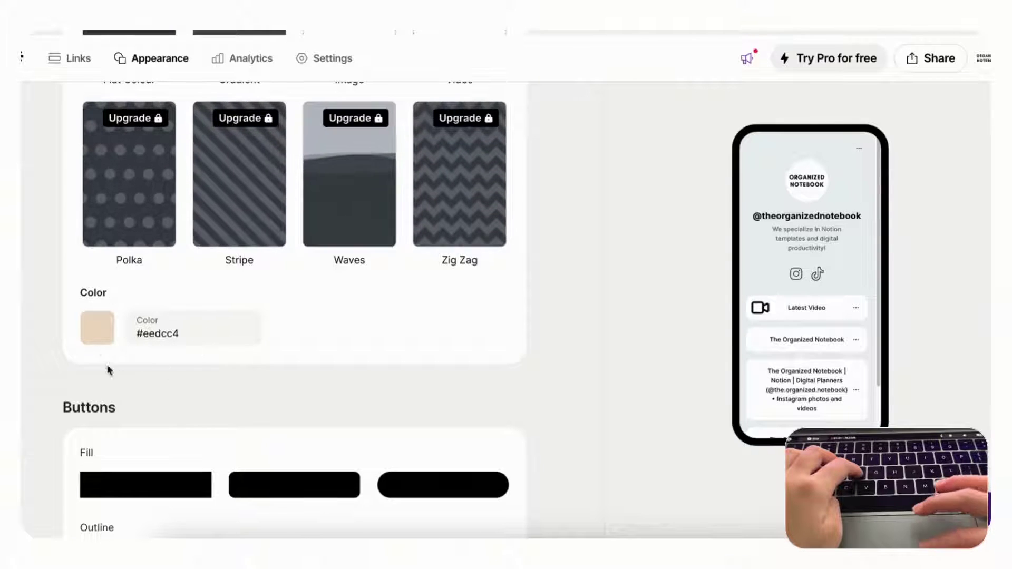
# Review the button styles and the button, font and shadow color settings down to the Fonts section.
pyautogui.scroll(-8, 194, 364)
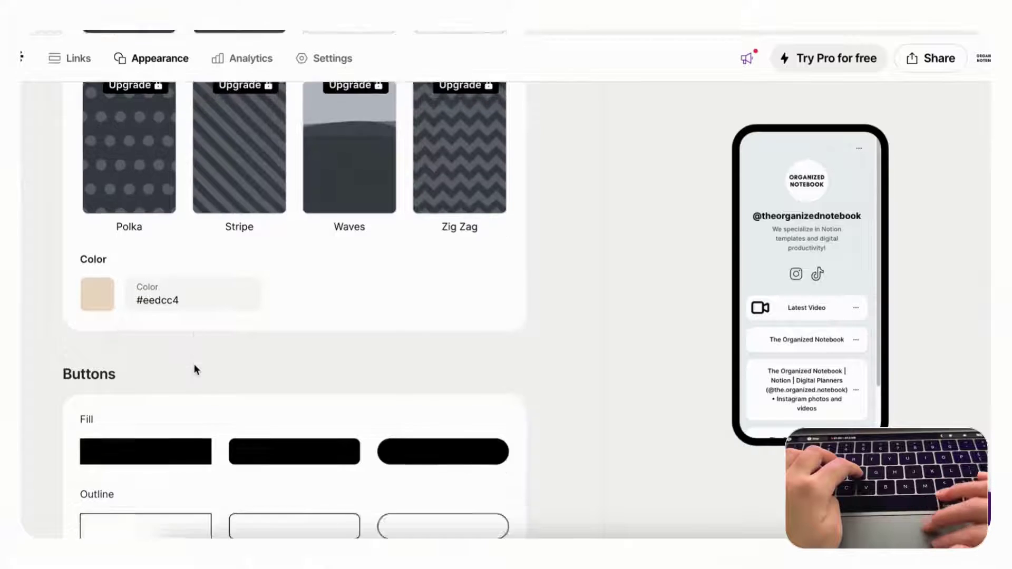
pyautogui.scroll(3, 195, 368)
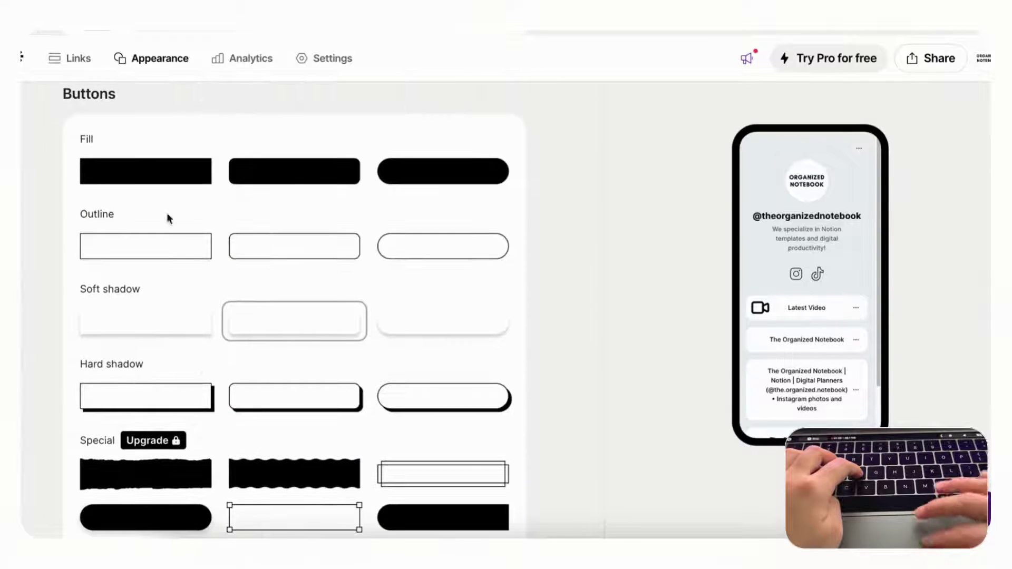
pyautogui.scroll(-2, 406, 422)
pyautogui.scroll(2, 406, 423)
pyautogui.scroll(-9, 318, 333)
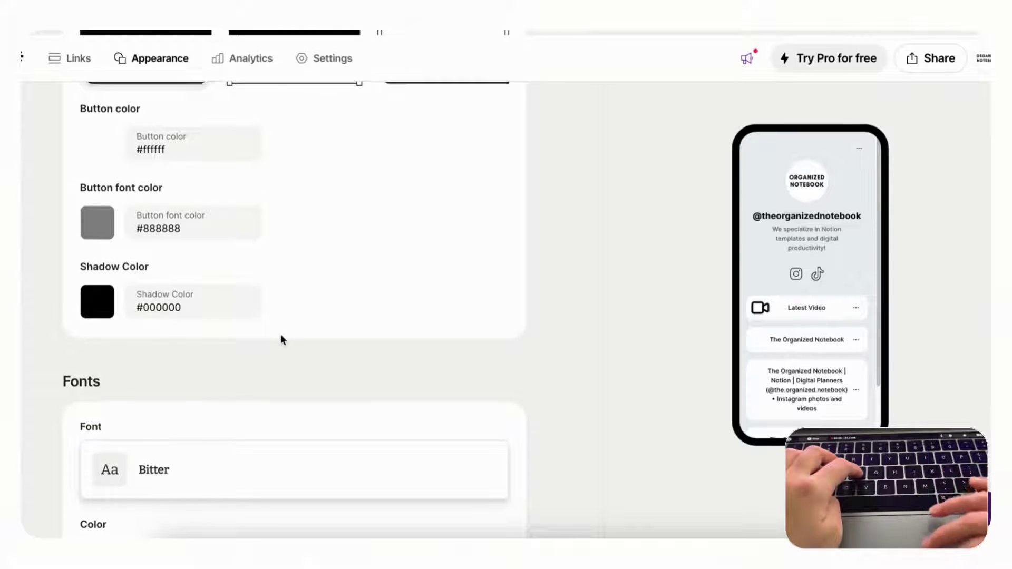
pyautogui.scroll(-4, 280, 339)
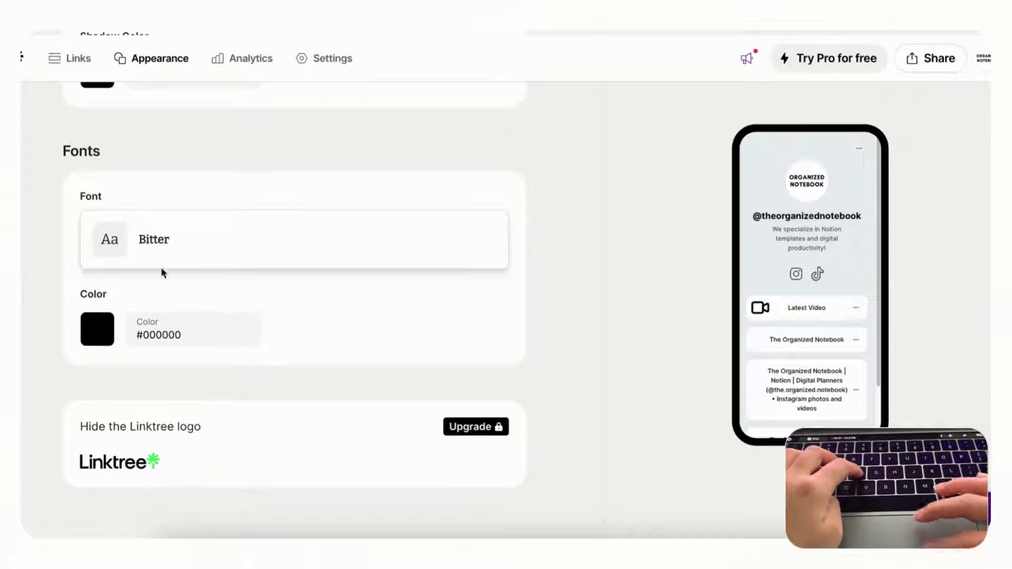
# Look through the font choices for free and locked fonts, and close the font selection without changing the font.
pyautogui.click(213, 248)
pyautogui.scroll(-4, 486, 267)
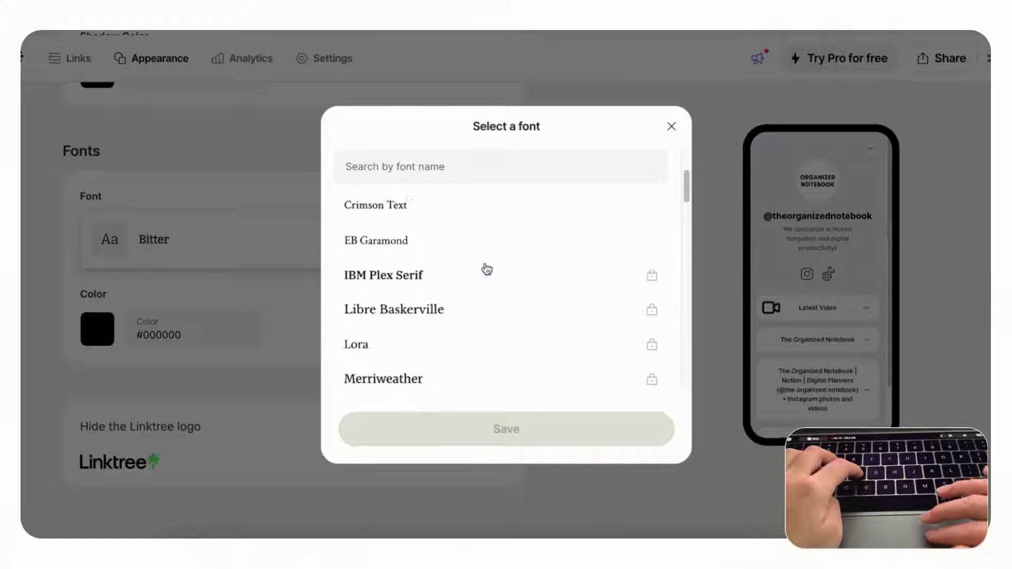
pyautogui.scroll(4, 488, 253)
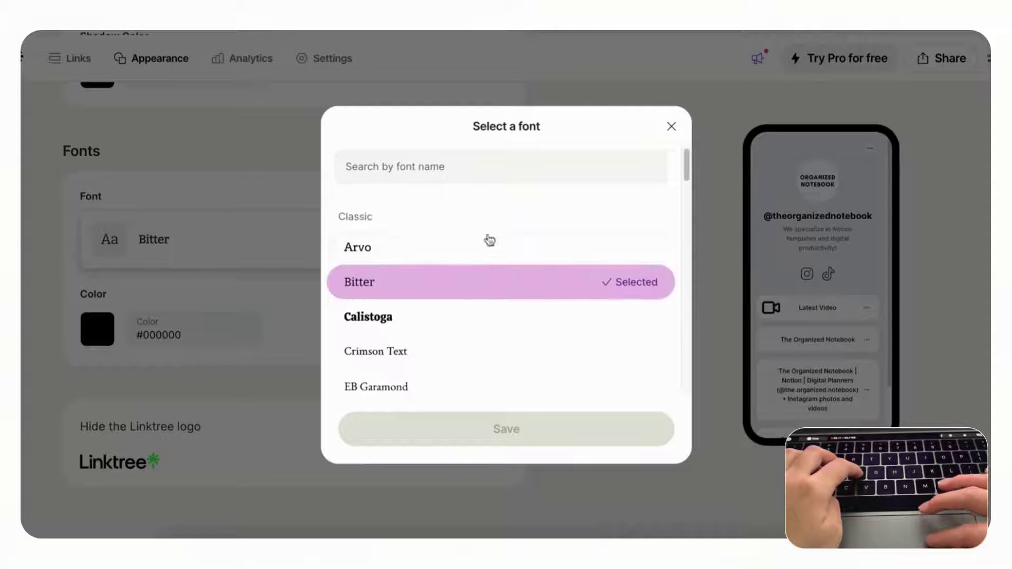
pyautogui.scroll(-3, 493, 323)
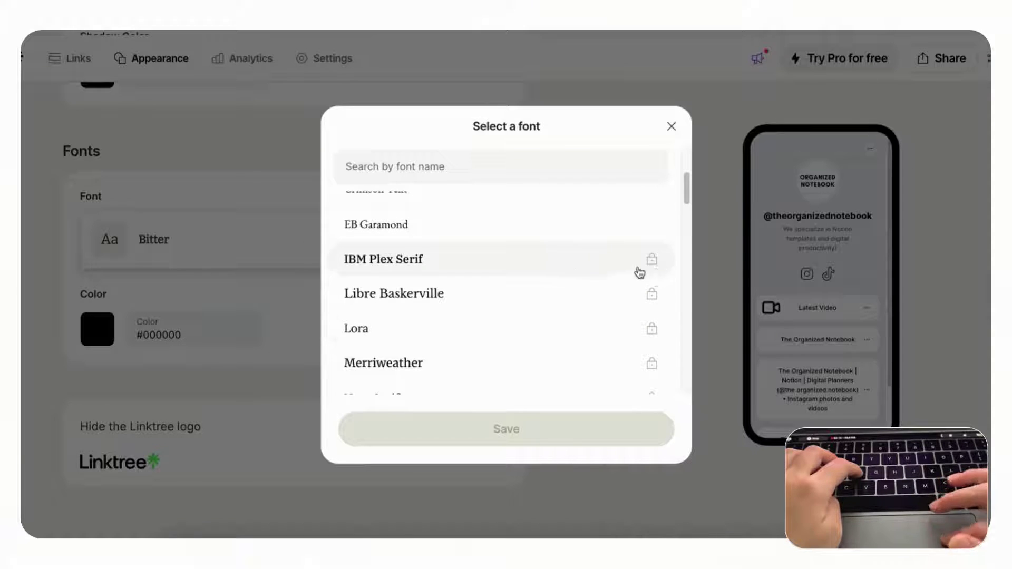
pyautogui.click(723, 293)
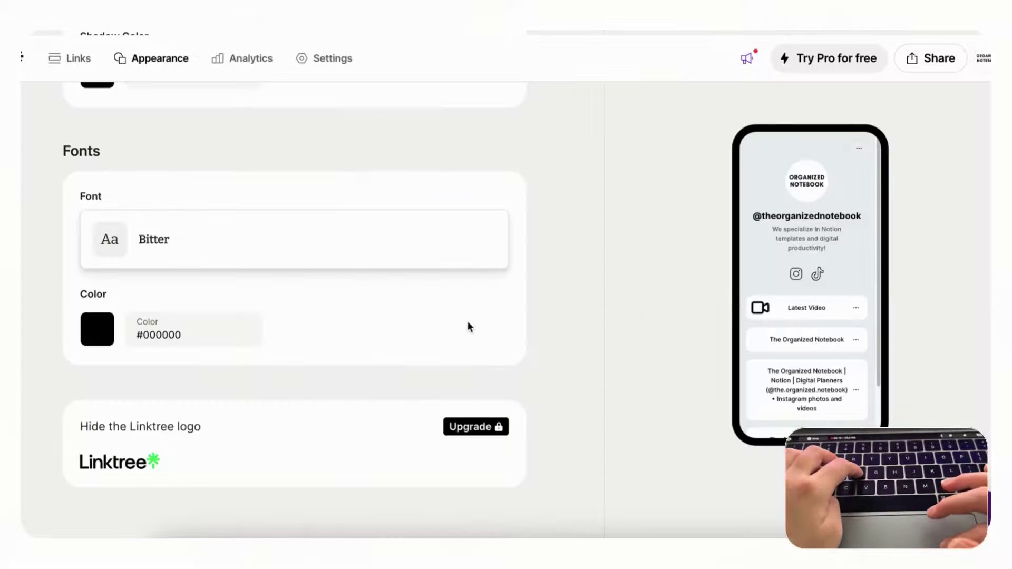
# Return to the page's link list, and switch to Notion to check the Linktree cons.
pyautogui.scroll(-1, 253, 317)
pyautogui.scroll(10, 255, 316)
pyautogui.scroll(10, 251, 311)
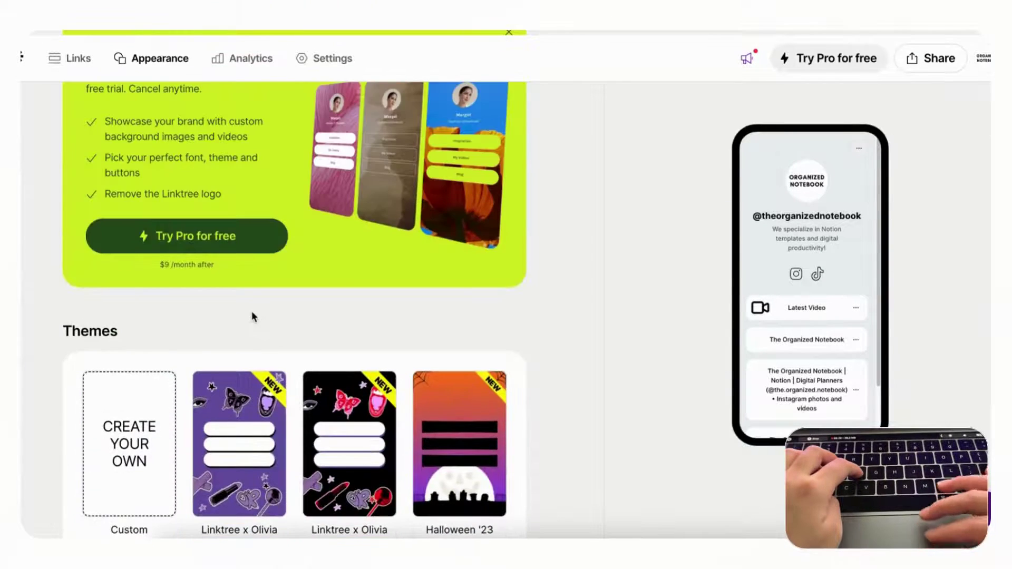
pyautogui.scroll(8, 252, 317)
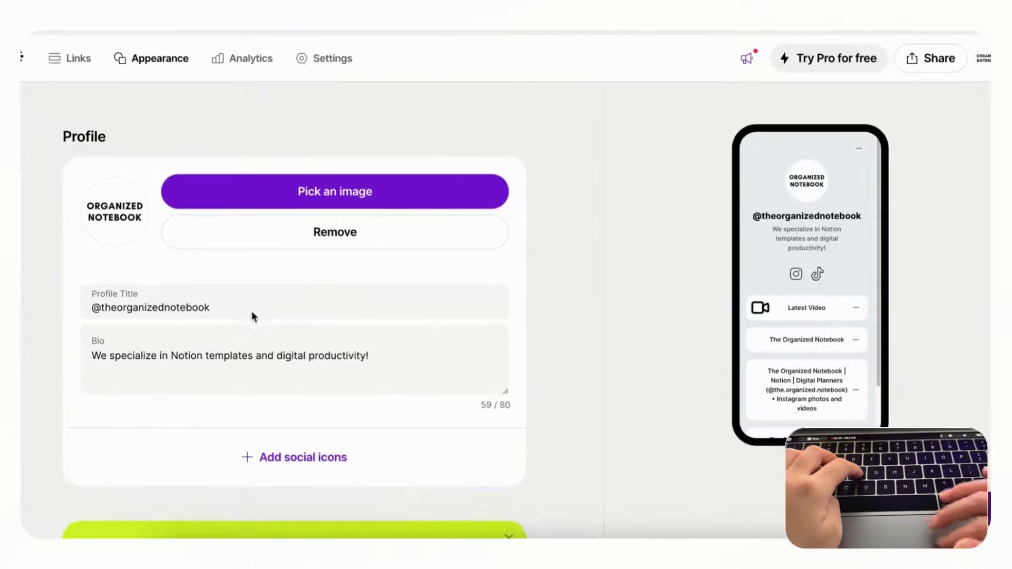
pyautogui.click(71, 57)
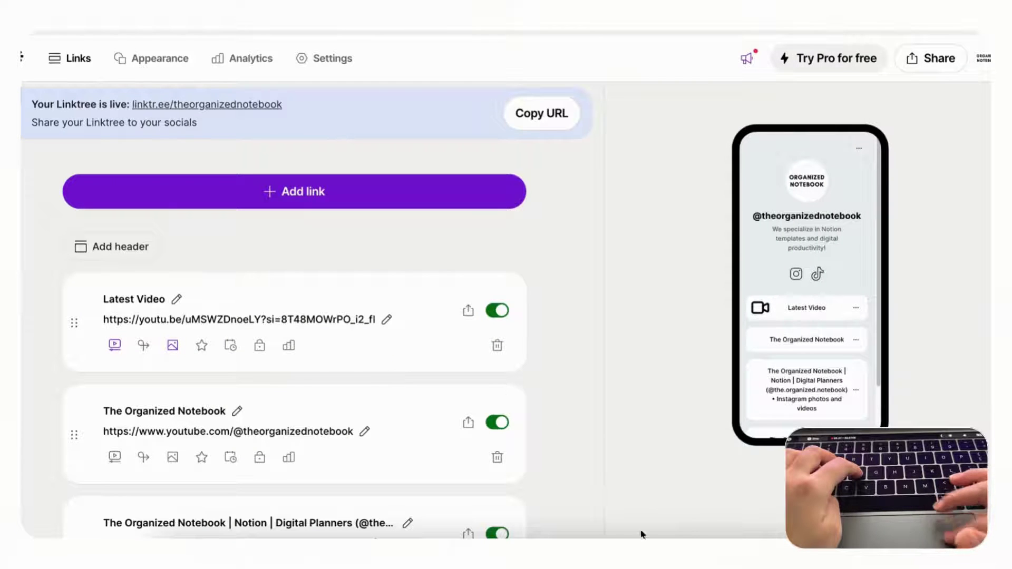
pyautogui.click(674, 543)
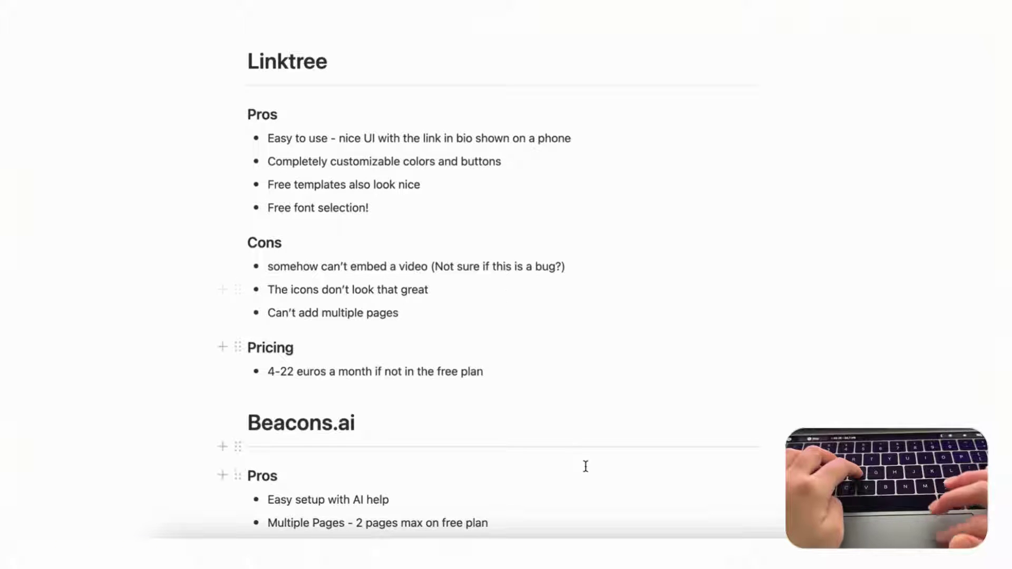
# Switch to Chrome to examine the Latest Video link's video display options, and switch back to the Linktree notes in Notion.
pyautogui.click(576, 546)
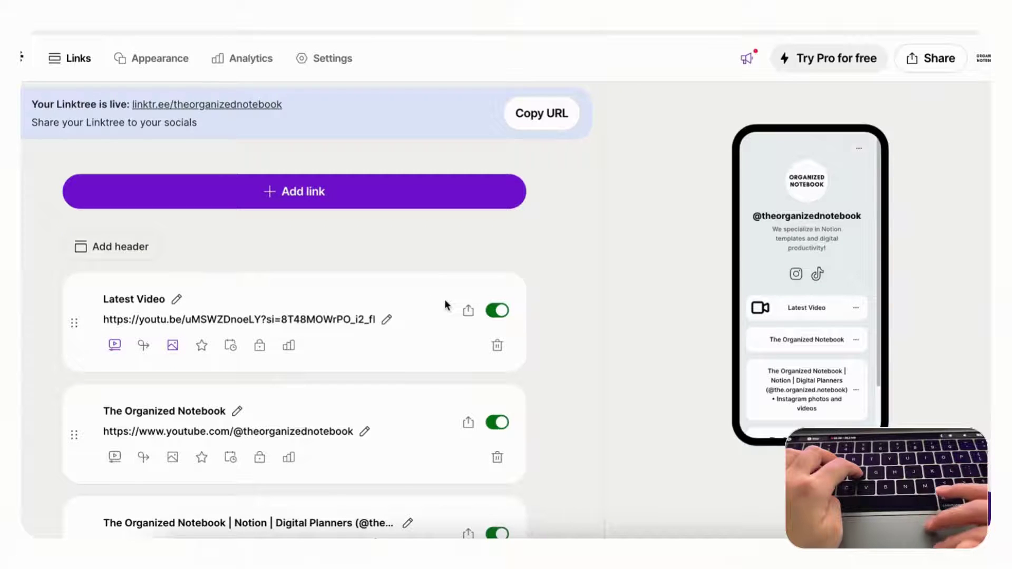
pyautogui.scroll(-2, 445, 305)
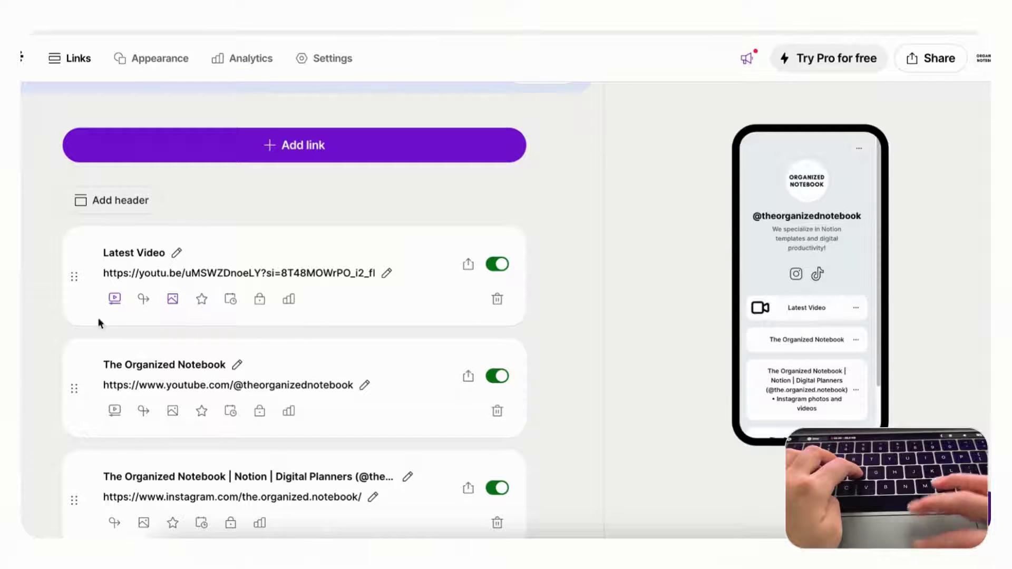
pyautogui.click(115, 298)
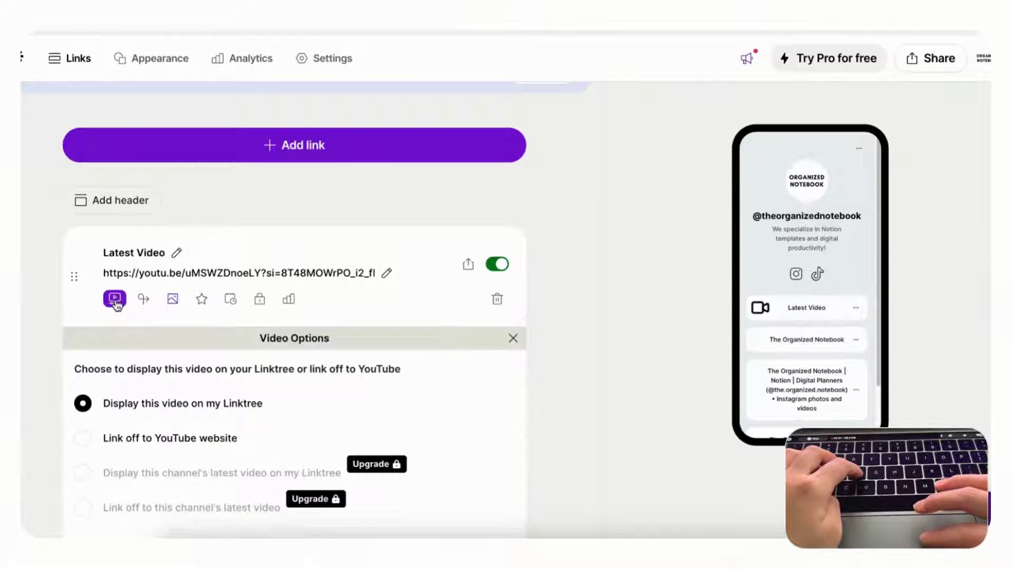
pyautogui.scroll(-3, 172, 336)
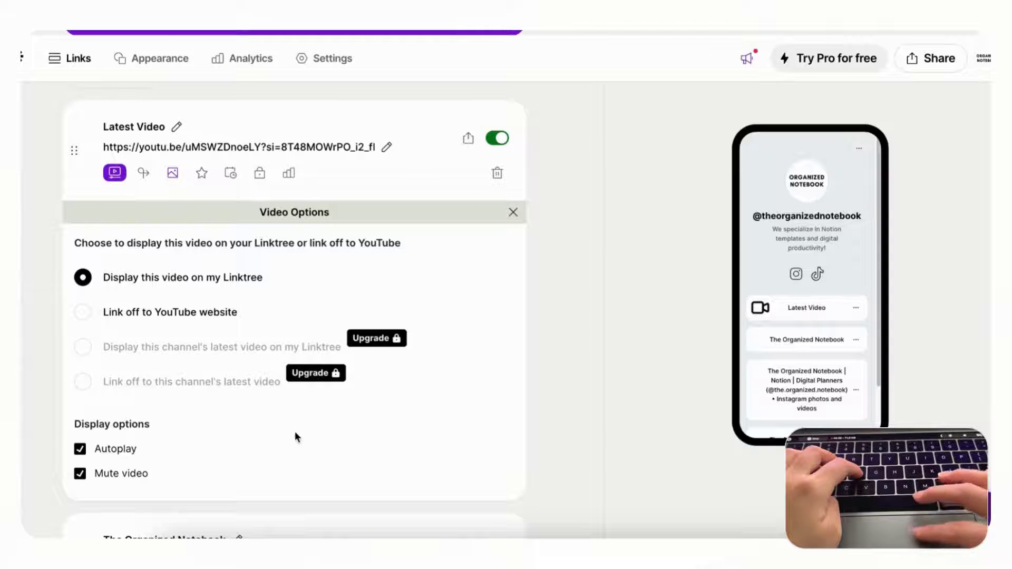
pyautogui.click(670, 553)
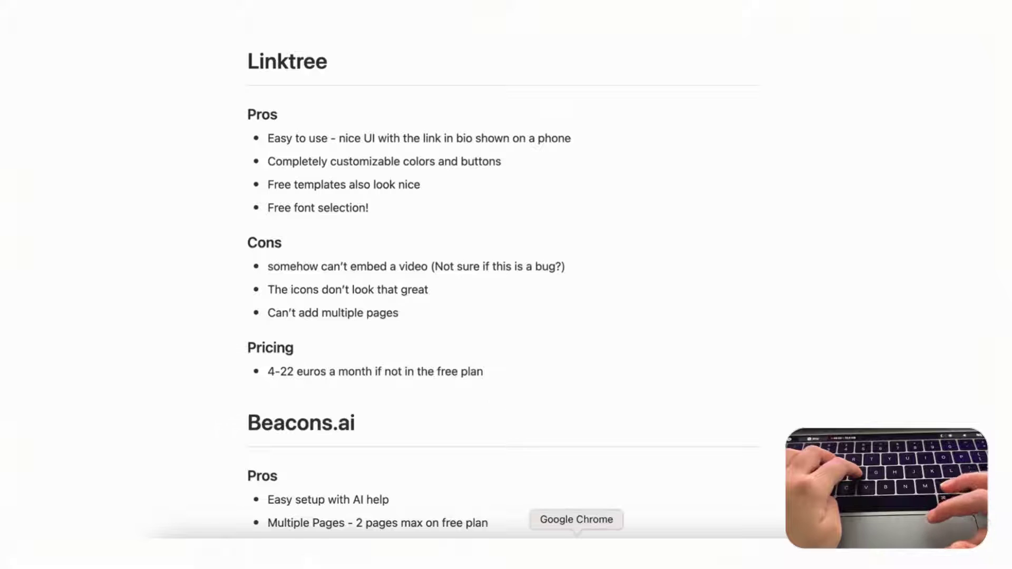
# Switch to Chrome and open the Tabler Icons thumbnail choices for the Organized Notebook YouTube channel link.
pyautogui.click(576, 548)
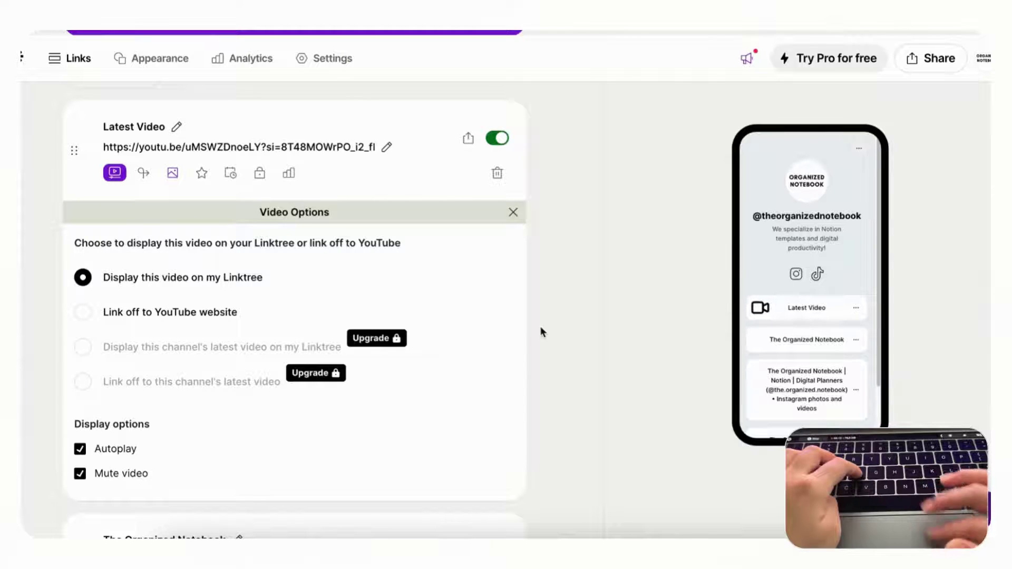
pyautogui.scroll(-1, 541, 331)
pyautogui.scroll(-8, 416, 296)
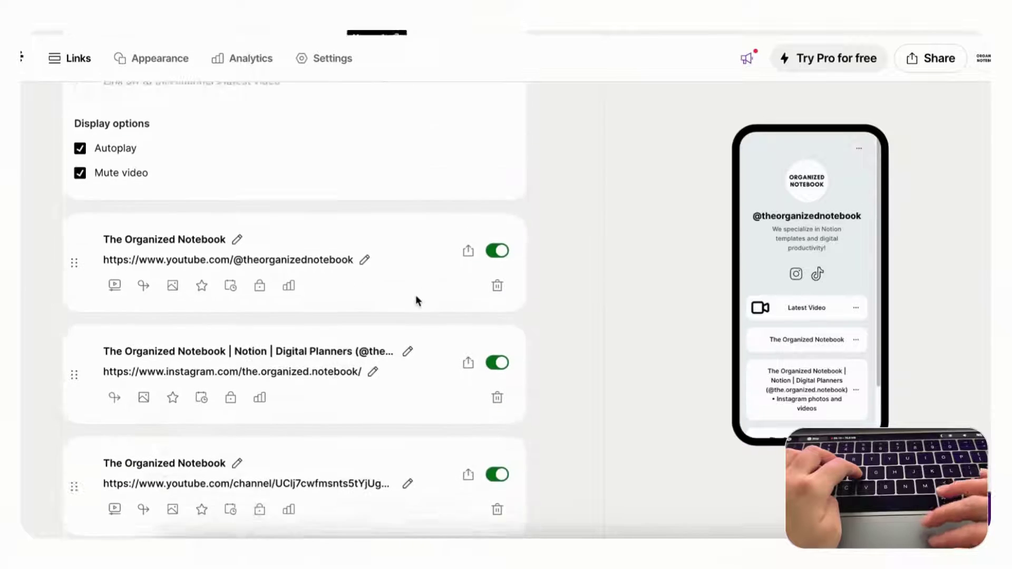
pyautogui.click(174, 224)
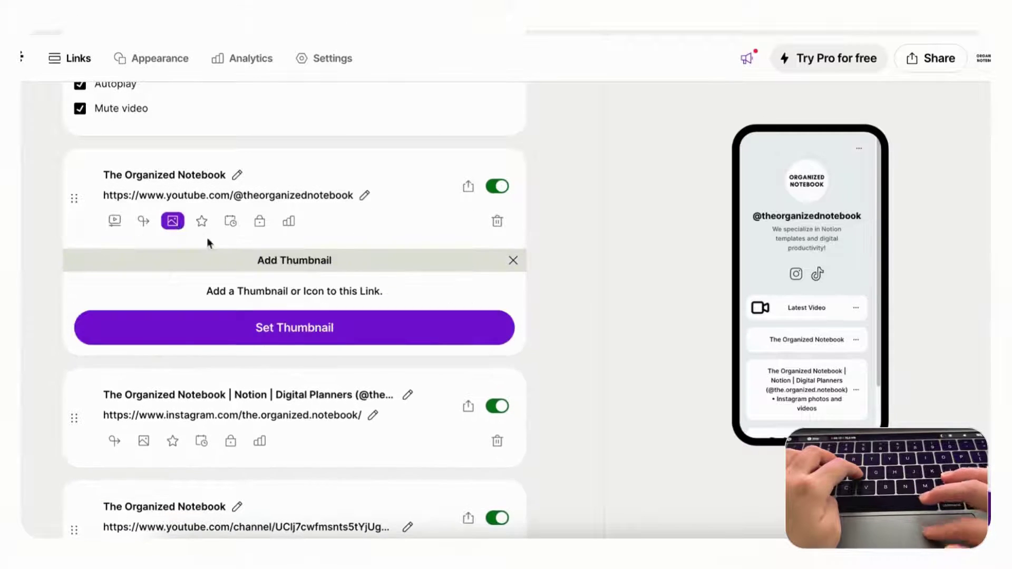
pyautogui.click(289, 334)
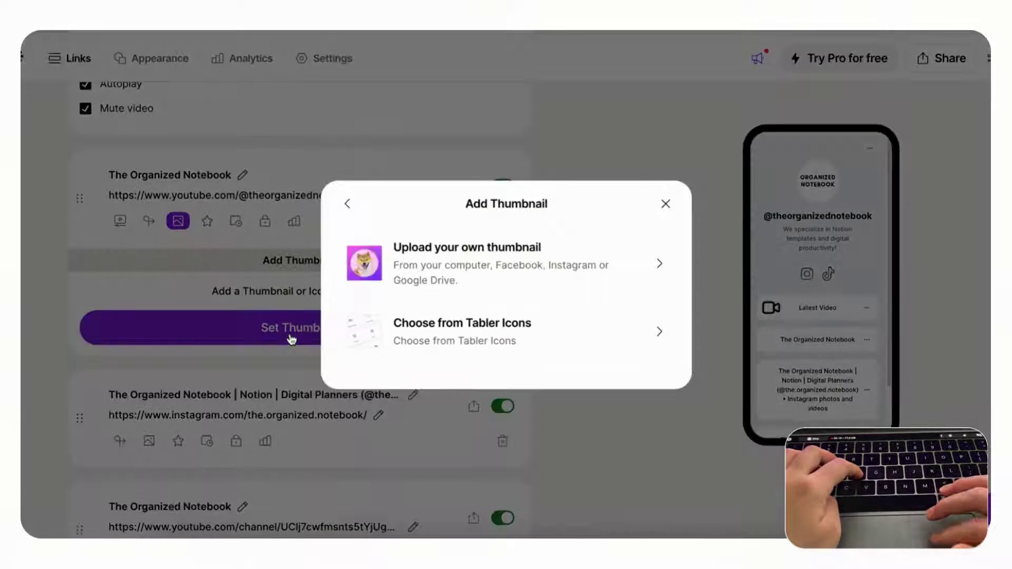
pyautogui.click(506, 344)
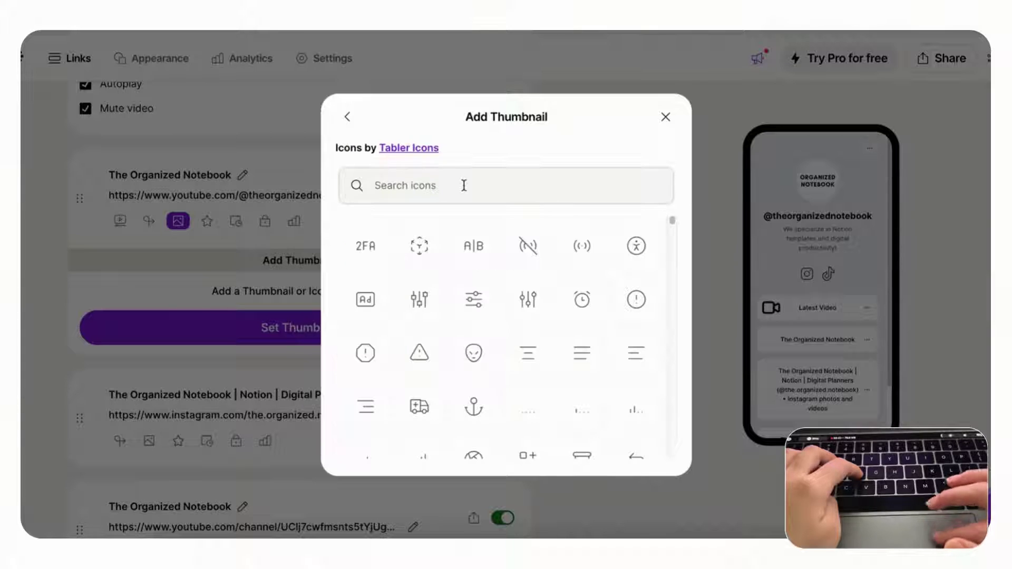
# Look through the Tabler icons, close the selection without choosing one, and switch back to the Linktree notes in Notion.
pyautogui.scroll(-10, 499, 293)
pyautogui.scroll(-15, 499, 296)
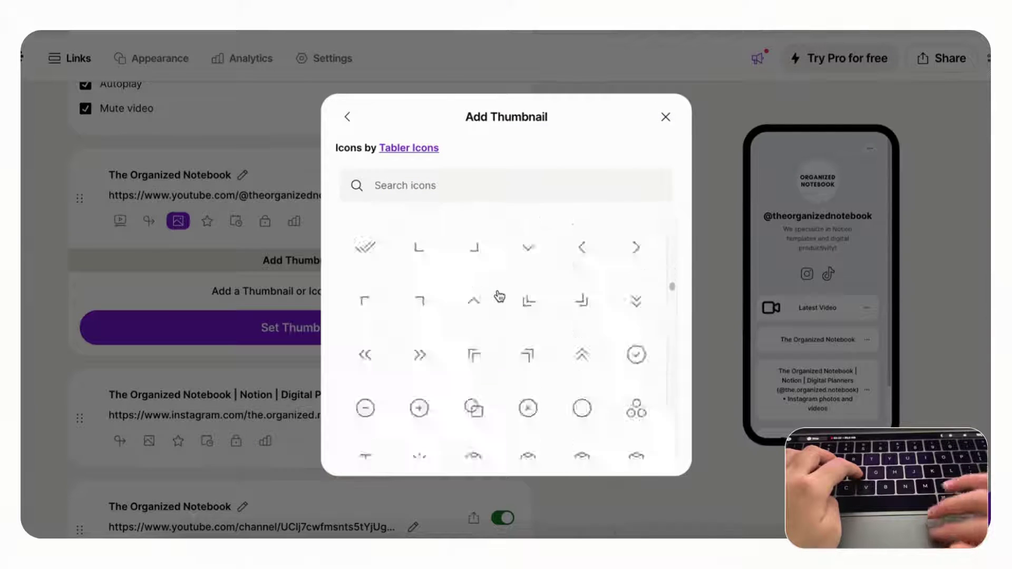
pyautogui.scroll(-20, 498, 293)
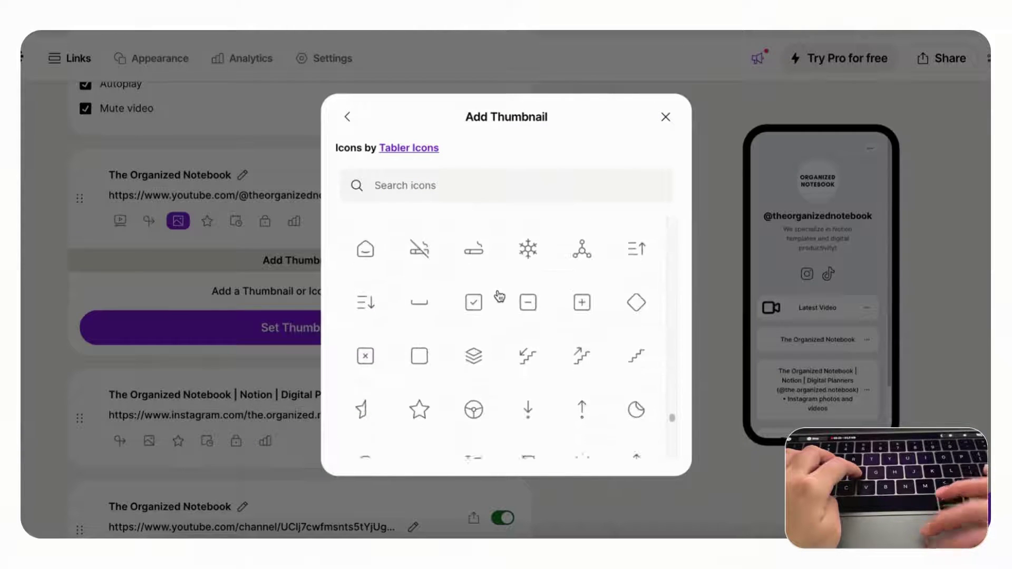
pyautogui.scroll(20, 498, 293)
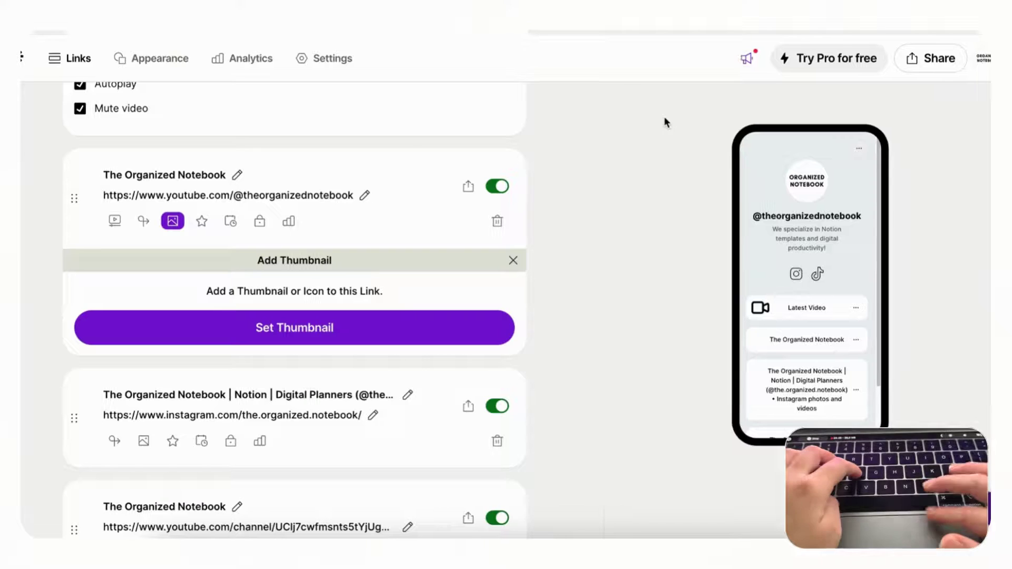
pyautogui.click(666, 116)
pyautogui.click(670, 551)
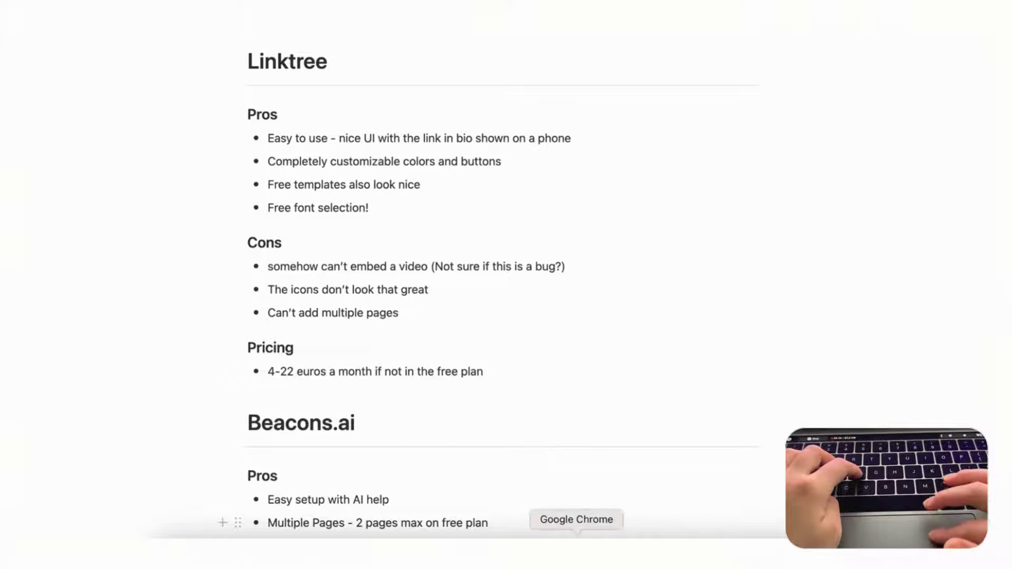
# Switch to Chrome and review Linktree's Appearance page from the profile settings down to the Themes section.
pyautogui.click(577, 550)
pyautogui.scroll(10, 499, 266)
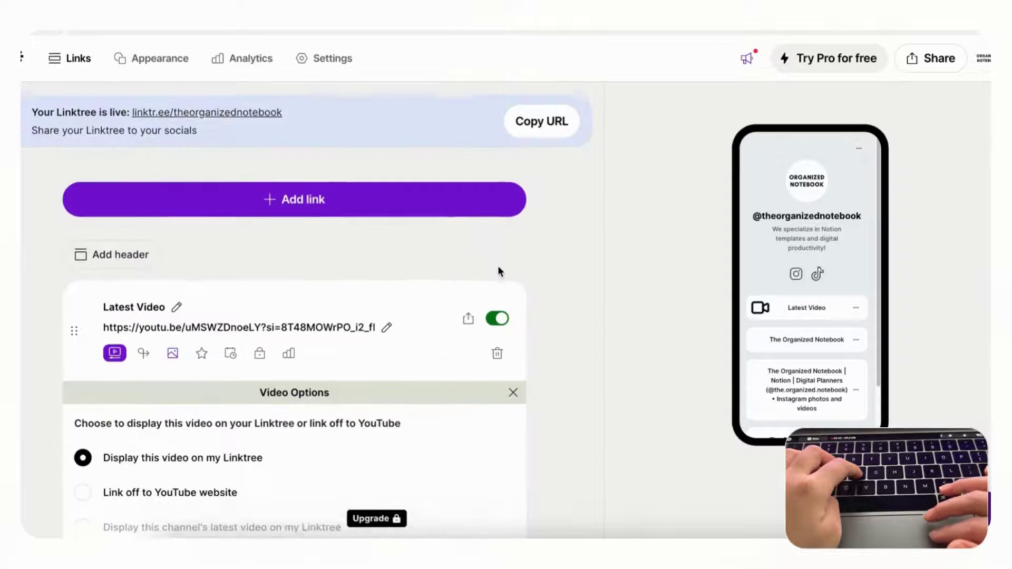
pyautogui.click(159, 65)
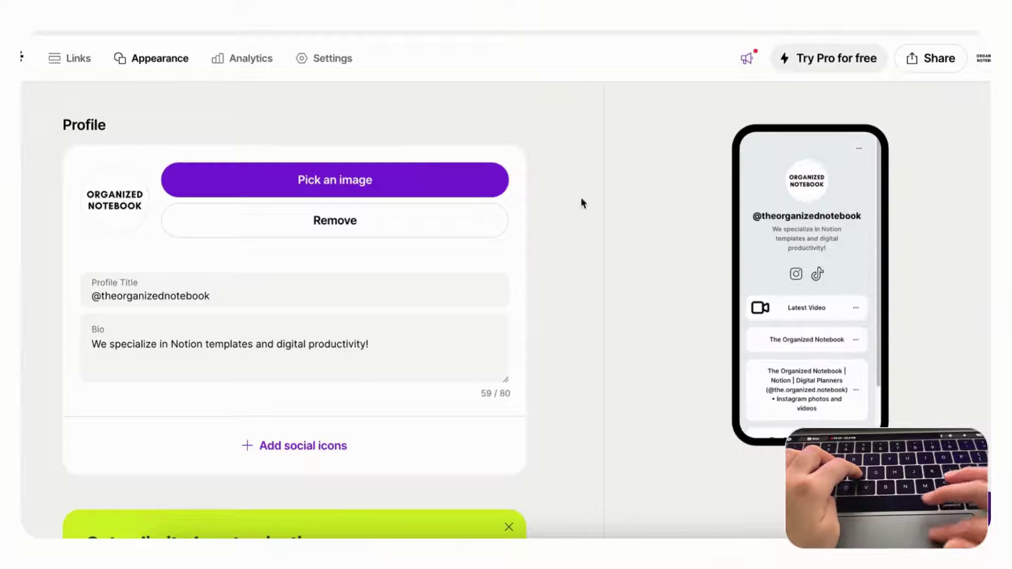
pyautogui.scroll(-1, 563, 182)
pyautogui.scroll(1, 563, 177)
pyautogui.scroll(-10, 562, 174)
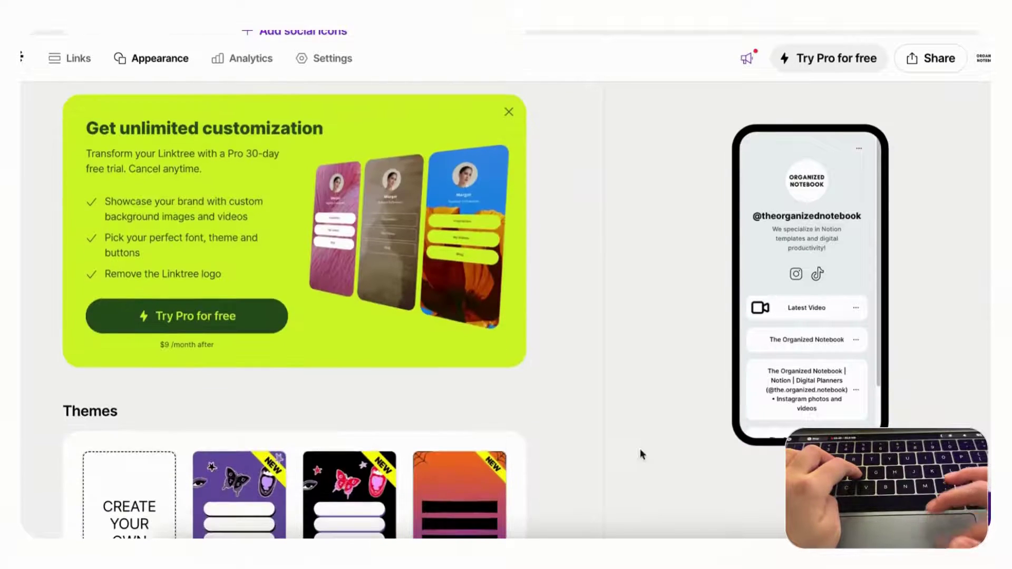
# Check the Linktree cons and pricing notes in Notion, and examine the monthly plans on Linktree's pricing page in Chrome.
pyautogui.click(671, 551)
pyautogui.scroll(-2, 538, 455)
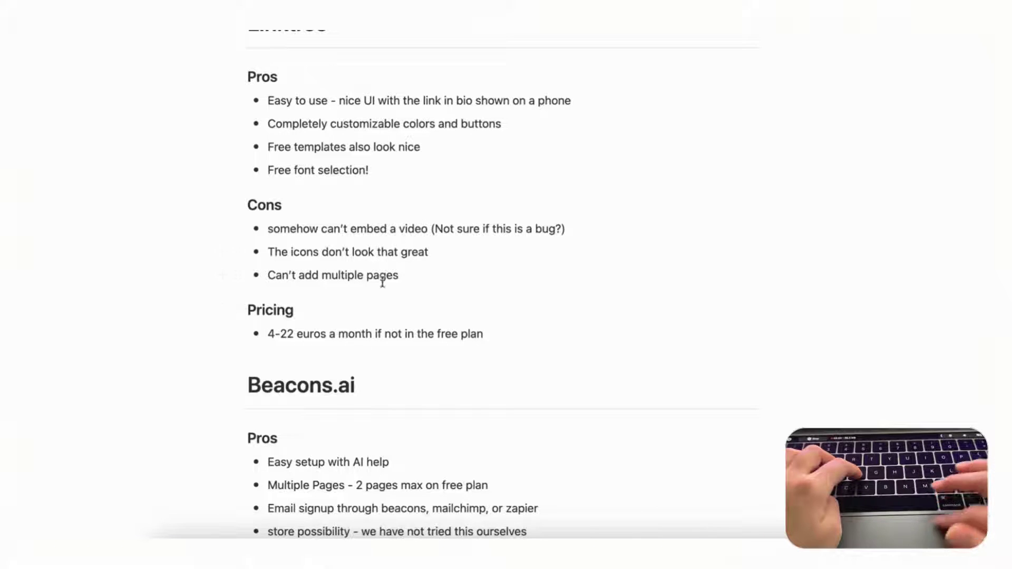
pyautogui.click(577, 534)
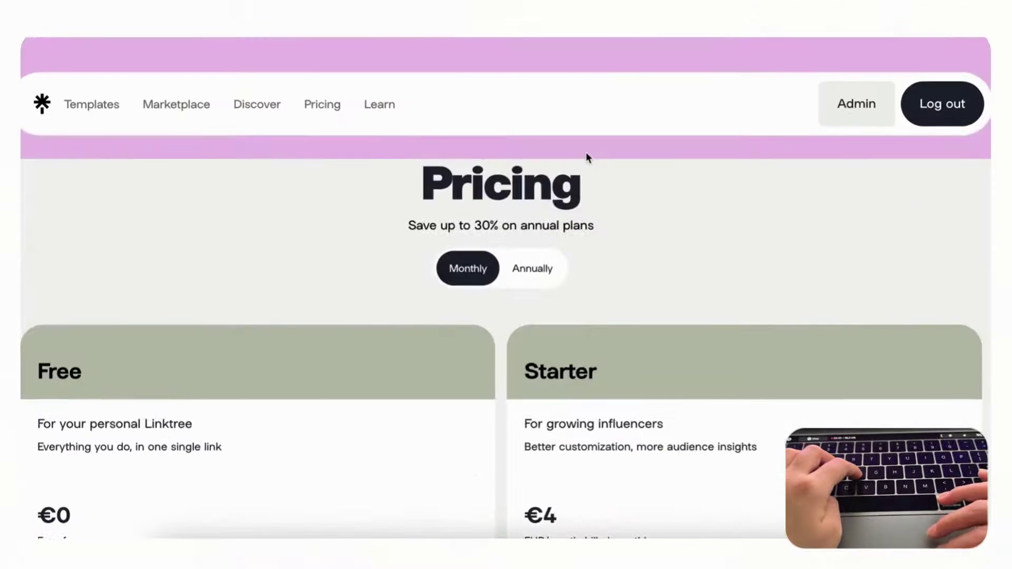
pyautogui.scroll(-5, 586, 152)
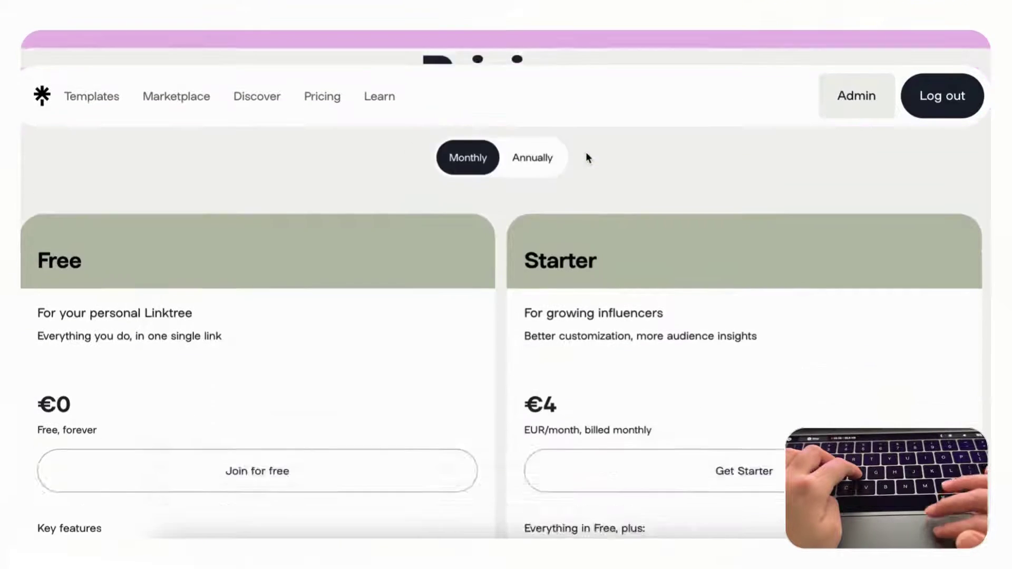
pyautogui.scroll(-1, 620, 244)
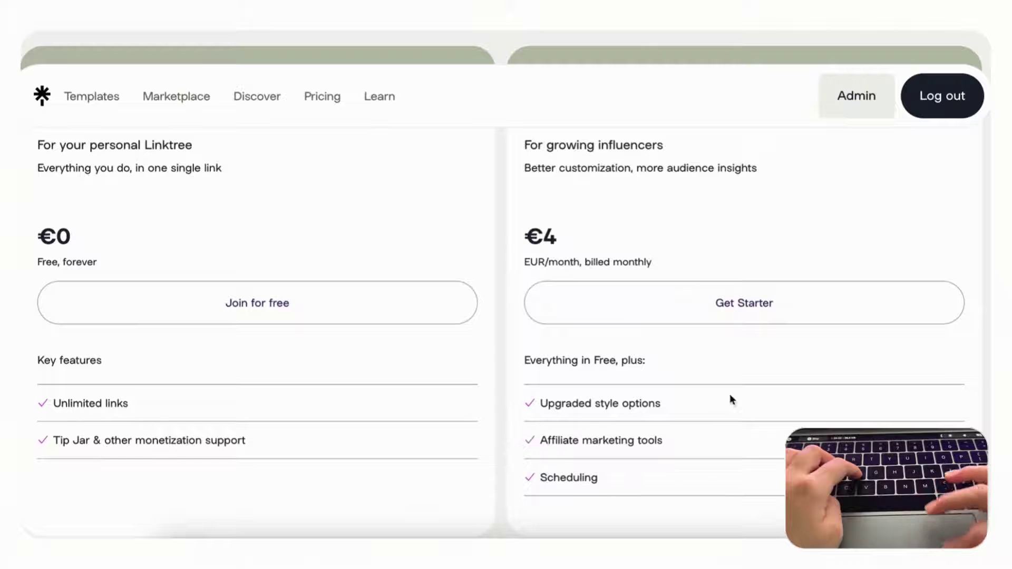
pyautogui.scroll(-5, 648, 416)
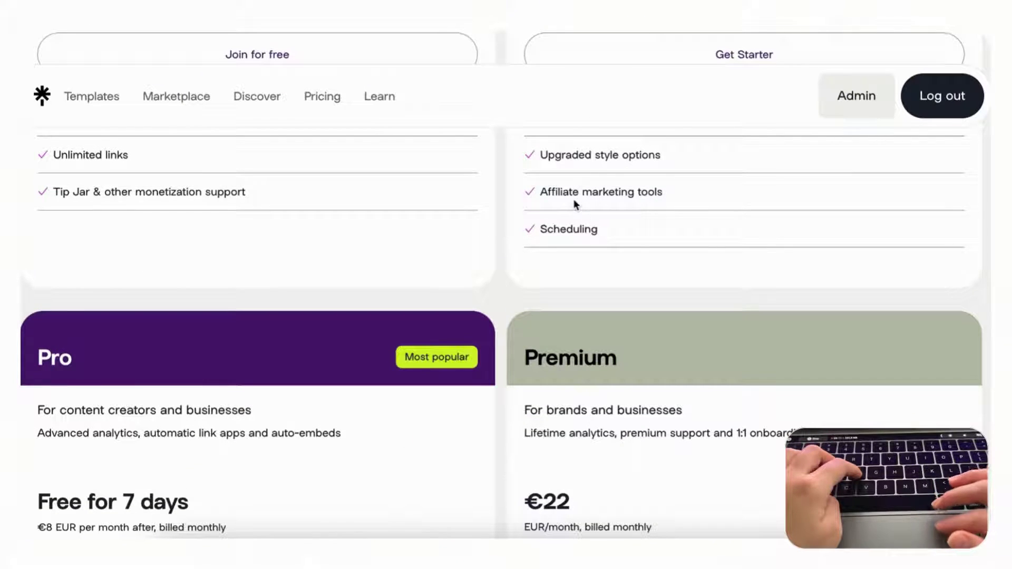
pyautogui.scroll(-7, 575, 263)
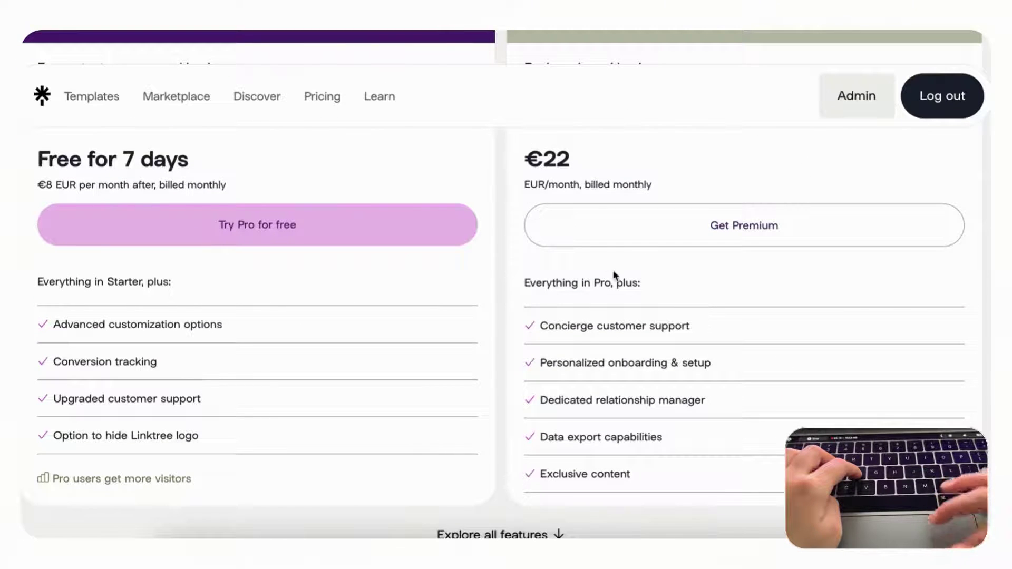
pyautogui.scroll(-1, 654, 412)
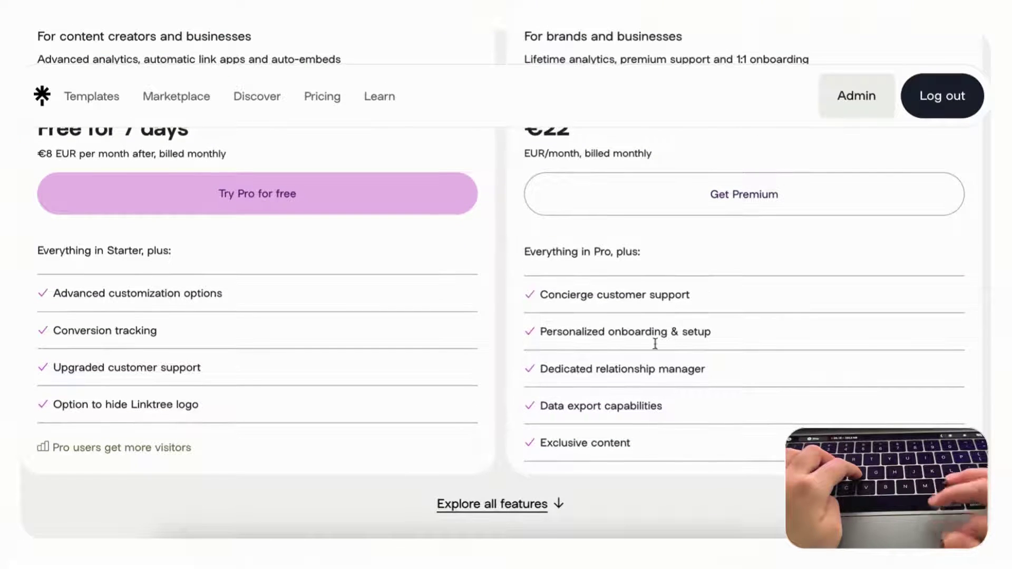
# Go back over the Free and Starter plans on the pricing page to compare their features.
pyautogui.scroll(12, 687, 402)
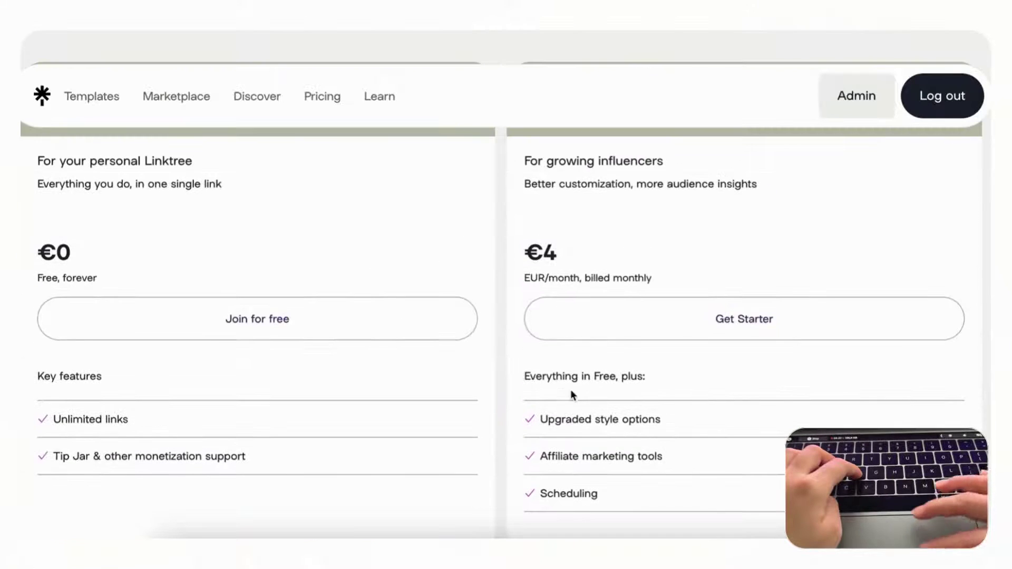
pyautogui.scroll(3, 408, 411)
pyautogui.scroll(-5, 283, 274)
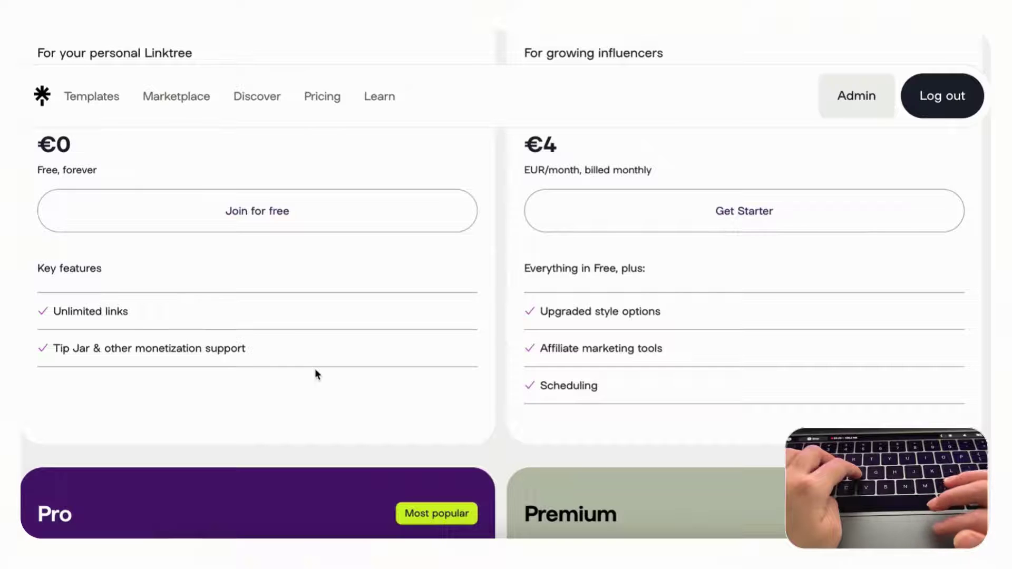
pyautogui.scroll(2, 315, 369)
pyautogui.scroll(4, 210, 335)
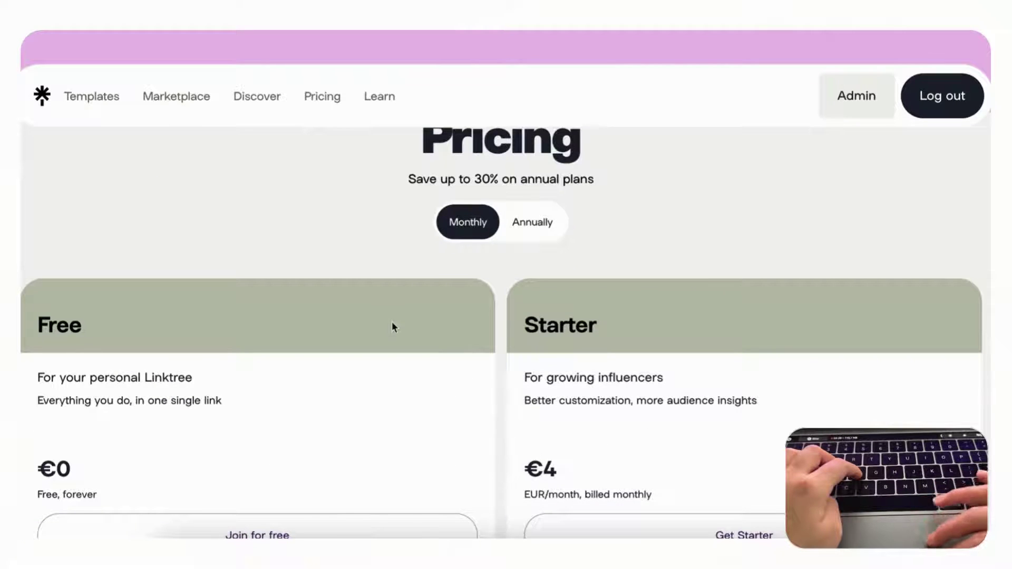
pyautogui.scroll(-1, 392, 326)
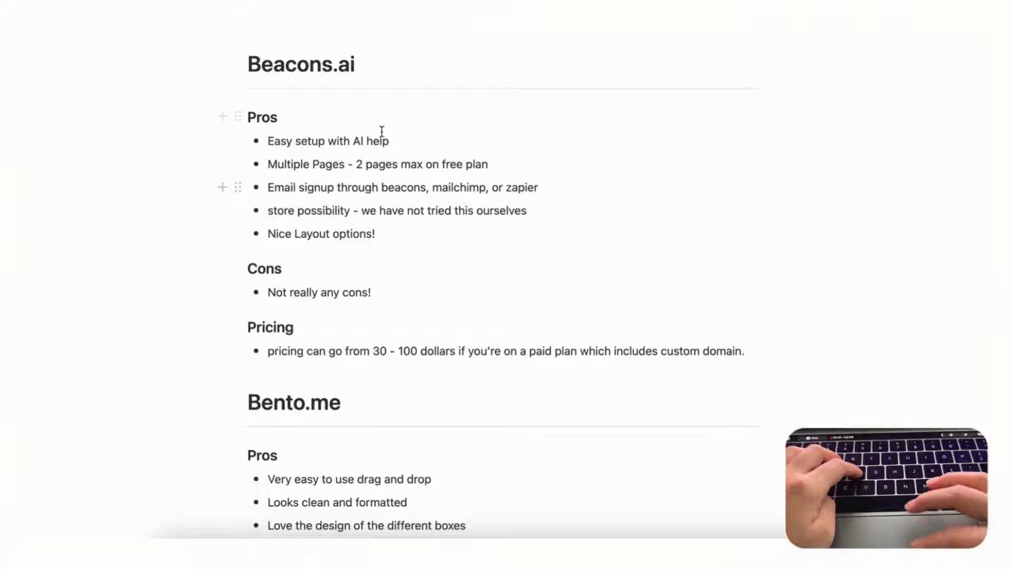
# Switch from the Beacons.ai notes to Chrome and review the layout and profile picture settings on the Beacons Design page.
pyautogui.click(577, 548)
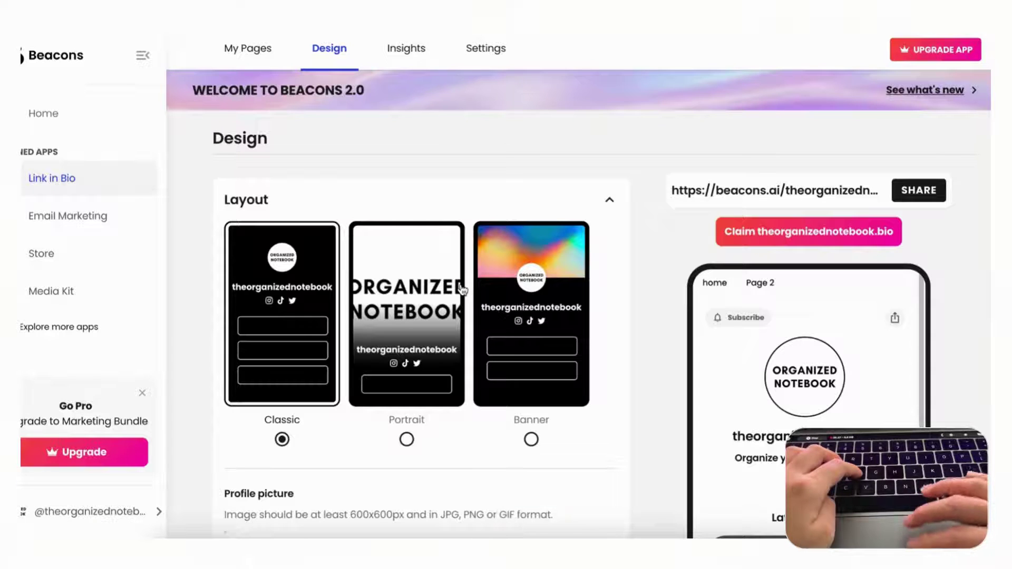
pyautogui.scroll(-1, 579, 241)
pyautogui.scroll(-2, 633, 309)
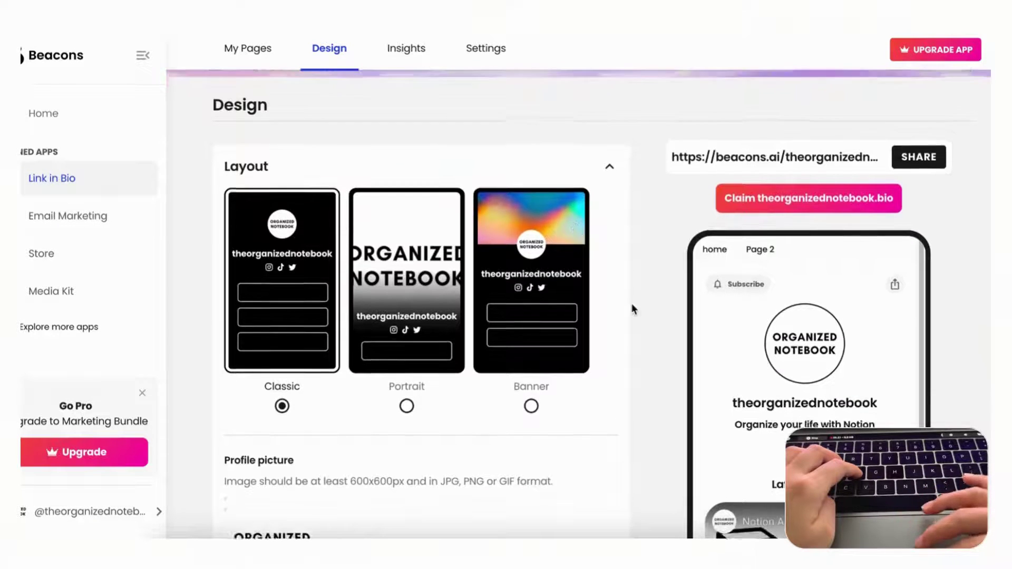
pyautogui.scroll(-5, 631, 302)
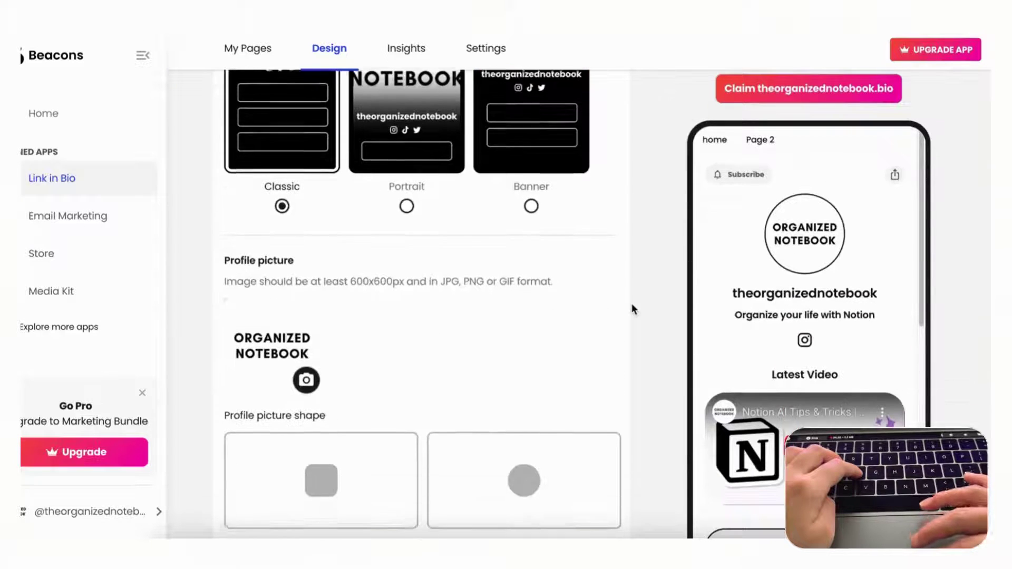
pyautogui.scroll(5, 643, 261)
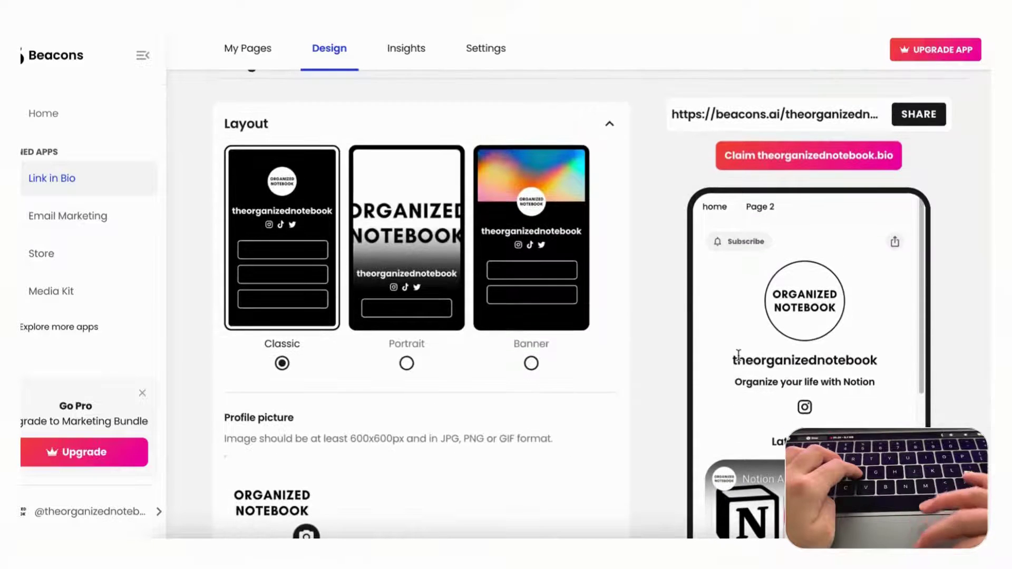
# Look through the Beacons phone preview, examining the header, the latest video, the link buttons and the email subscribe form.
pyautogui.scroll(-3, 781, 378)
pyautogui.scroll(-5, 801, 391)
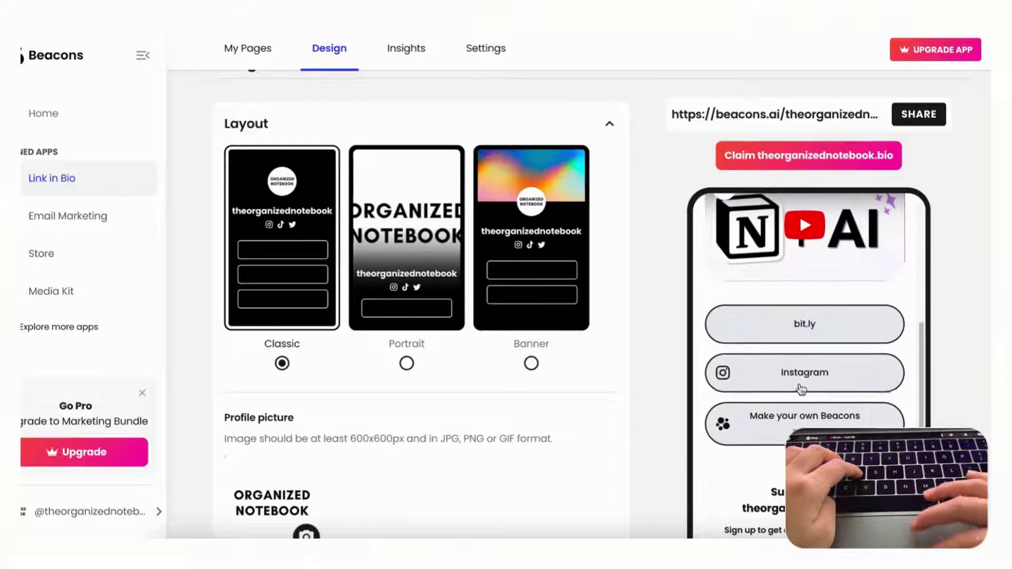
pyautogui.scroll(8, 883, 423)
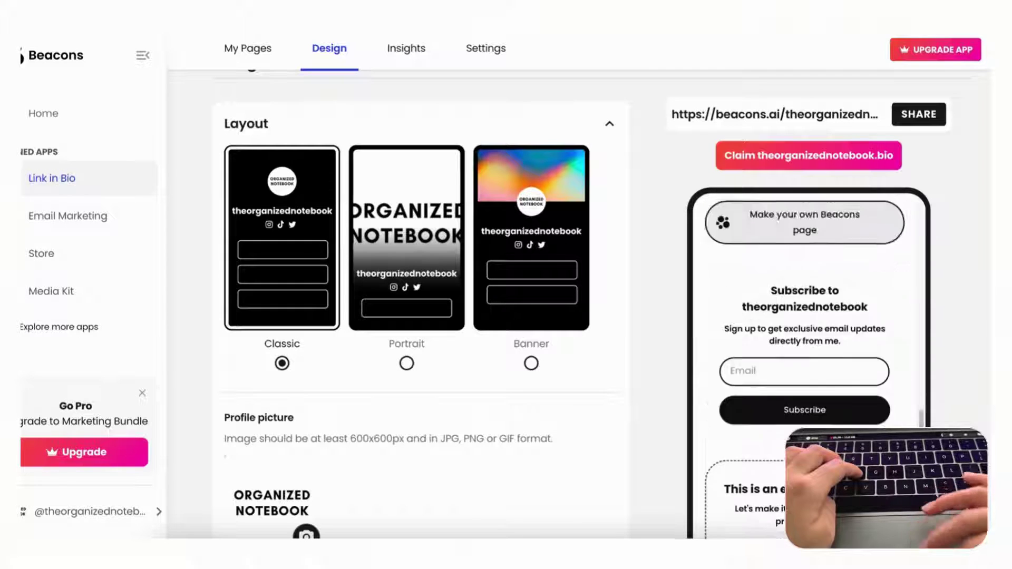
pyautogui.scroll(2, 803, 333)
pyautogui.scroll(-2, 844, 353)
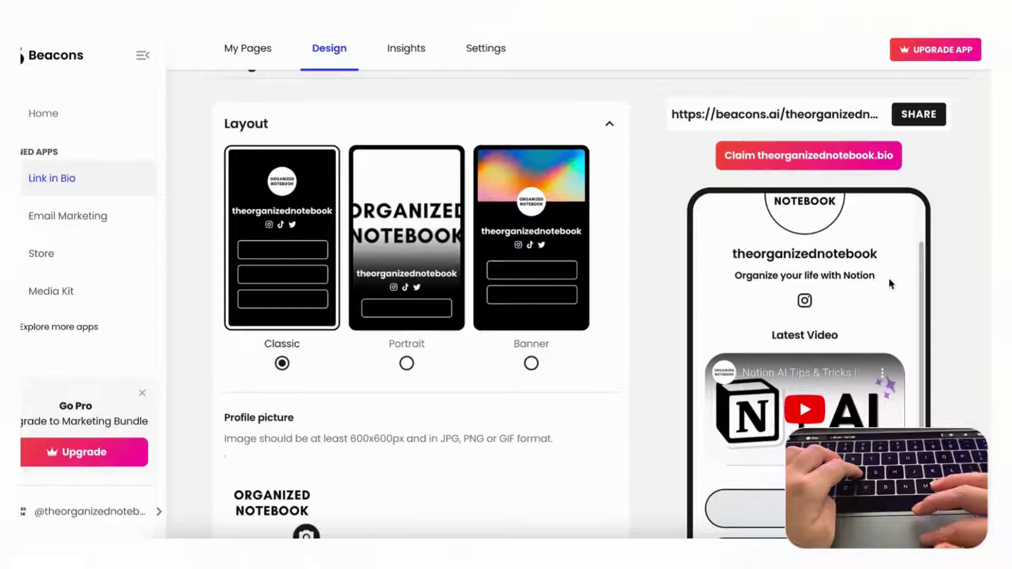
pyautogui.scroll(2, 854, 275)
pyautogui.scroll(1, 854, 275)
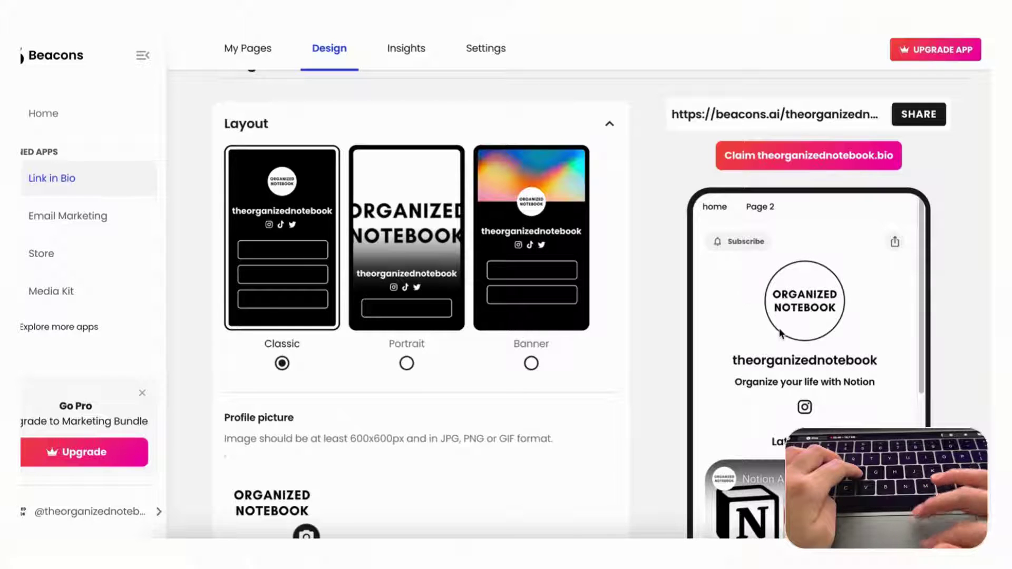
pyautogui.scroll(-10, 778, 309)
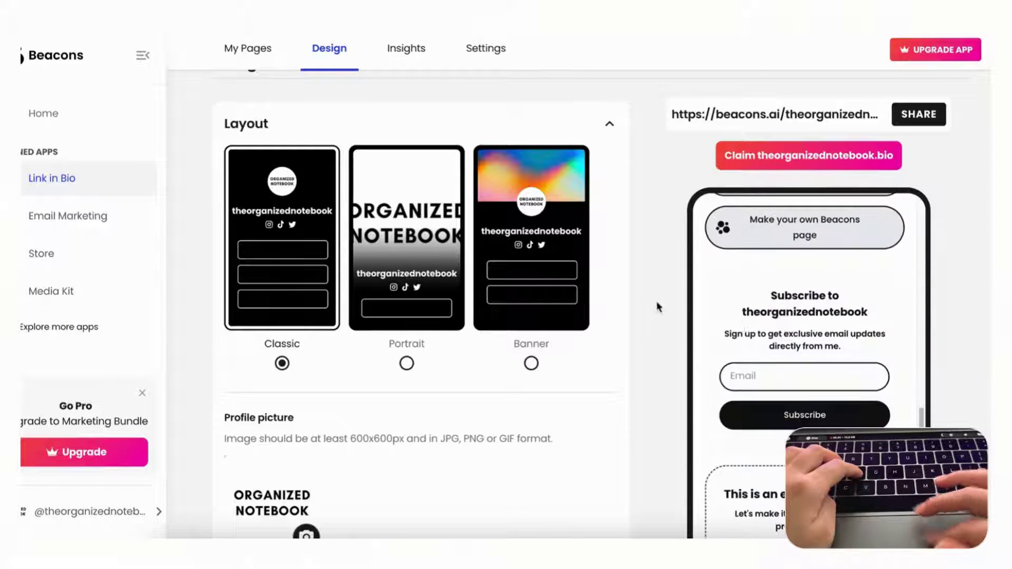
pyautogui.scroll(2, 587, 203)
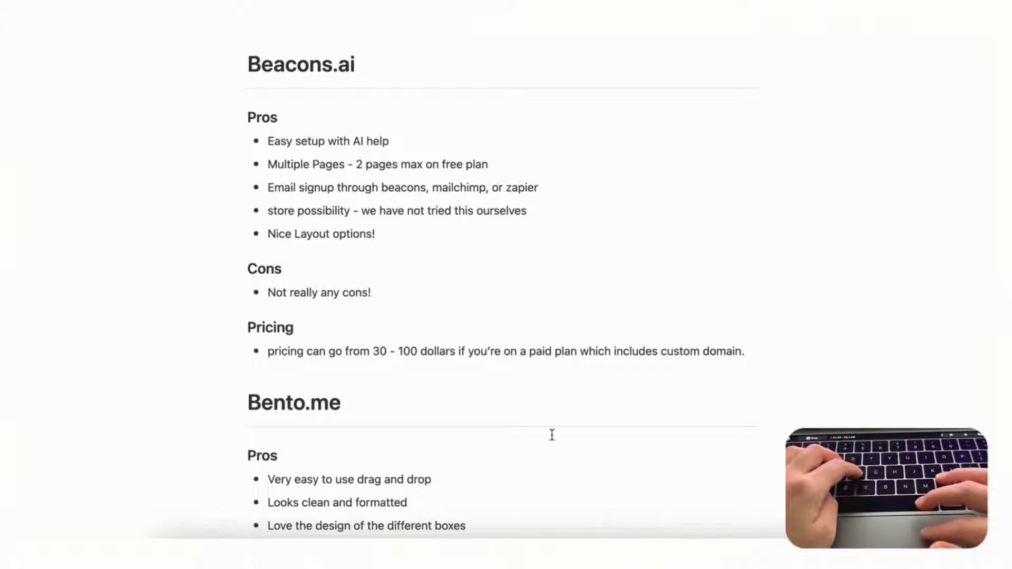
# Switch from the Beacons.ai notes to Chrome and recheck the Design page's layout and profile picture options against the phone preview.
pyautogui.click(577, 546)
pyautogui.scroll(-3, 499, 240)
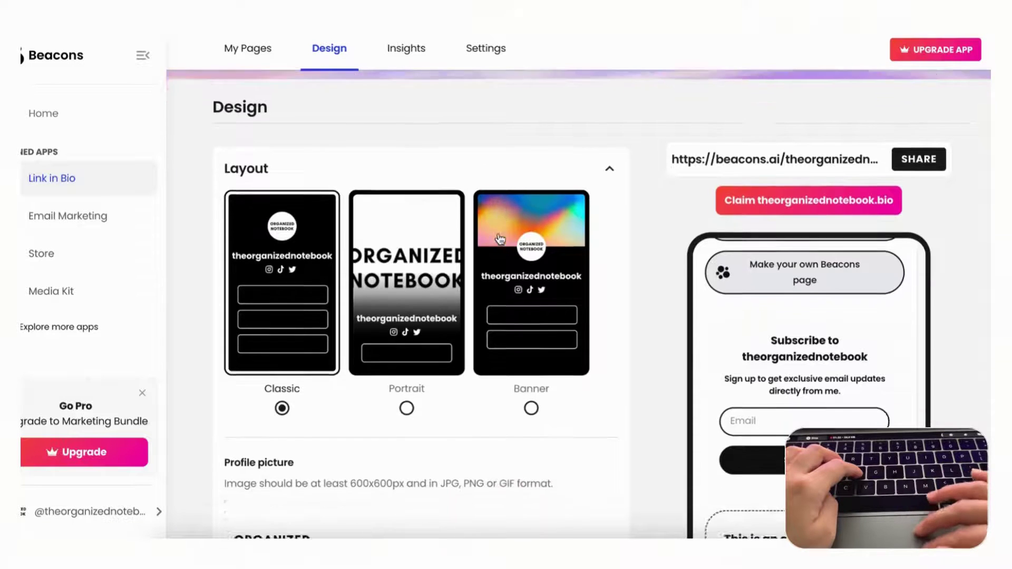
pyautogui.scroll(-3, 499, 240)
pyautogui.scroll(10, 748, 226)
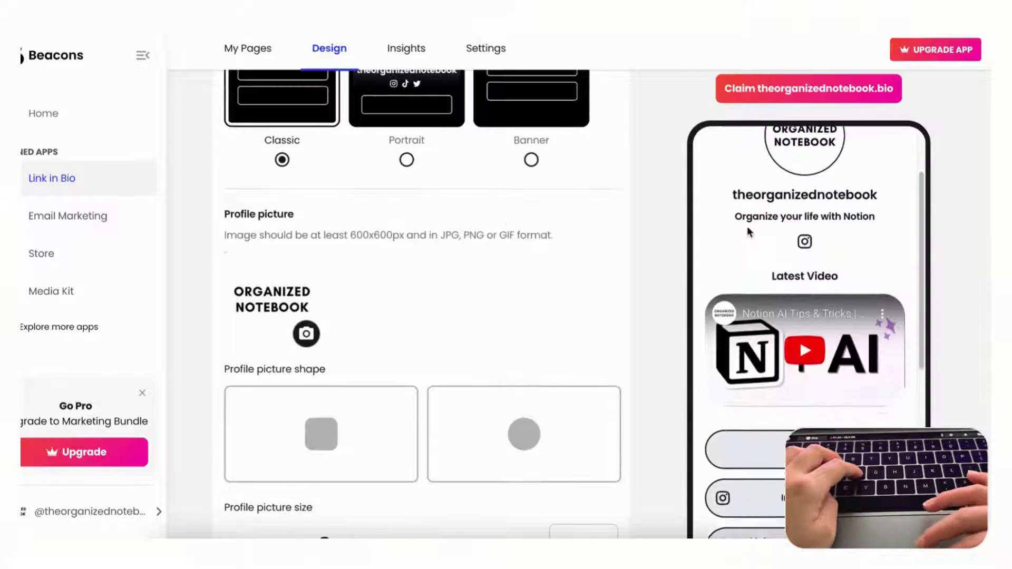
# Look through the phone preview down to the empty store block, and review the Design page's theme and block style options.
pyautogui.scroll(-5, 749, 232)
pyautogui.scroll(-3, 811, 321)
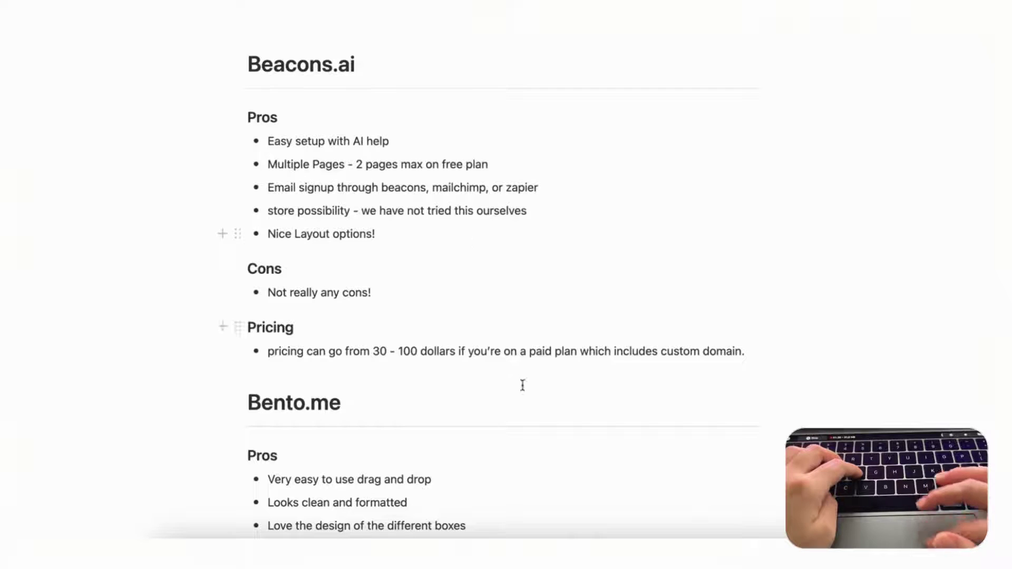
pyautogui.click(577, 551)
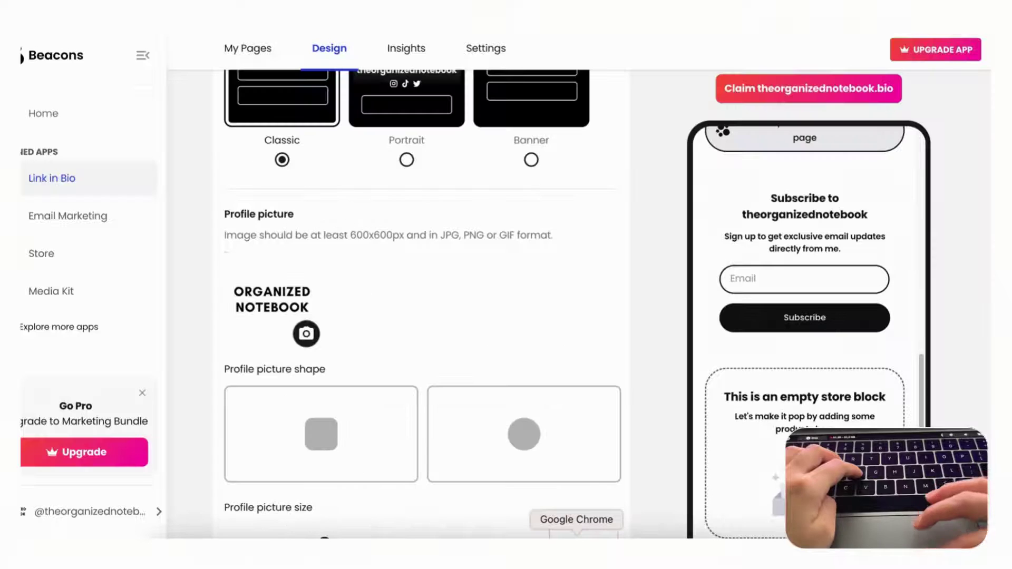
pyautogui.scroll(3, 589, 232)
pyautogui.scroll(-5, 589, 235)
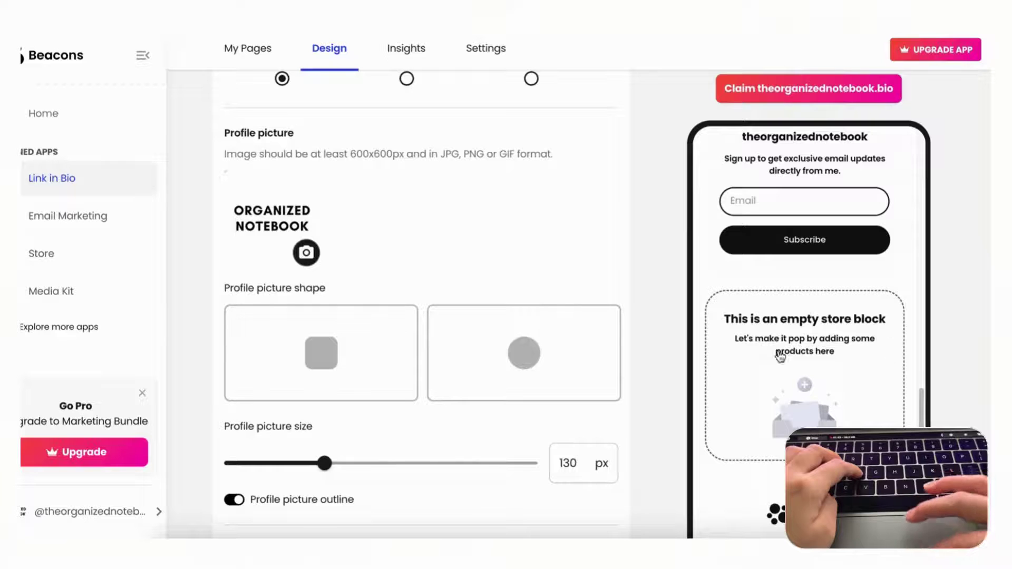
pyautogui.scroll(-10, 645, 291)
pyautogui.scroll(-5, 643, 292)
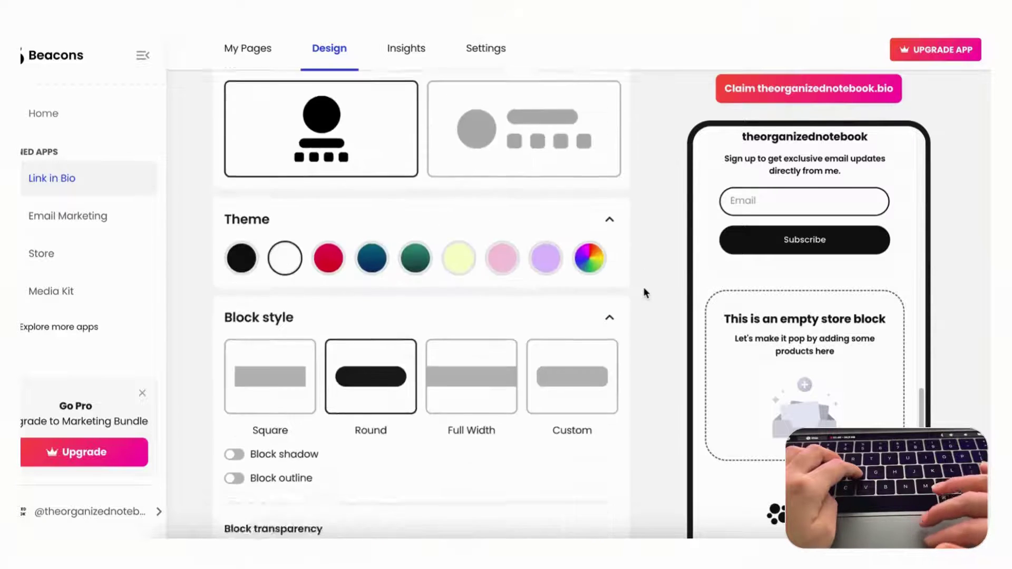
# Open the Store block of the Home page in My Pages and examine its options for creating and importing products.
pyautogui.scroll(20, 644, 291)
pyautogui.click(257, 57)
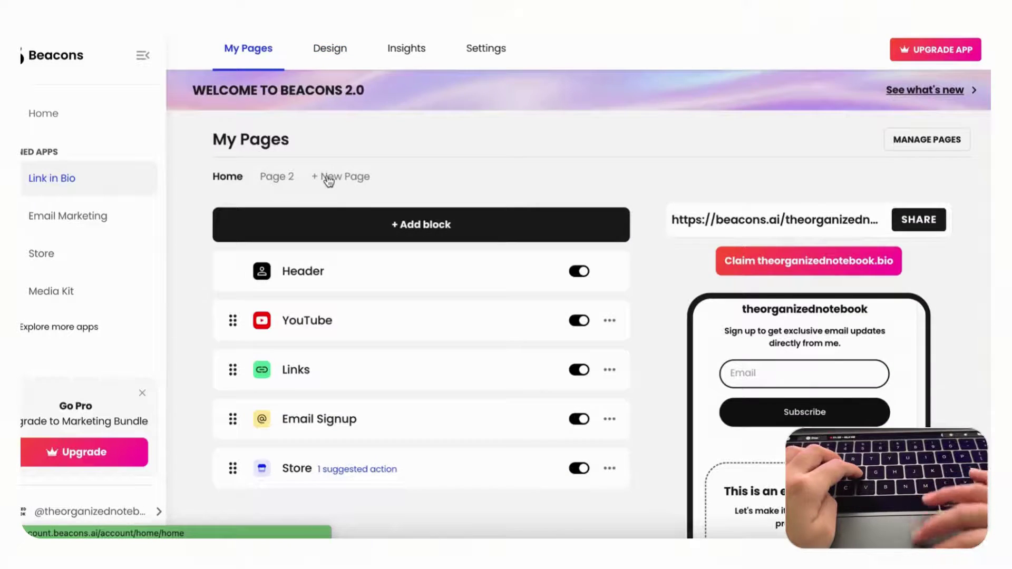
pyautogui.scroll(-4, 343, 188)
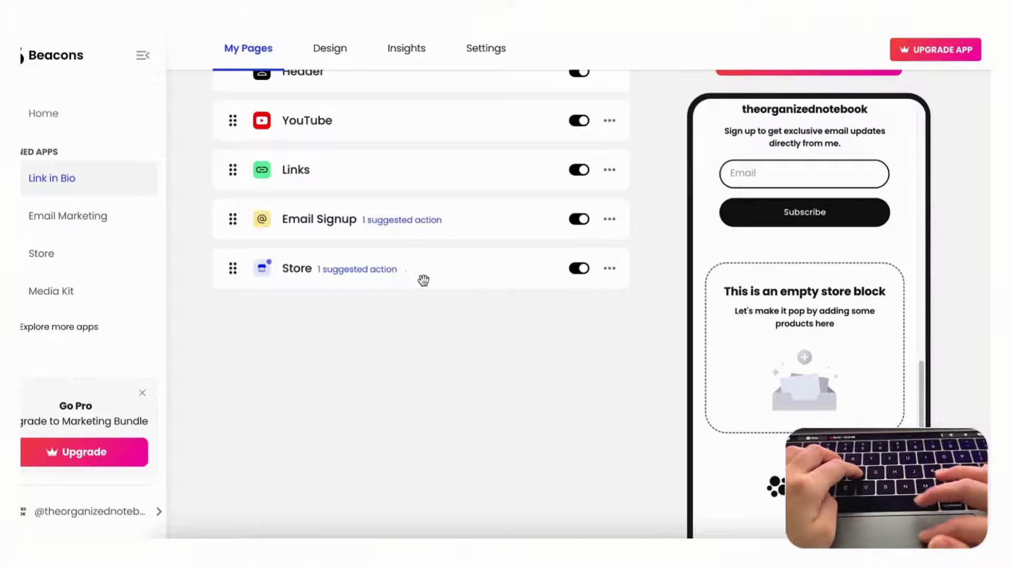
pyautogui.click(298, 270)
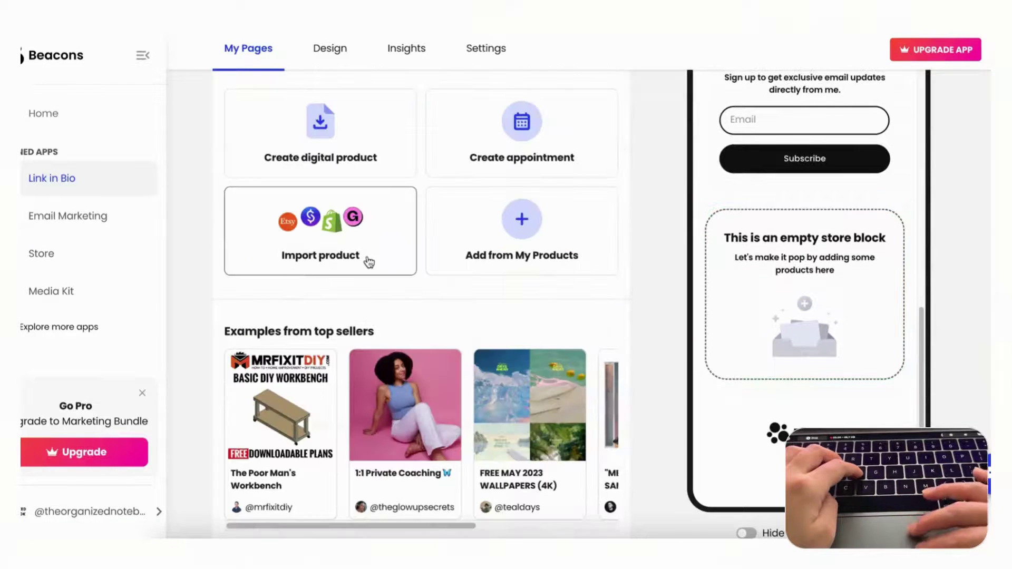
pyautogui.scroll(1, 369, 259)
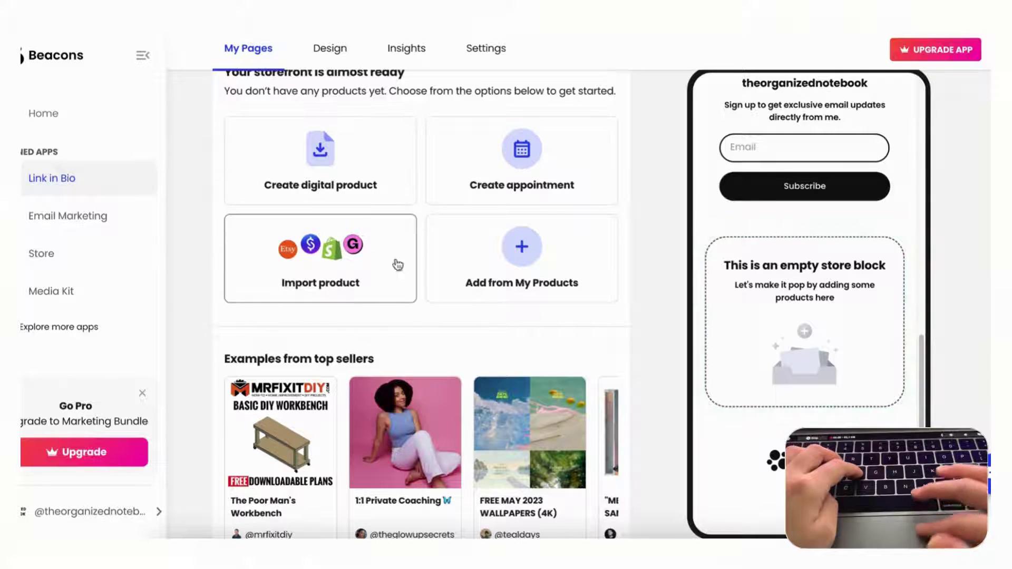
pyautogui.scroll(5, 387, 283)
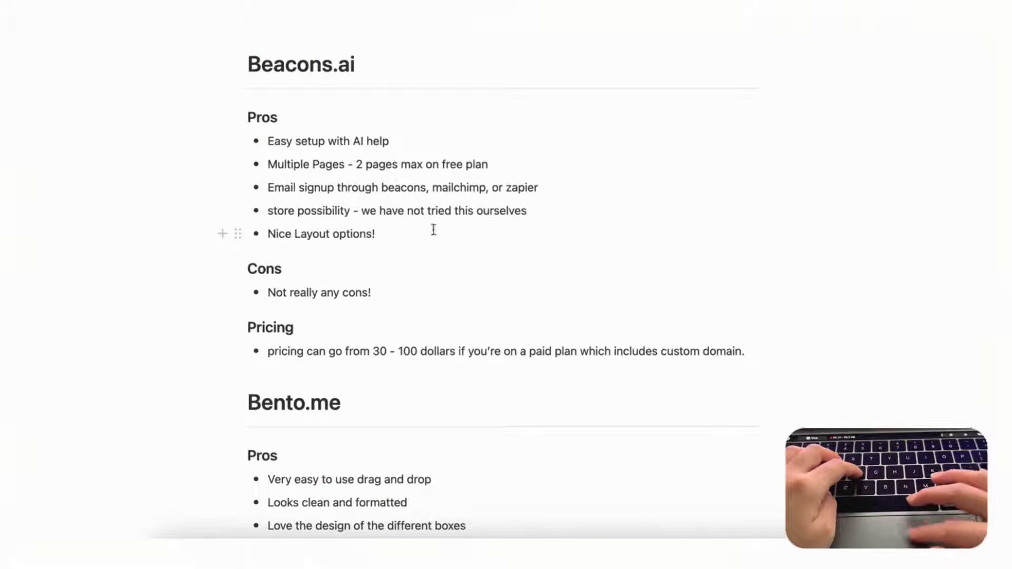
# Switch from the Beacons.ai notes to Chrome and review the Design page's layouts, profile picture, header text and social icon settings.
pyautogui.click(576, 554)
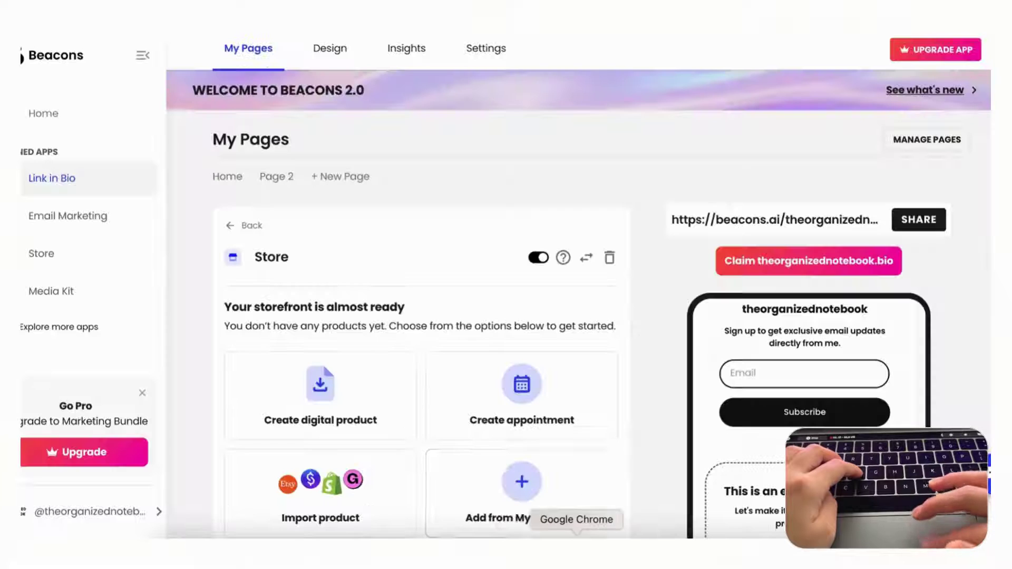
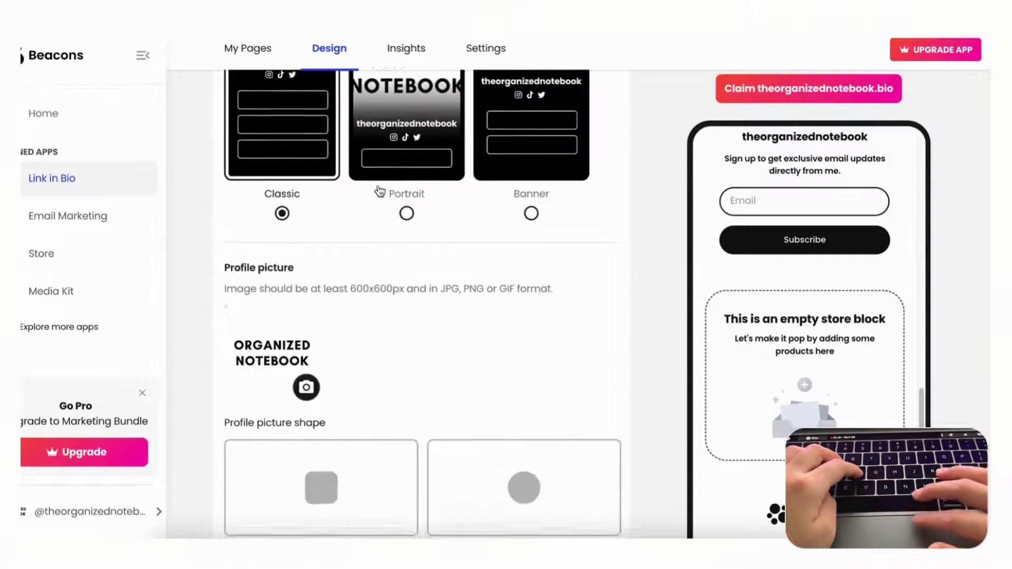
pyautogui.scroll(2, 384, 219)
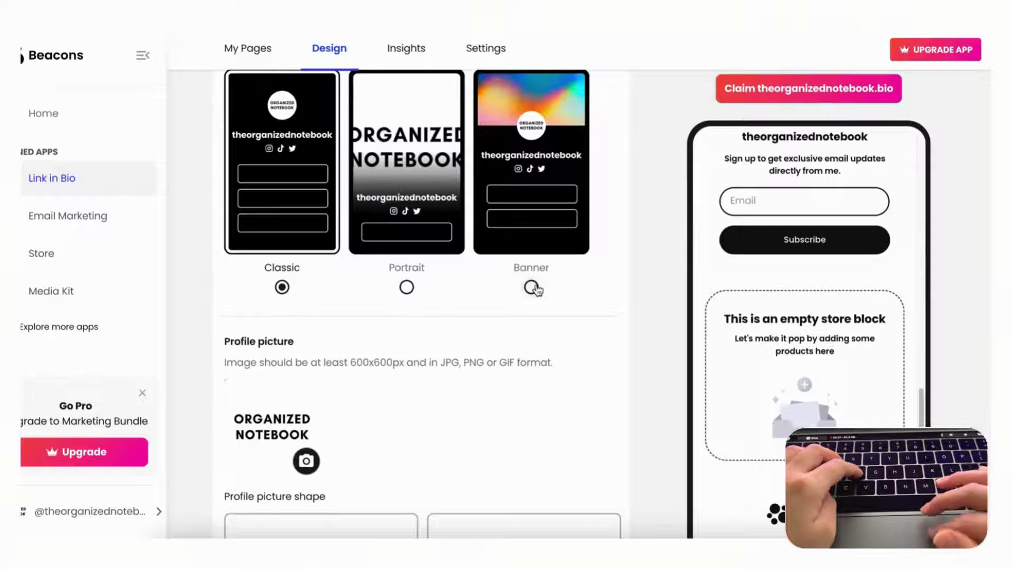
pyautogui.scroll(-5, 534, 289)
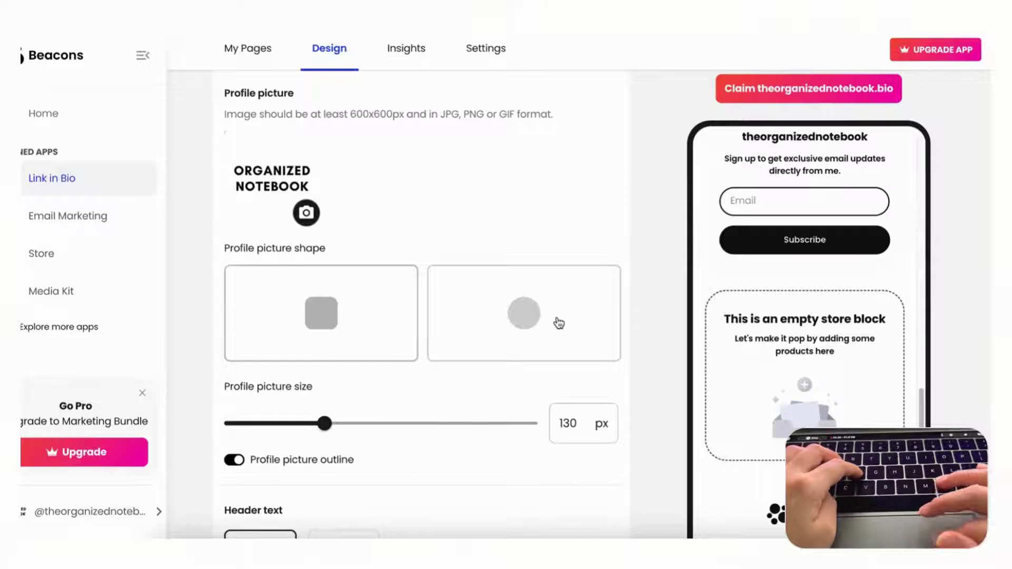
pyautogui.scroll(-1, 495, 354)
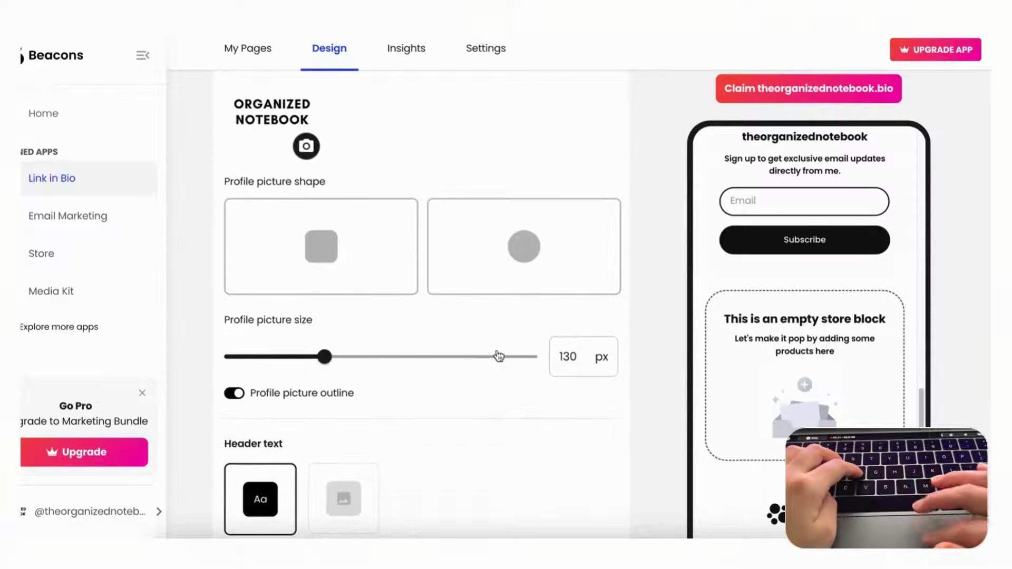
pyautogui.scroll(-12, 491, 413)
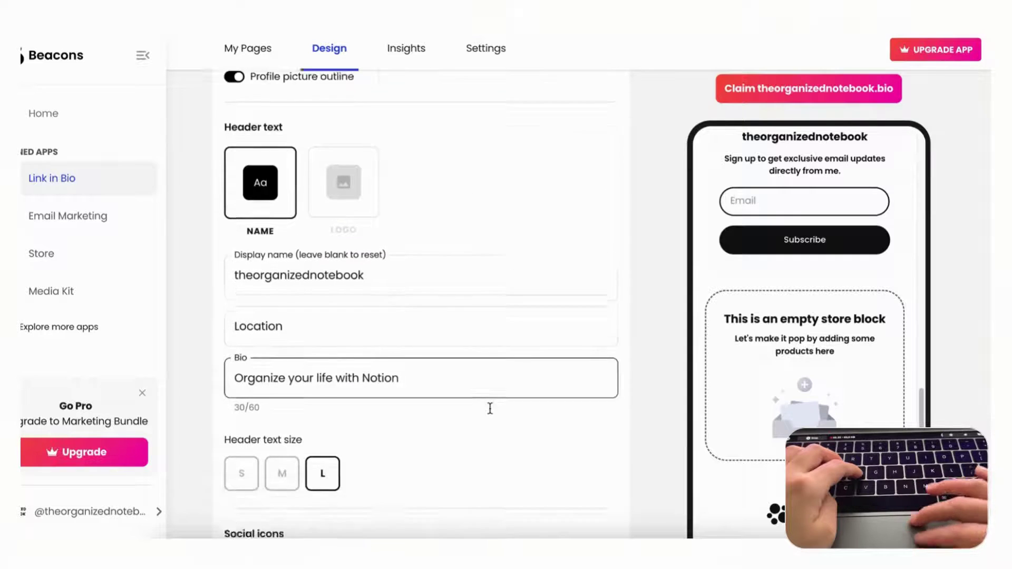
pyautogui.scroll(-6, 491, 411)
pyautogui.scroll(4, 491, 414)
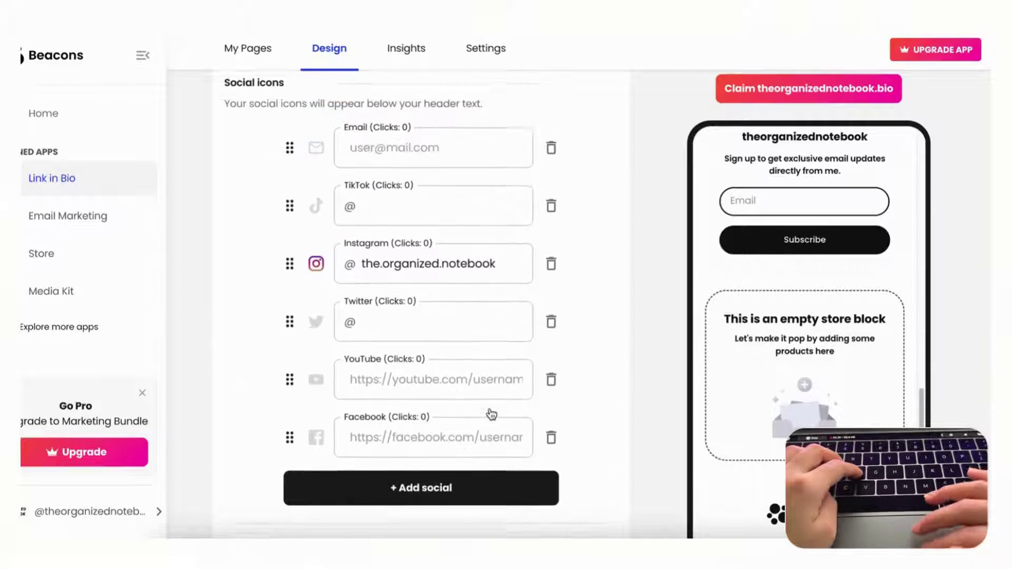
# Try the header format with the picture beside the text and return to the centred header format.
pyautogui.scroll(-6, 411, 320)
pyautogui.scroll(-1, 441, 271)
pyautogui.click(526, 233)
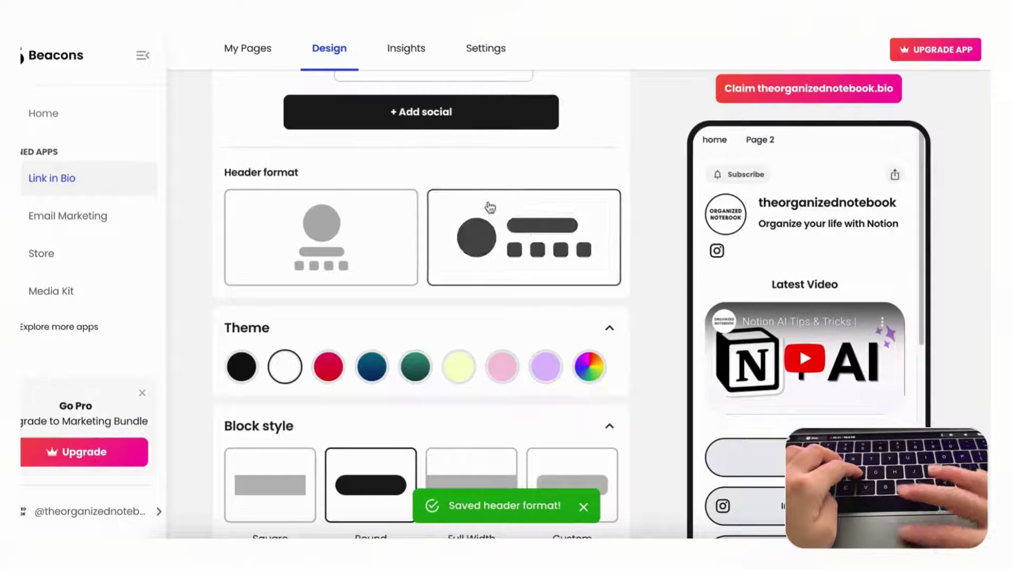
pyautogui.click(322, 220)
# Look through the block style, font, page navigation and page settings, and recheck the header settings on the Design page.
pyautogui.scroll(-6, 486, 278)
pyautogui.scroll(1, 484, 276)
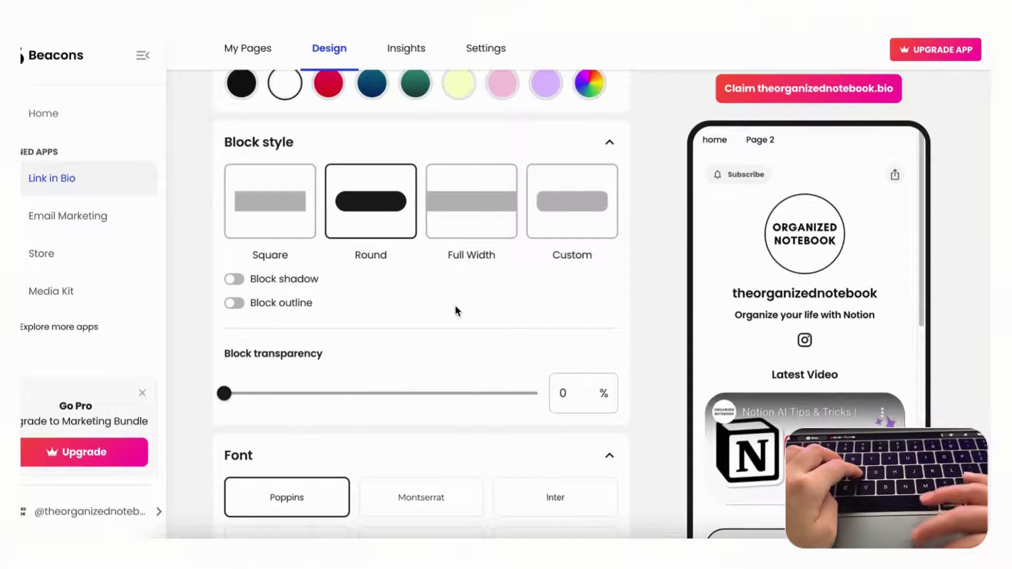
pyautogui.scroll(-5, 455, 305)
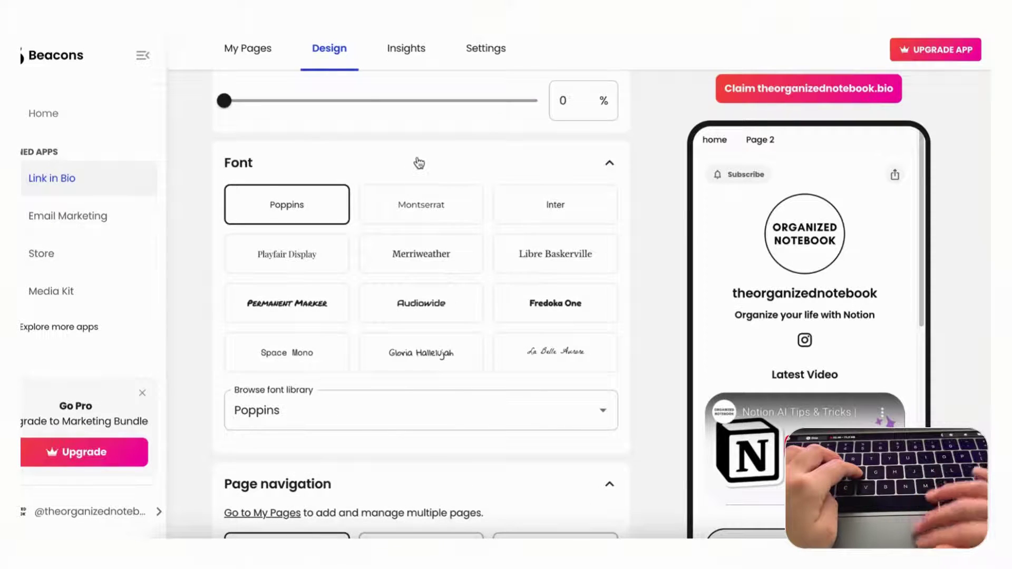
pyautogui.scroll(-1, 421, 161)
pyautogui.scroll(-4, 403, 345)
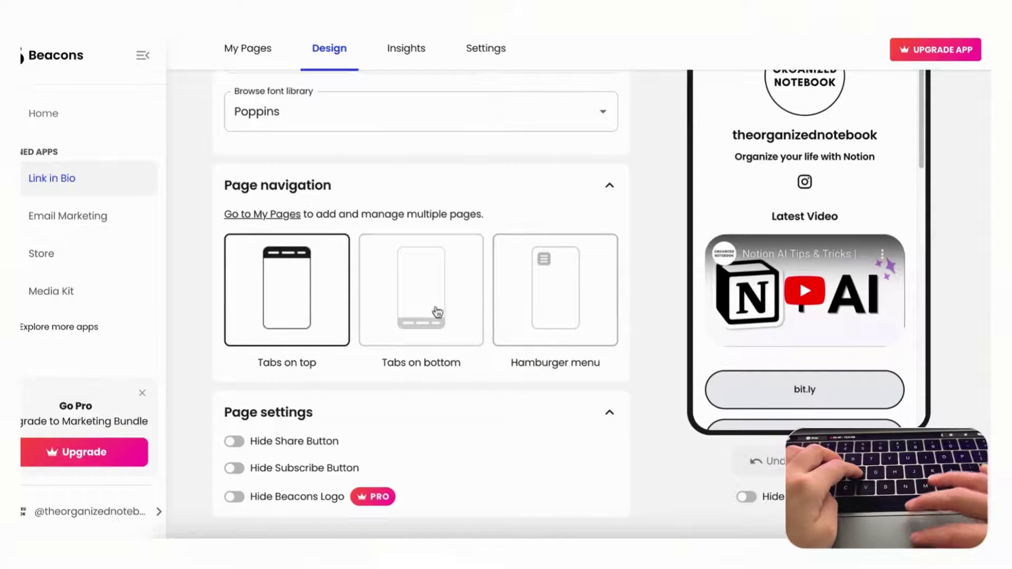
pyautogui.scroll(15, 512, 321)
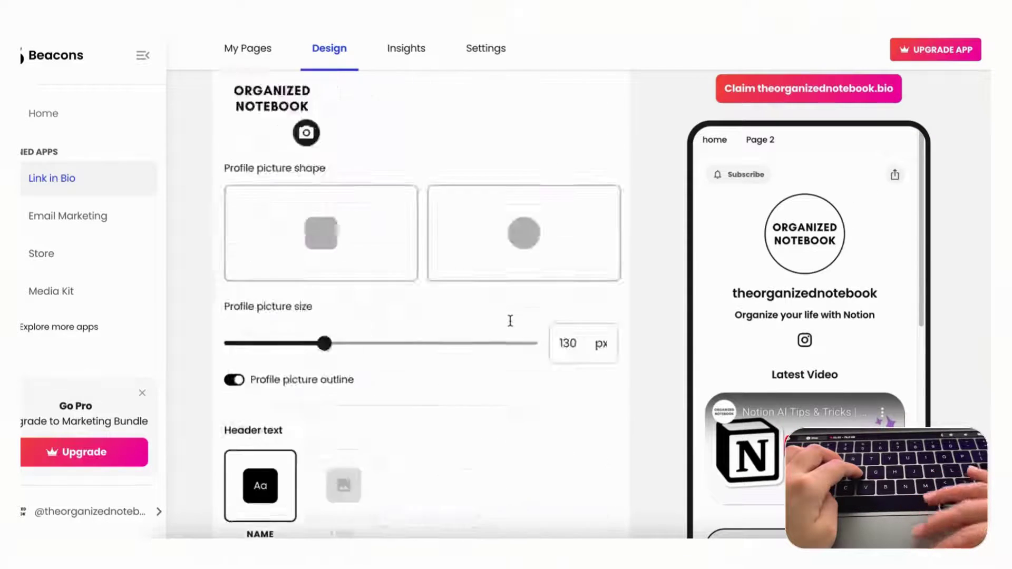
pyautogui.scroll(10, 511, 320)
pyautogui.scroll(-1, 748, 390)
pyautogui.scroll(-3, 678, 396)
pyautogui.scroll(-5, 642, 350)
pyautogui.scroll(5, 448, 200)
# Open My Pages and examine the list of blocks on the Home page.
pyautogui.click(255, 53)
pyautogui.scroll(-1, 466, 157)
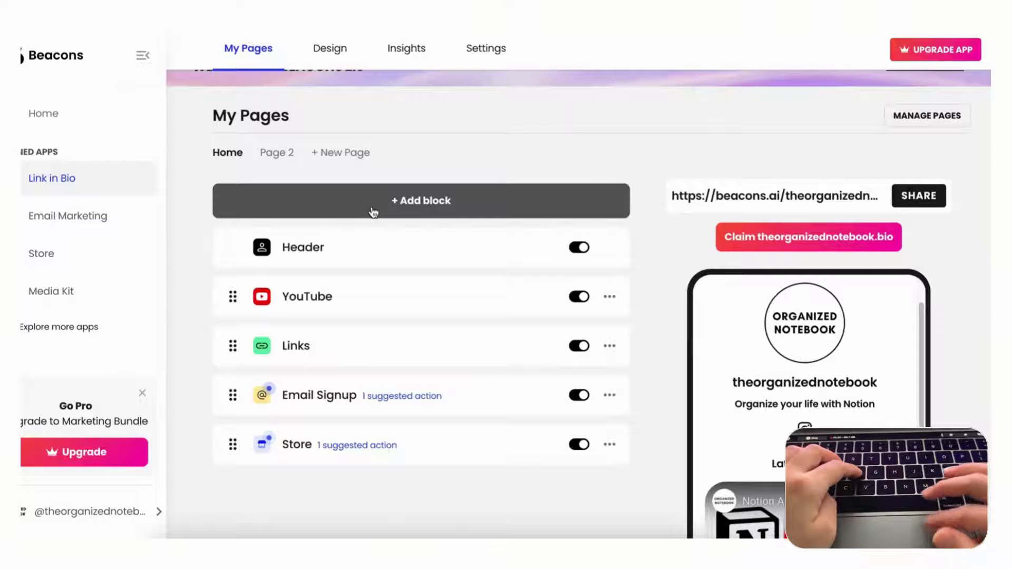
pyautogui.scroll(-1, 457, 307)
pyautogui.scroll(-1, 456, 307)
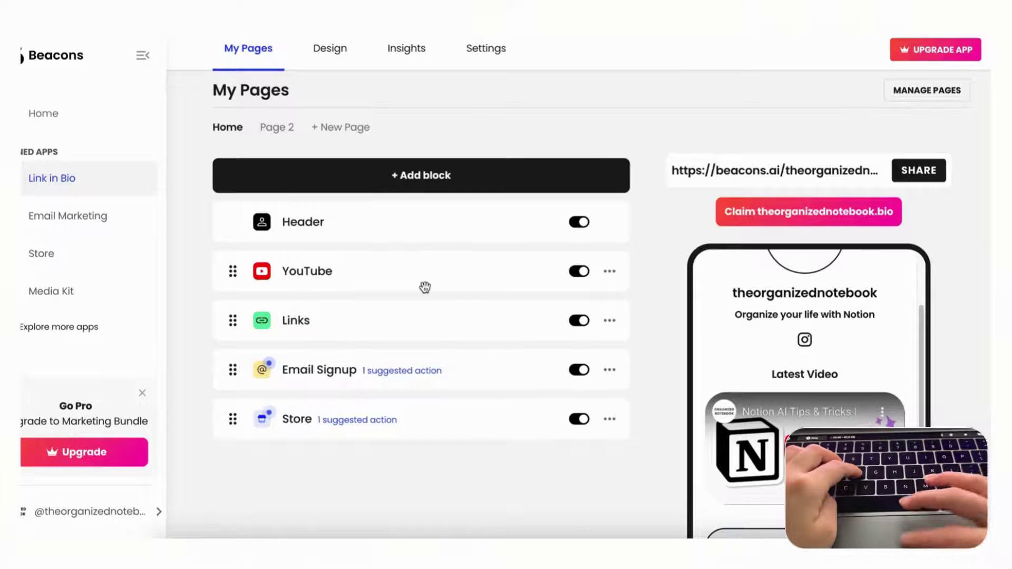
pyautogui.scroll(-5, 761, 340)
pyautogui.scroll(8, 761, 340)
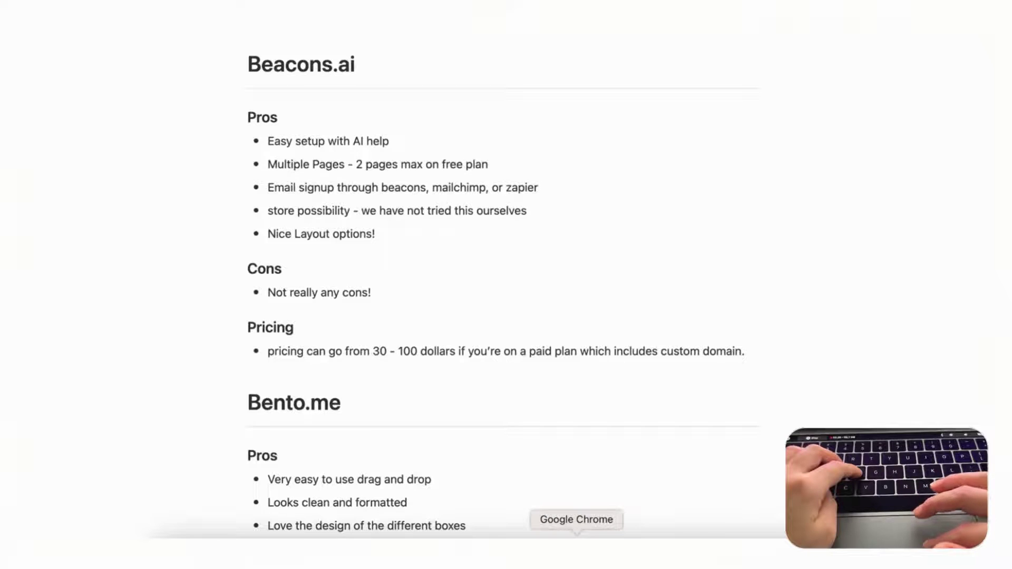
# Switch from the Beacons.ai notes to Chrome and check the Home page's blocks against the phone preview.
pyautogui.click(576, 551)
pyautogui.scroll(-10, 825, 269)
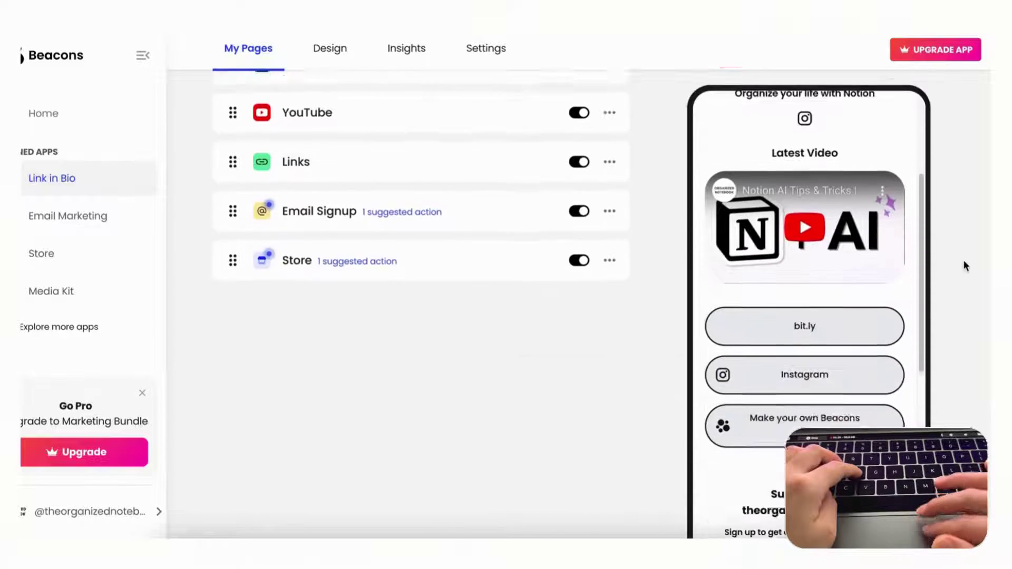
pyautogui.scroll(10, 842, 297)
pyautogui.scroll(5, 972, 276)
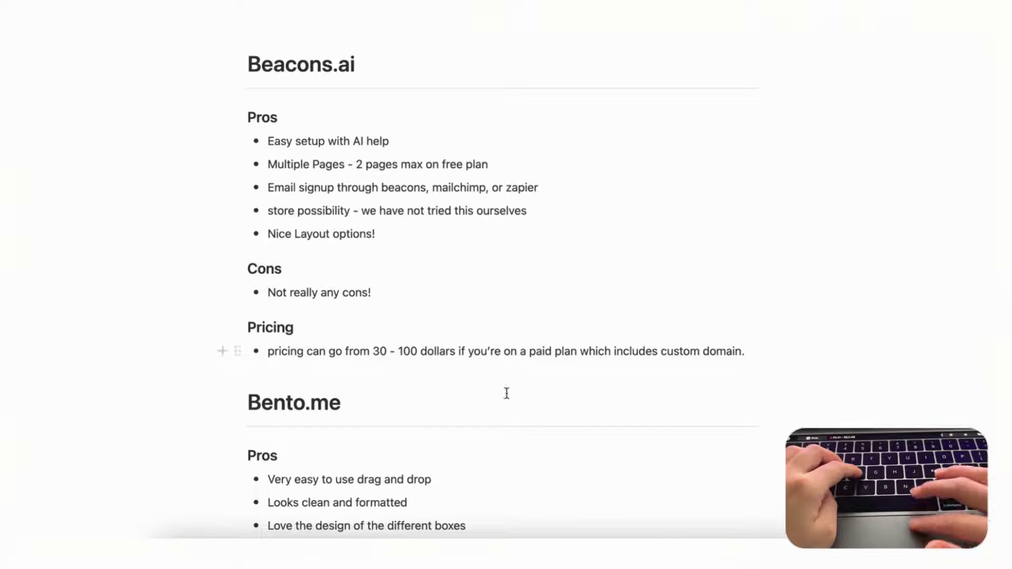
# Switch from the notes to Chrome and review what the Free plan includes on the Beacons pricing page.
pyautogui.click(576, 546)
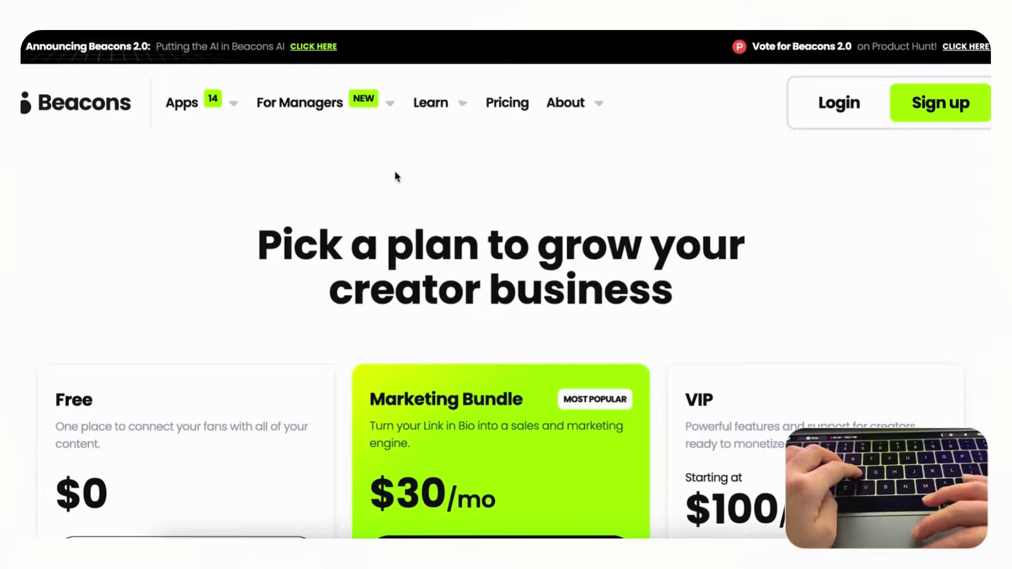
pyautogui.scroll(-1, 397, 177)
pyautogui.scroll(-5, 397, 177)
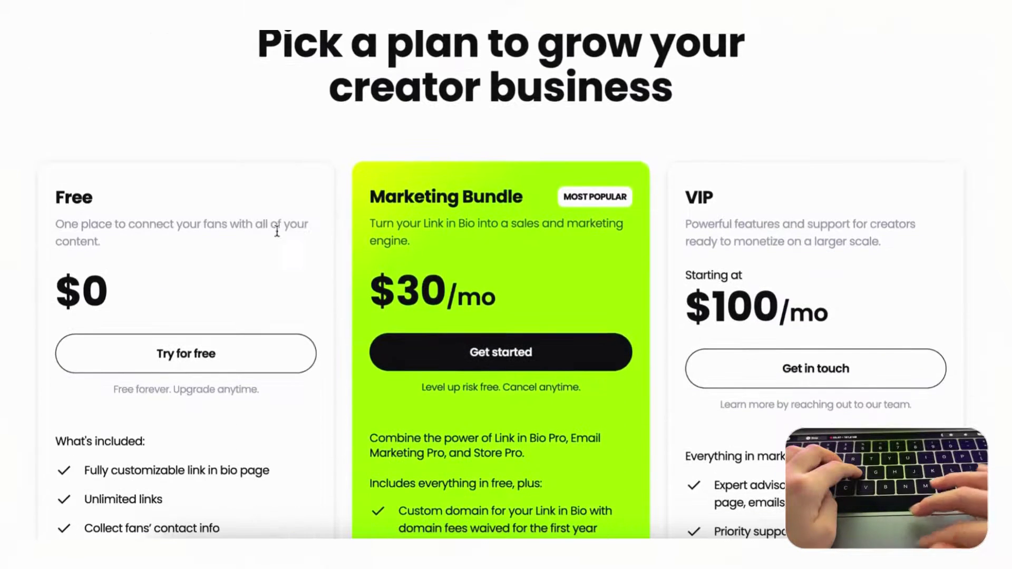
pyautogui.scroll(-3, 235, 248)
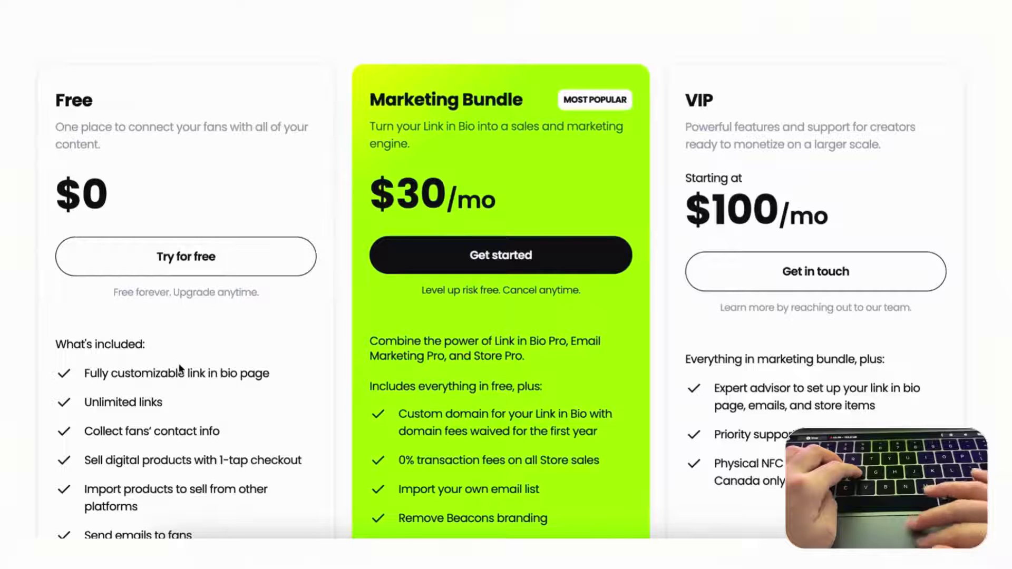
pyautogui.scroll(-3, 178, 372)
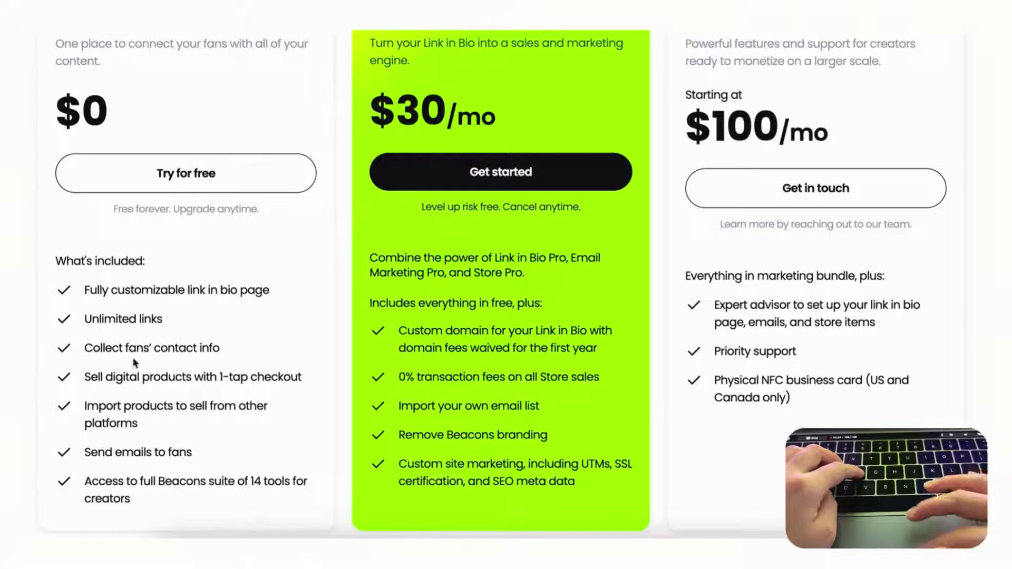
pyautogui.scroll(-1, 220, 363)
pyautogui.scroll(2, 196, 380)
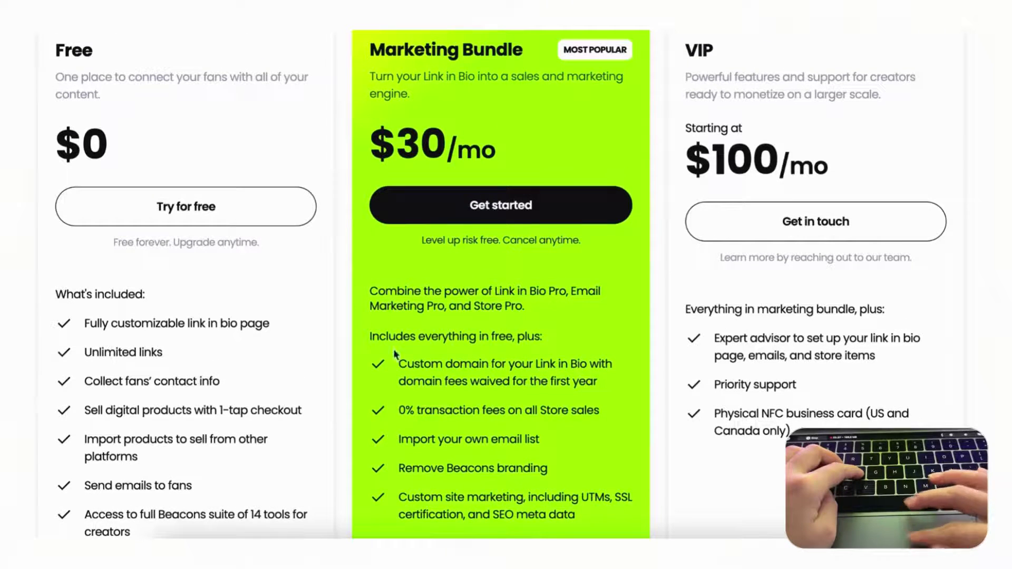
# Compare the prices and features of the Marketing Bundle and VIP plans on the Beacons pricing page.
pyautogui.scroll(-2, 462, 371)
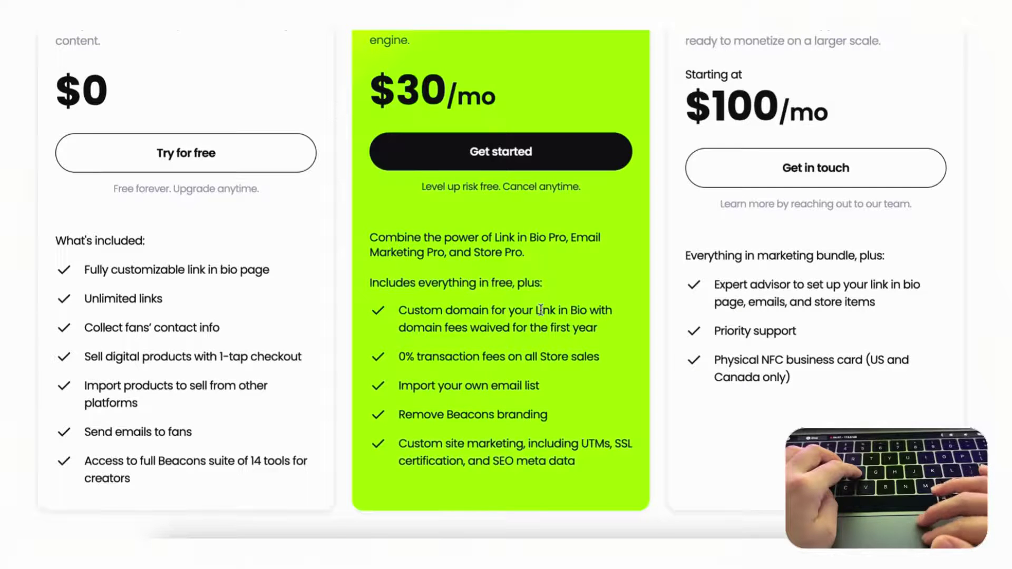
pyautogui.scroll(3, 501, 308)
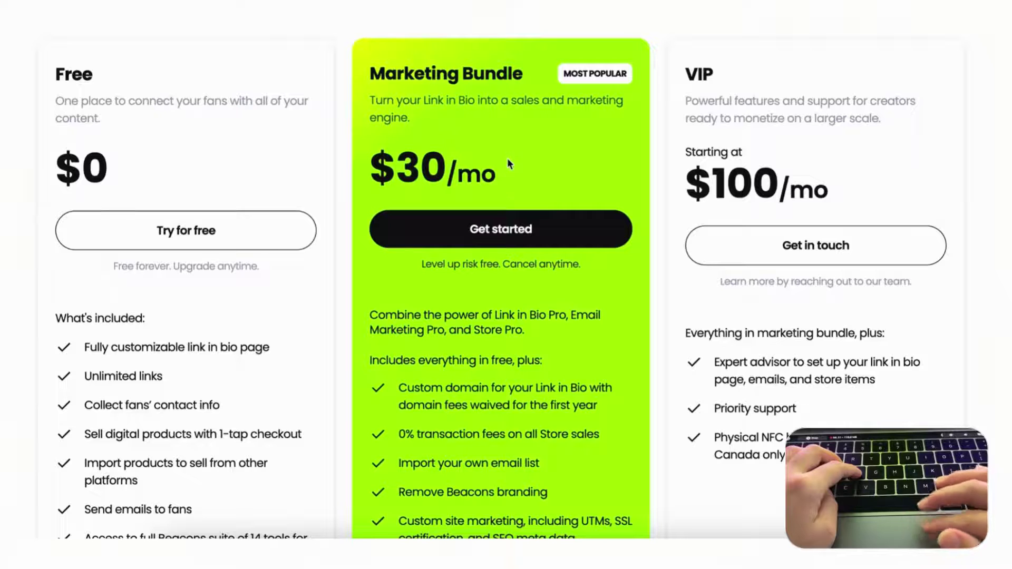
pyautogui.scroll(-1, 508, 160)
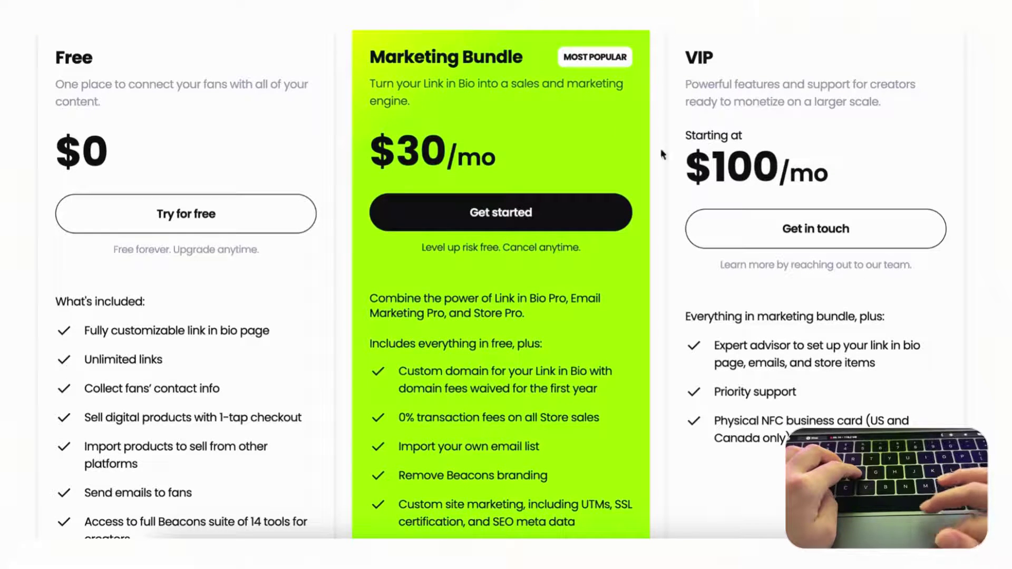
pyautogui.scroll(6, 612, 117)
pyautogui.scroll(-3, 613, 117)
pyautogui.scroll(-3, 615, 123)
pyautogui.scroll(-1, 430, 132)
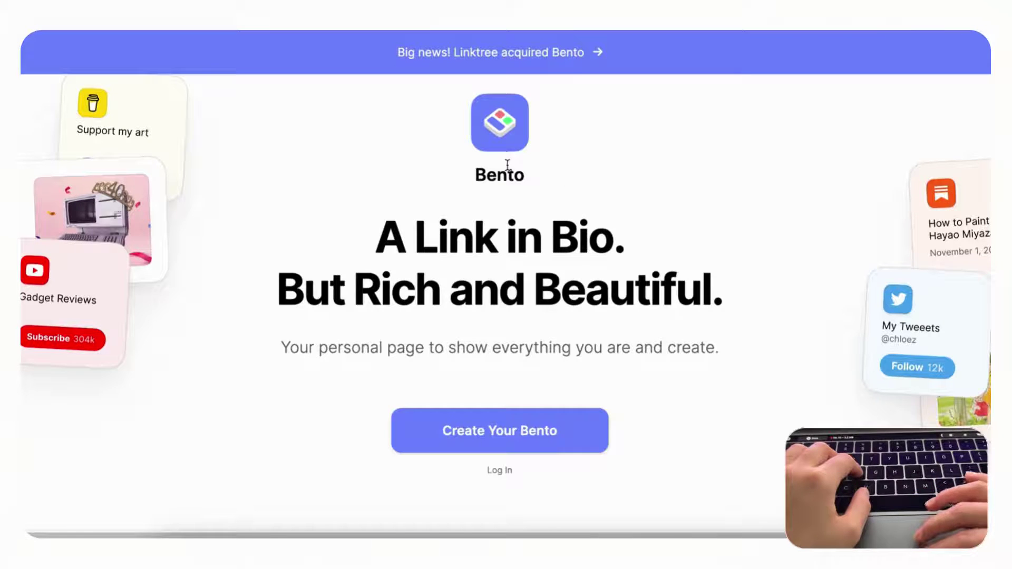
# Look through the Bento landing page, including its card-layout demo and the showcase of inspiring creatives.
pyautogui.scroll(-1, 508, 165)
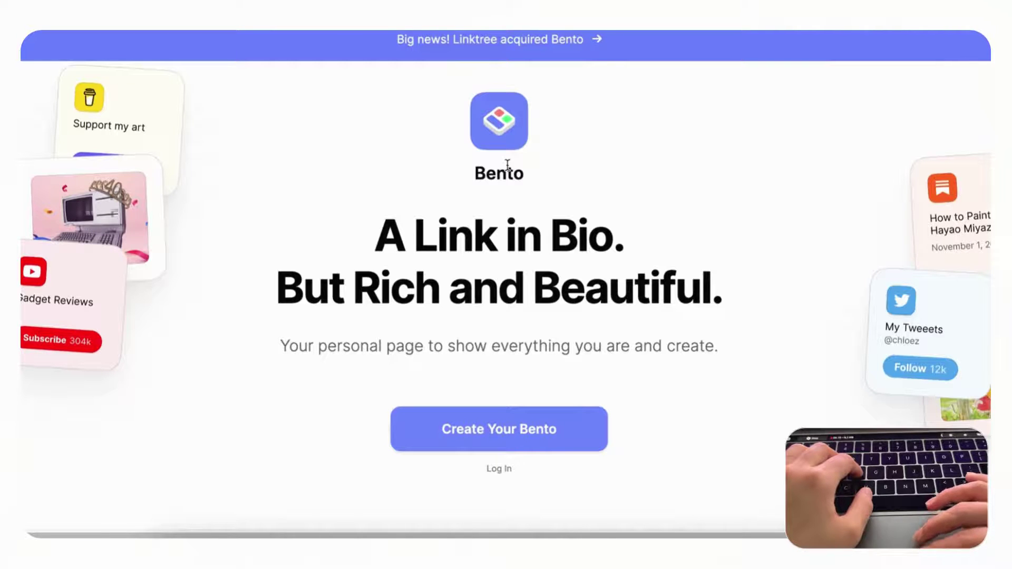
pyautogui.scroll(-2, 507, 163)
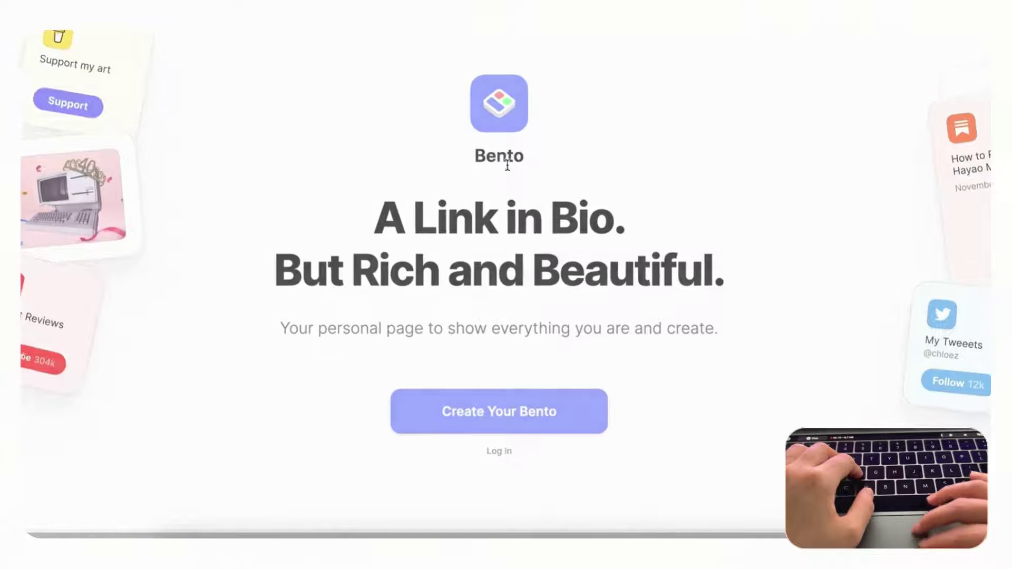
pyautogui.scroll(-5, 525, 230)
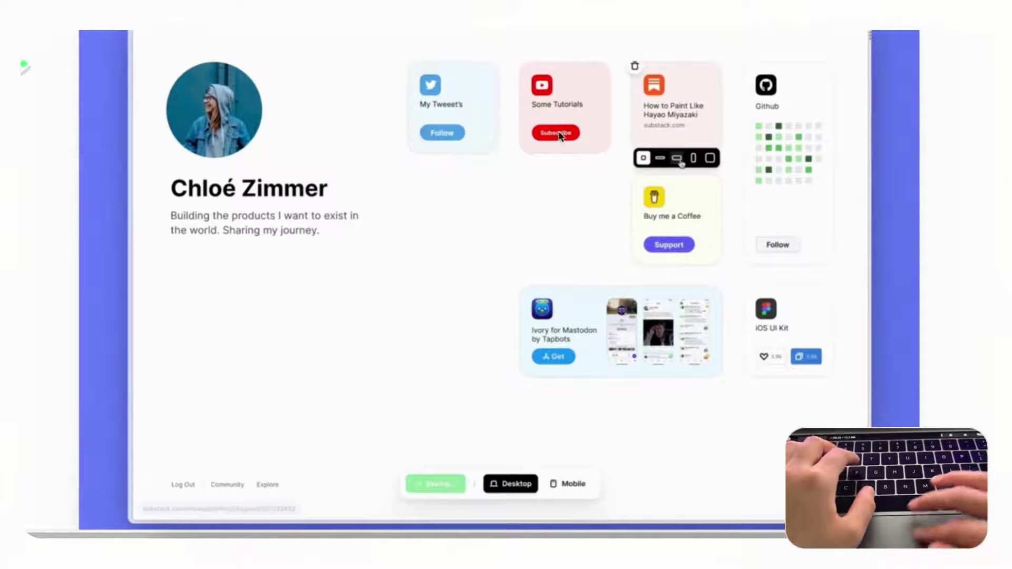
pyautogui.click(677, 158)
pyautogui.moveTo(702, 233); pyautogui.dragTo(458, 224)
pyautogui.write('New Workplace 💻')
pyautogui.click(490, 380)
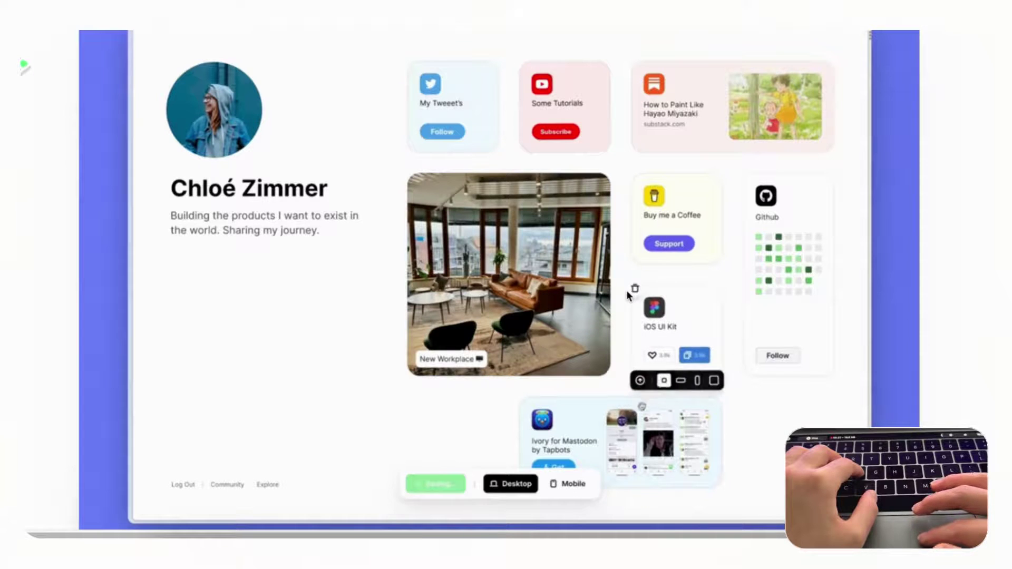
pyautogui.click(436, 484)
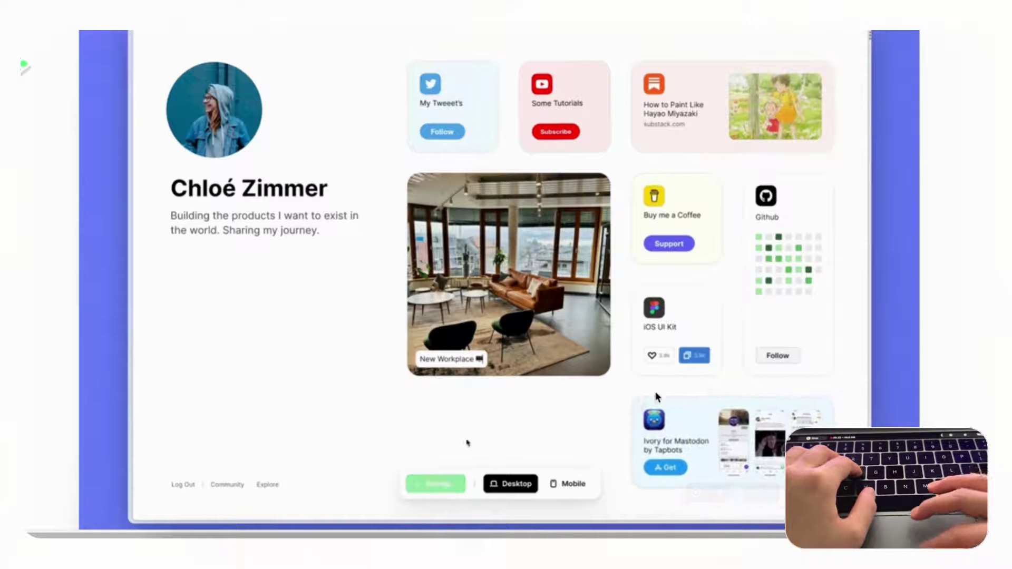
pyautogui.scroll(-10, 661, 387)
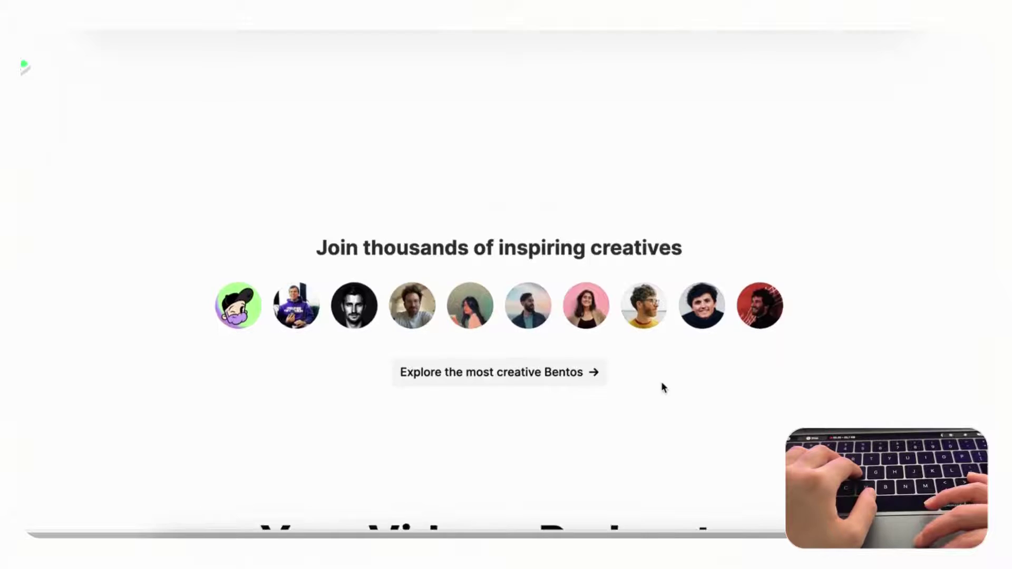
pyautogui.scroll(9, 663, 387)
pyautogui.scroll(3, 580, 299)
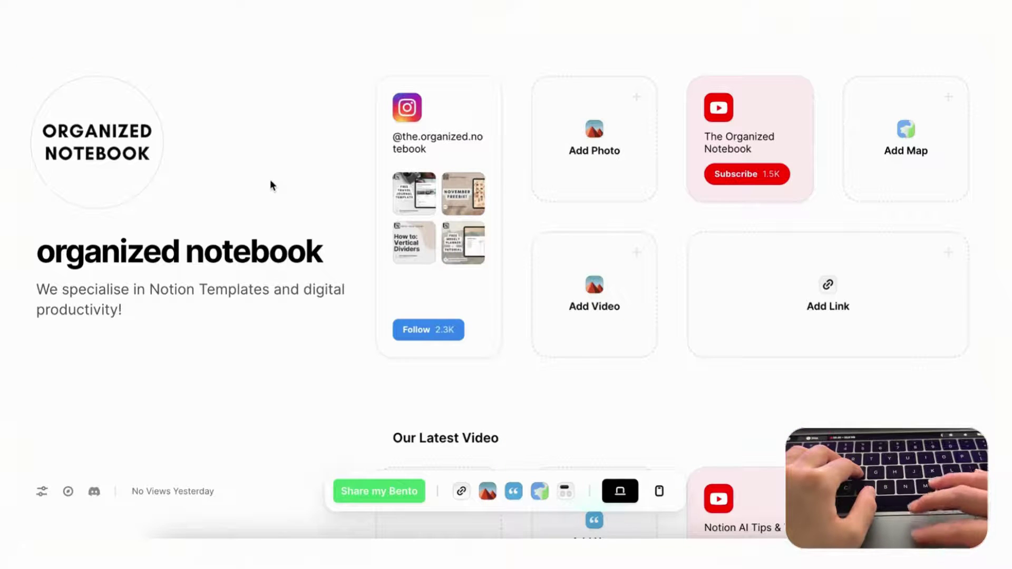
# Try different sizes on The Organized Notebook YouTube card, set it to large square, and place it beside the Instagram card.
pyautogui.moveTo(680, 132)
pyautogui.click(727, 208)
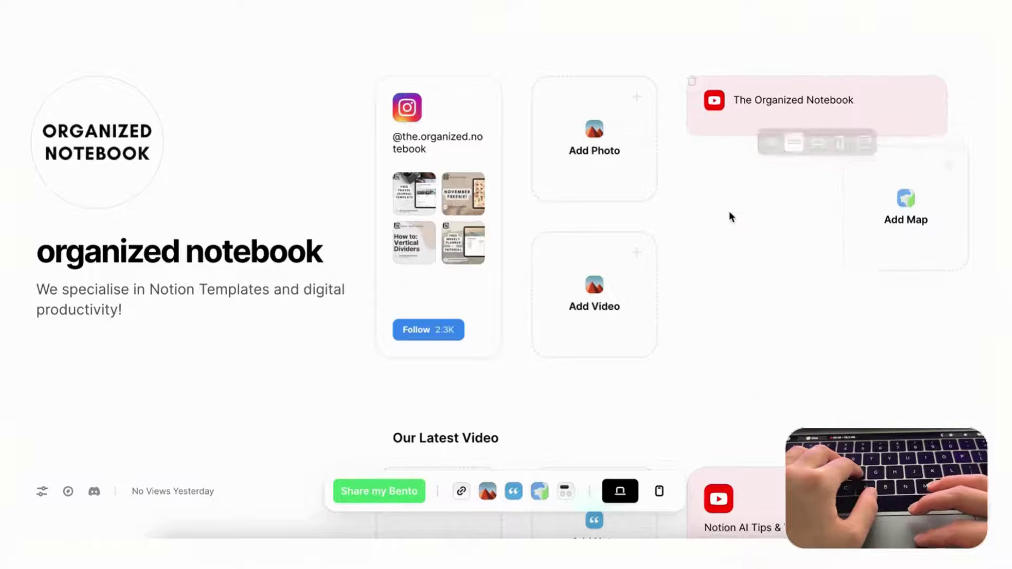
pyautogui.click(828, 138)
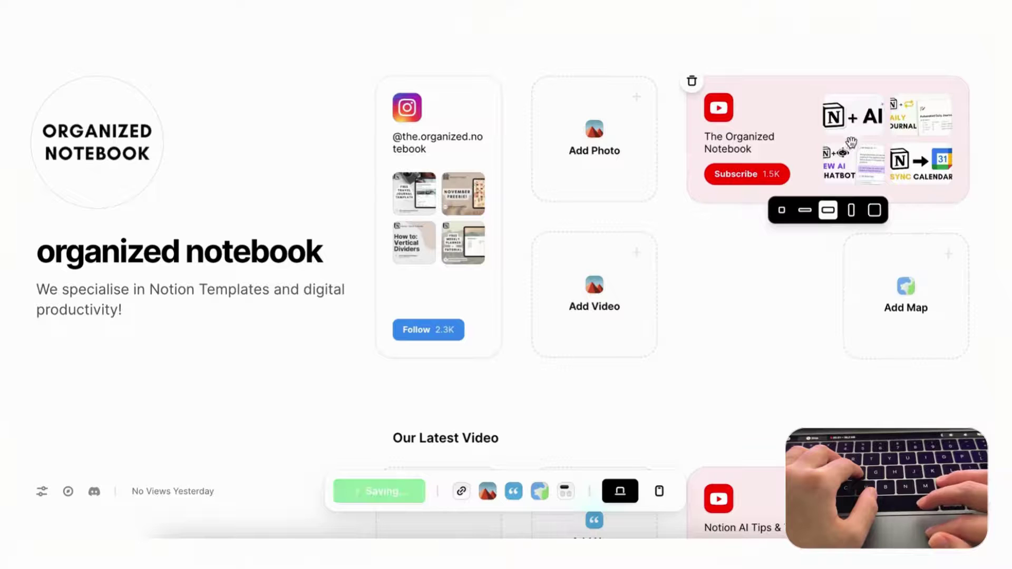
pyautogui.click(853, 212)
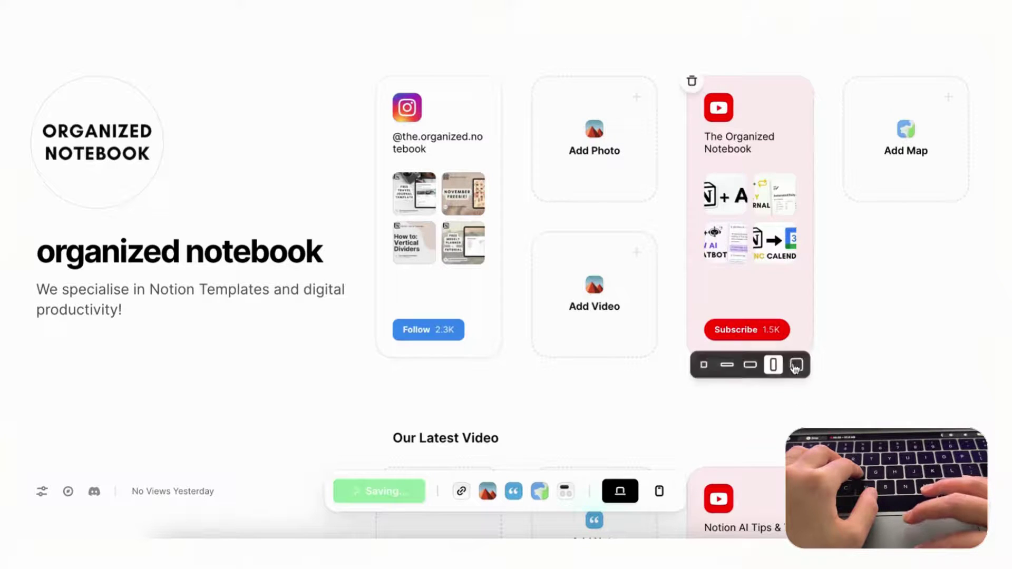
pyautogui.click(795, 367)
pyautogui.moveTo(824, 95); pyautogui.dragTo(549, 181)
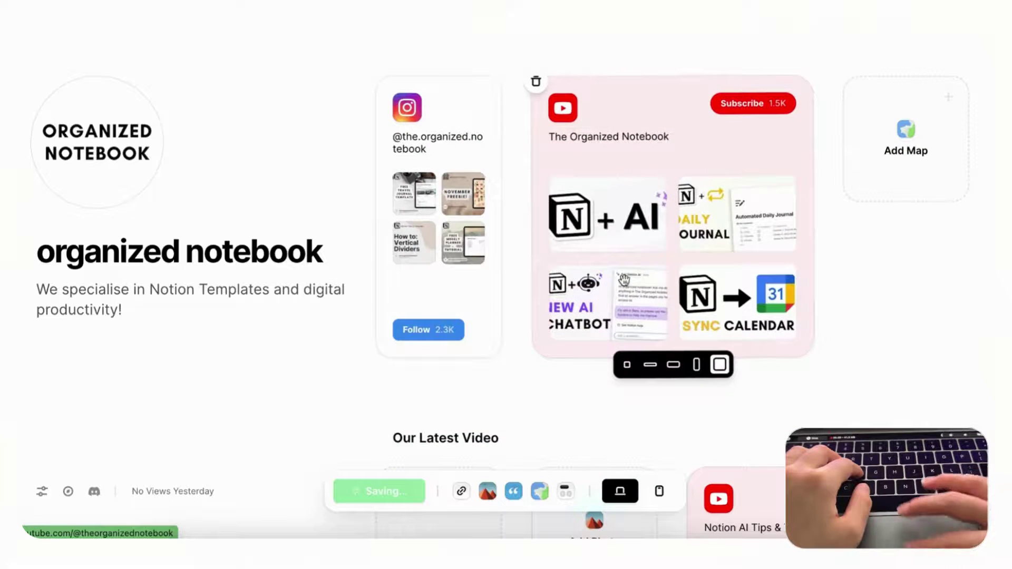
# Check the cards further down the Bento page, narrow the browser window, and examine how the cards rearrange in the mobile-width layout.
pyautogui.scroll(-10, 732, 348)
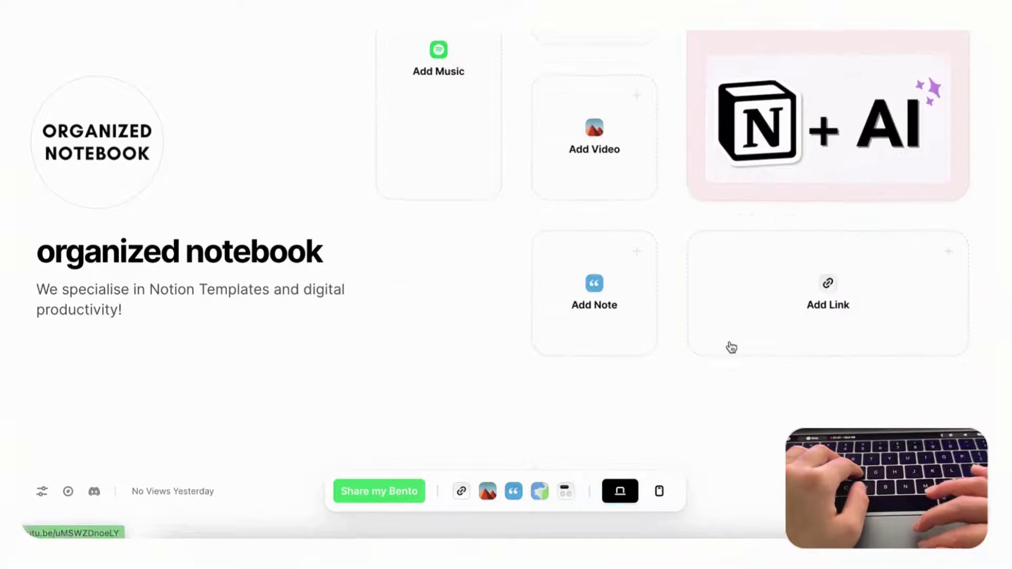
pyautogui.scroll(10, 731, 347)
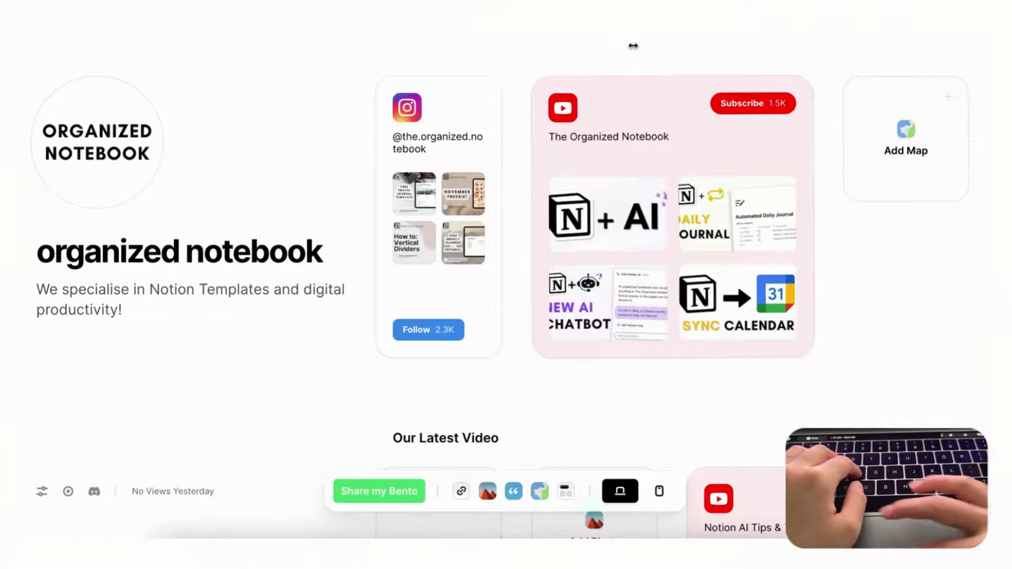
pyautogui.hotkey('ctrl', 'alt', 'Left')
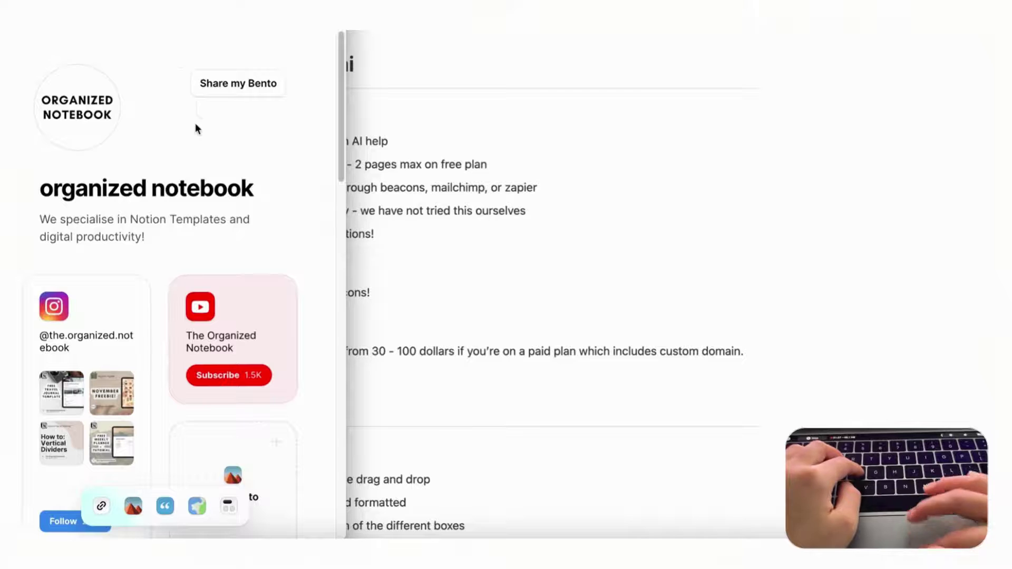
pyautogui.scroll(-1, 237, 213)
pyautogui.scroll(1, 236, 213)
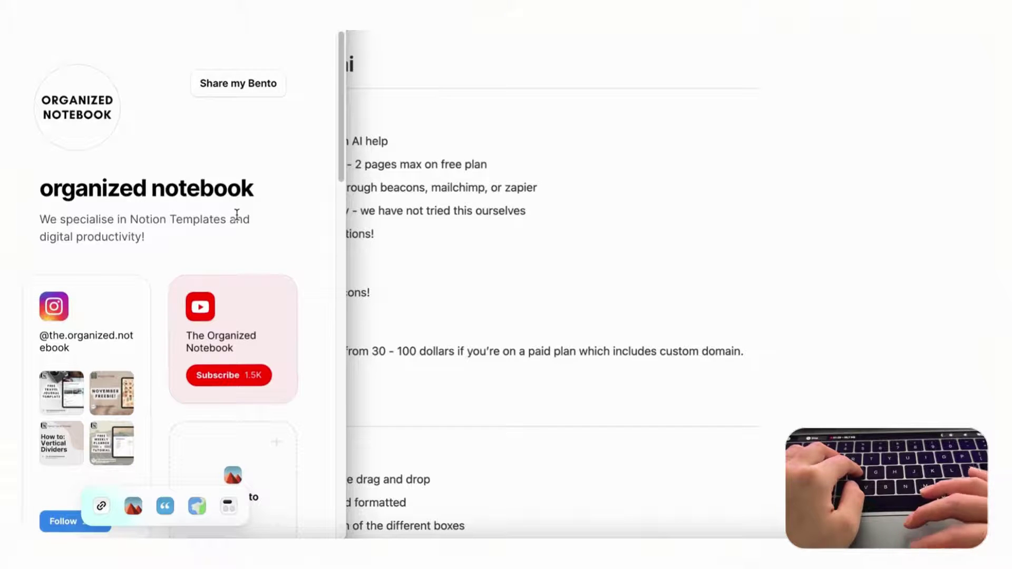
pyautogui.scroll(-5, 237, 213)
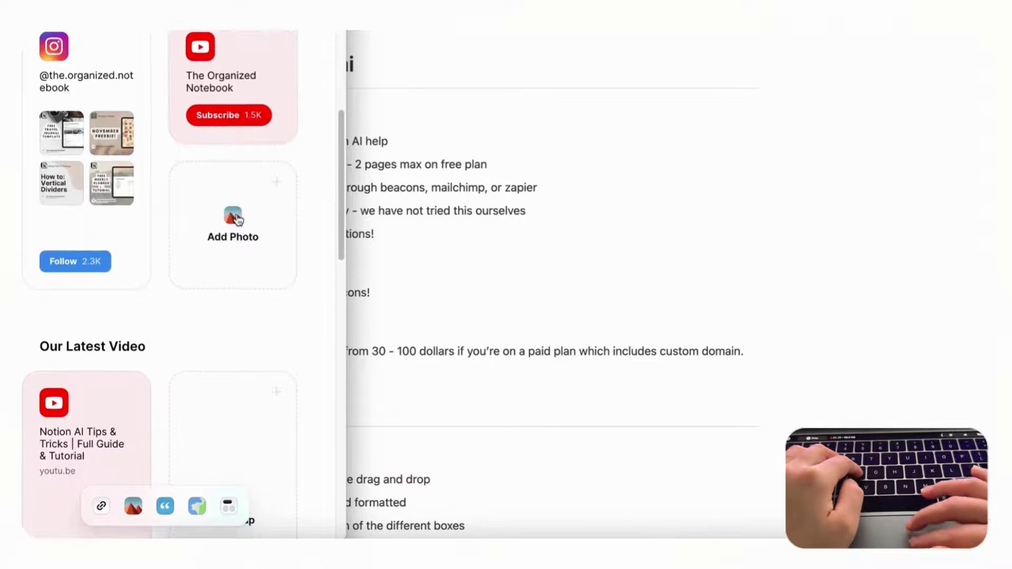
pyautogui.scroll(5, 237, 218)
pyautogui.scroll(-9, 255, 283)
pyautogui.scroll(1, 257, 288)
pyautogui.scroll(-8, 257, 287)
pyautogui.scroll(6, 257, 288)
pyautogui.scroll(2, 204, 306)
pyautogui.scroll(6, 176, 208)
pyautogui.moveTo(203, 315)
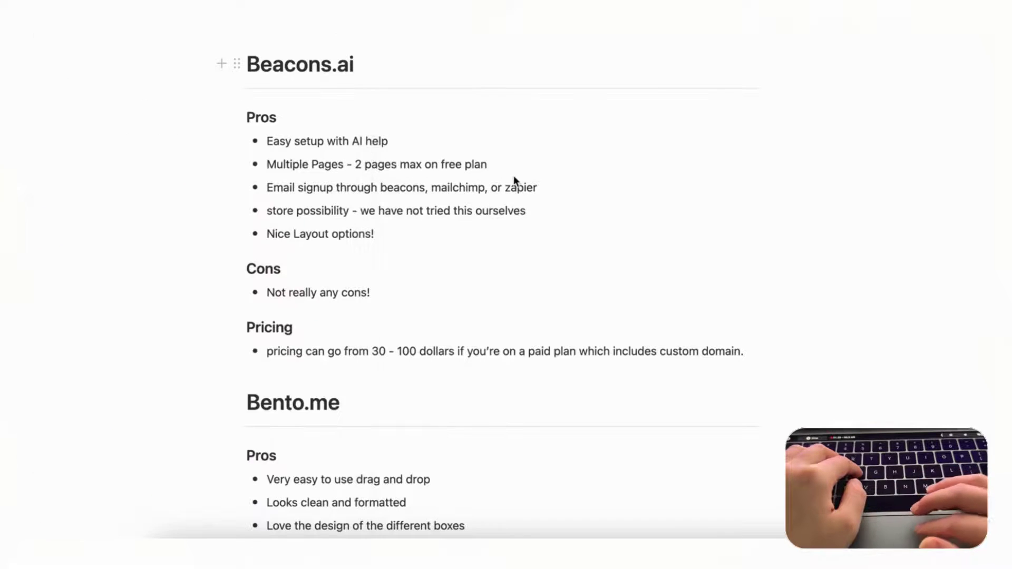
# Read the Bento.me pros, cons and pricing in the notes, and switch to Chrome to look over the Bento page again.
pyautogui.scroll(-7, 515, 181)
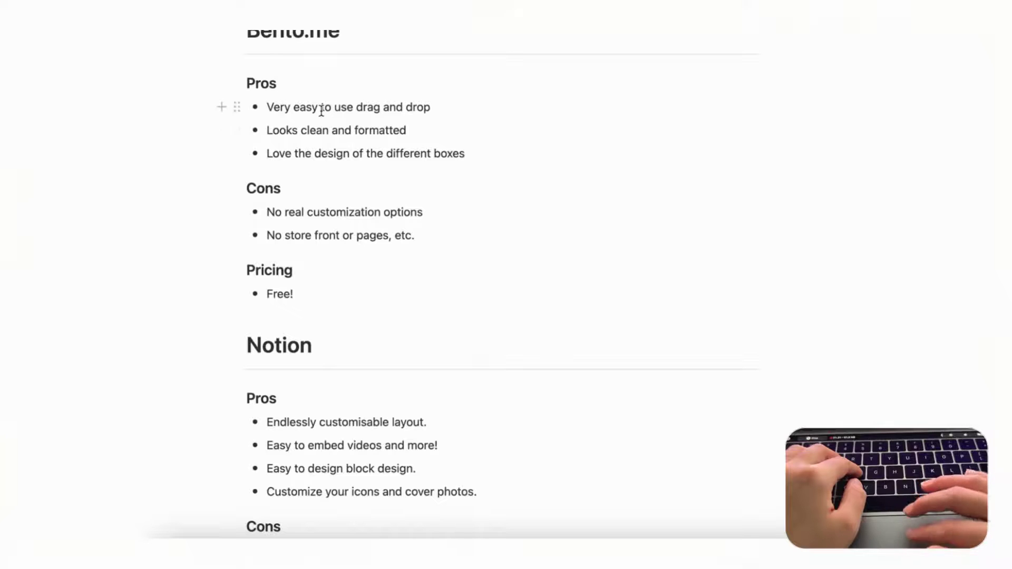
pyautogui.scroll(2, 322, 107)
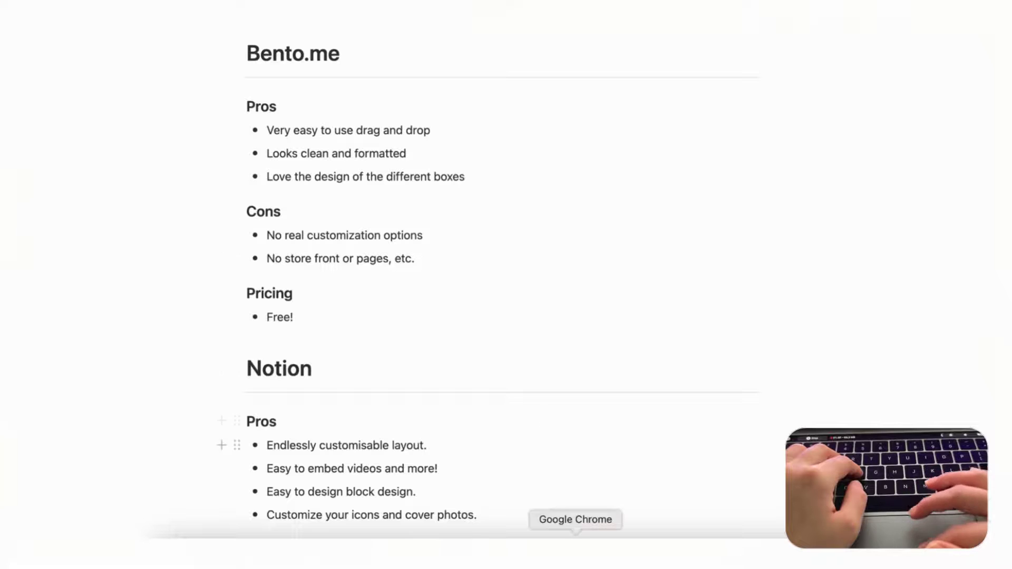
pyautogui.click(575, 549)
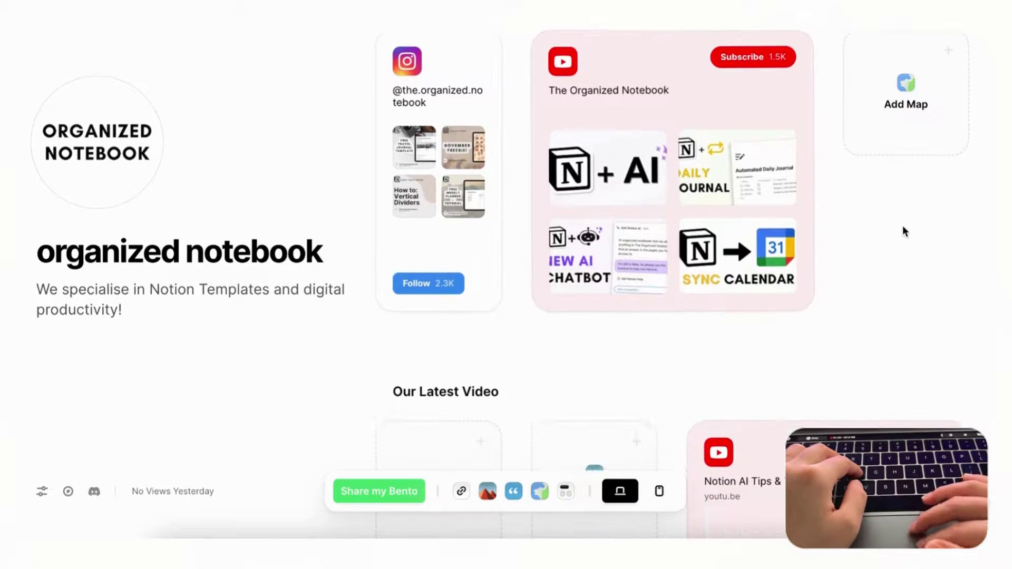
pyautogui.scroll(-10, 902, 226)
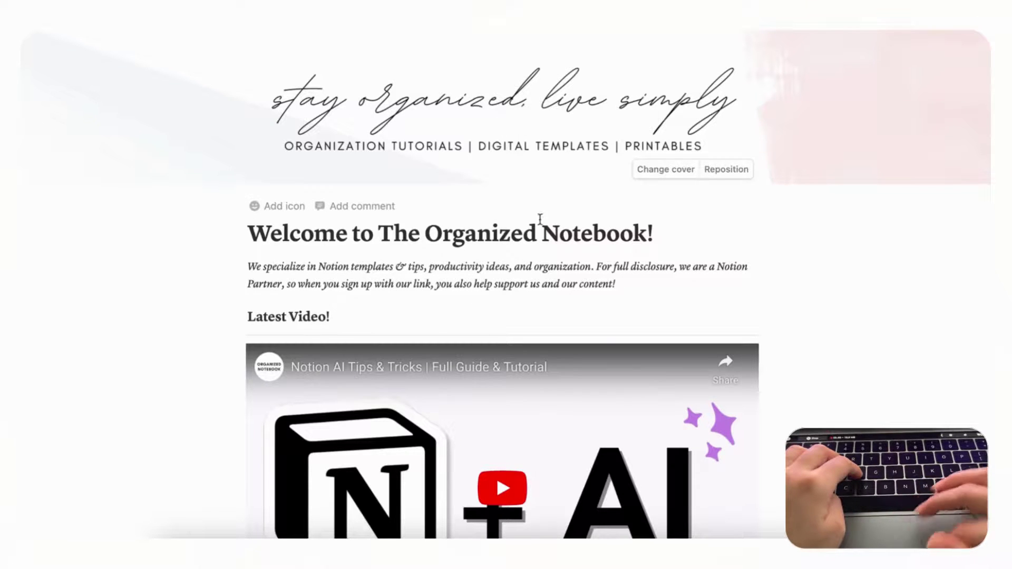
# Examine the Notion link-in-bio page, covering its embedded latest video, workshop sign-ups, link callouts, social links and contact section.
pyautogui.scroll(-3, 670, 255)
pyautogui.scroll(-3, 670, 255)
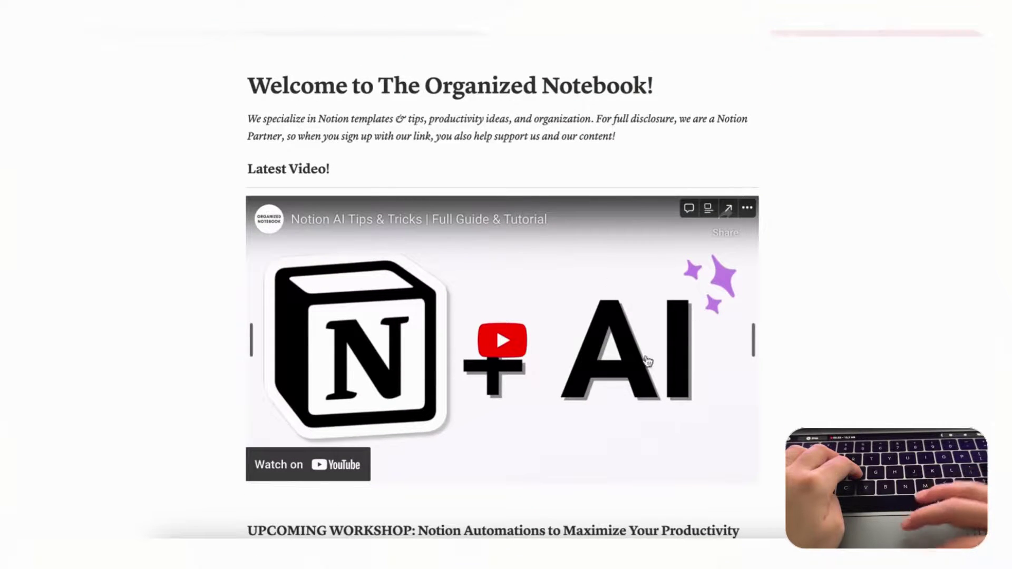
pyautogui.scroll(-10, 787, 269)
pyautogui.scroll(-1, 788, 269)
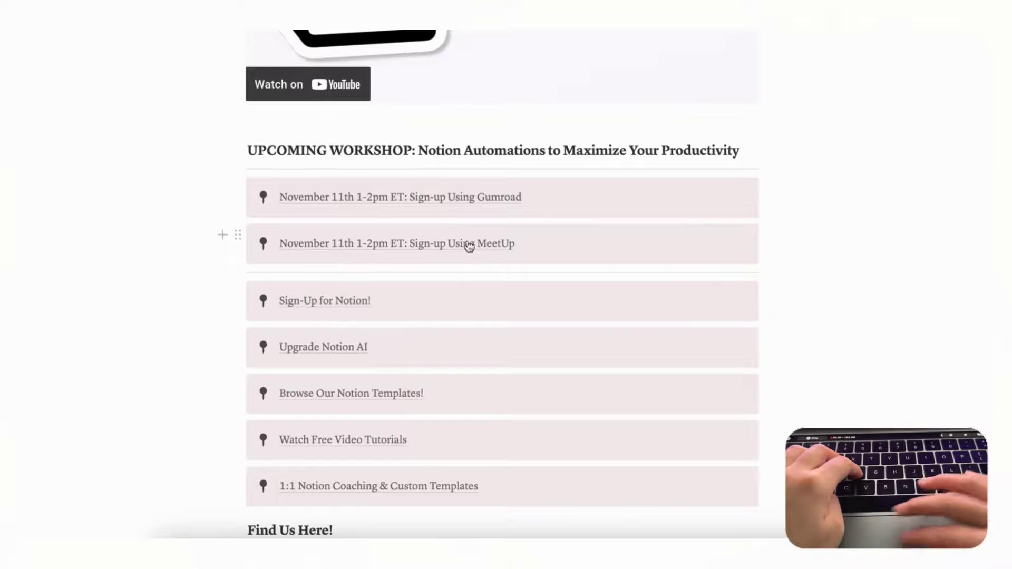
pyautogui.scroll(-20, 316, 249)
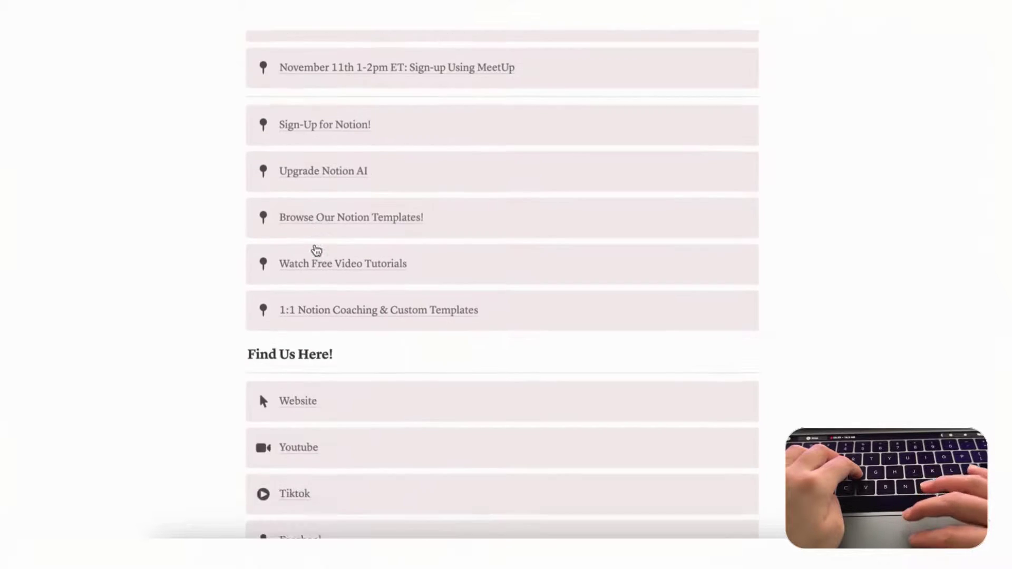
pyautogui.scroll(3, 263, 150)
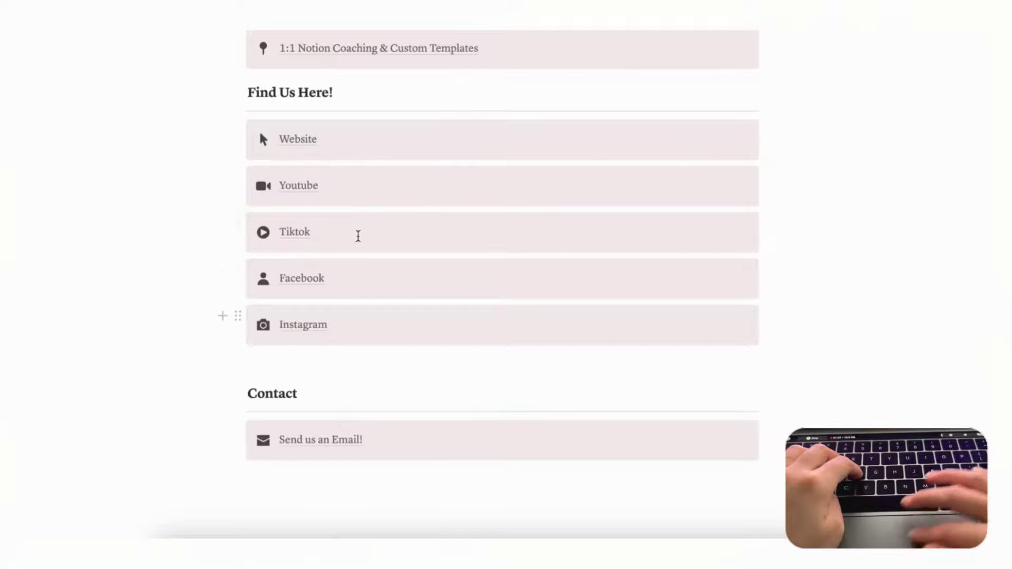
pyautogui.scroll(1, 386, 291)
pyautogui.scroll(-3, 348, 409)
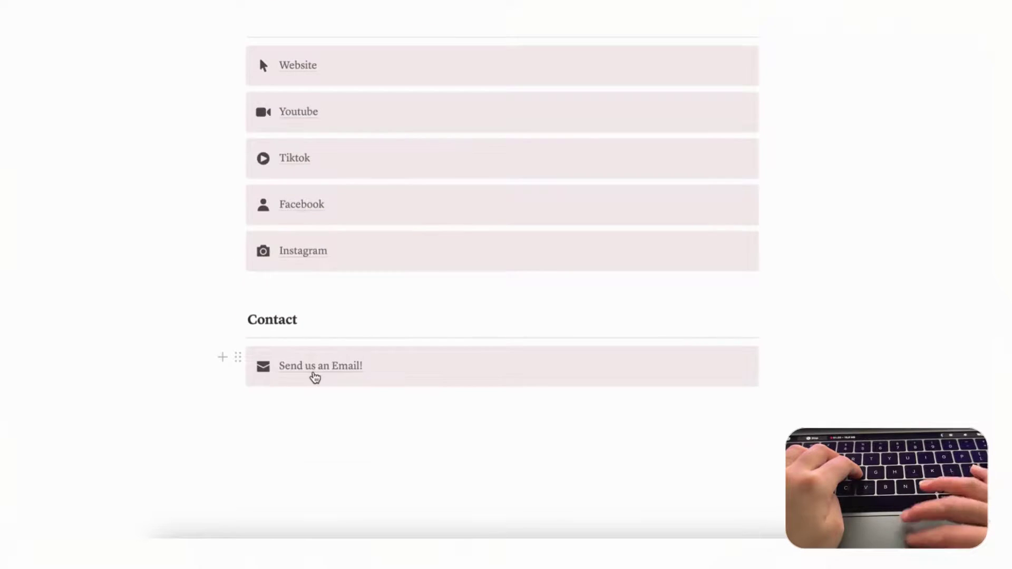
pyautogui.scroll(10, 315, 375)
pyautogui.scroll(5, 313, 373)
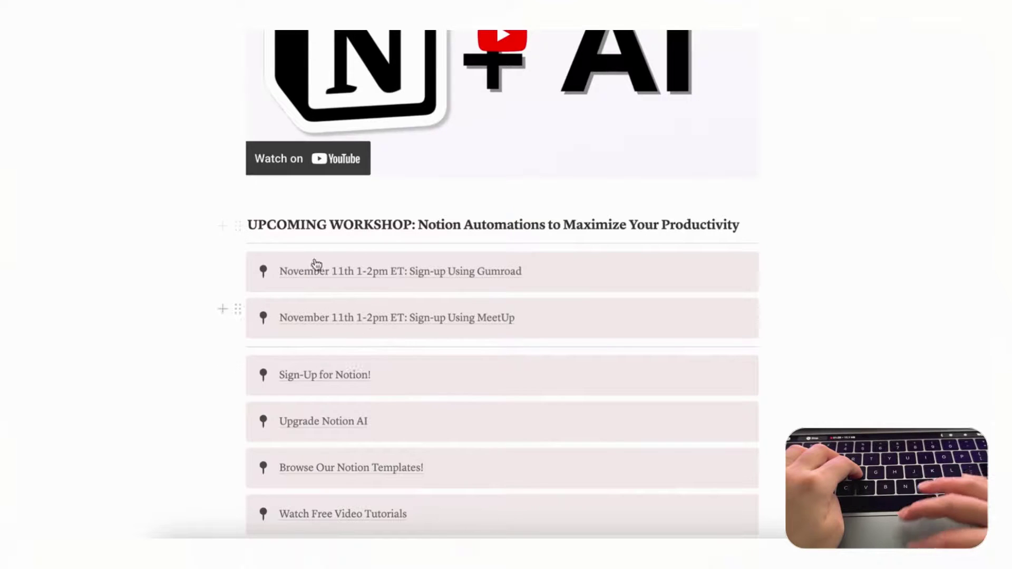
pyautogui.scroll(-1, 379, 274)
pyautogui.scroll(-6, 327, 221)
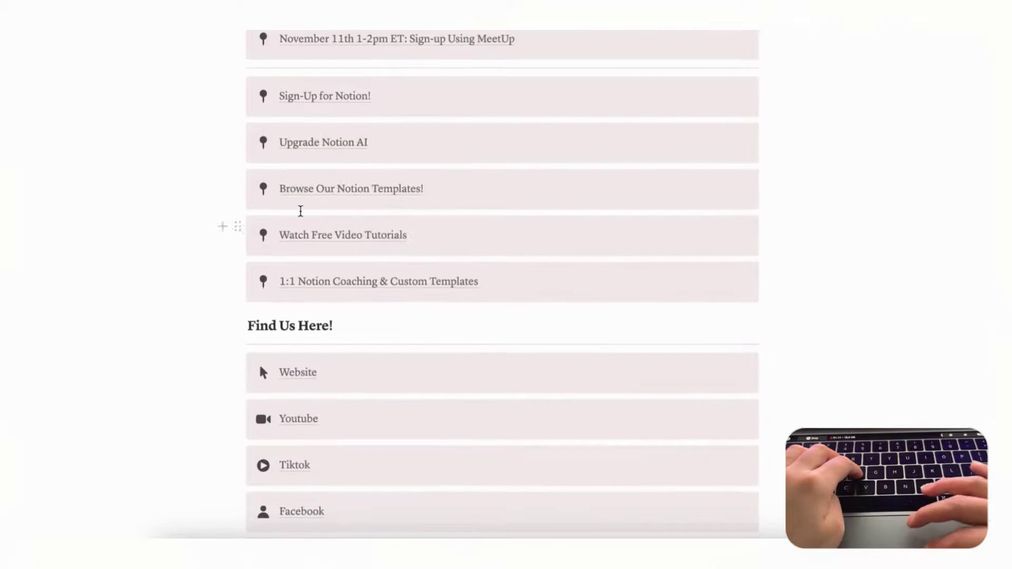
# View the built-in and custom icon options for the "Browse Our Notion Templates!" callout, leaving its icon as it is.
pyautogui.click(263, 190)
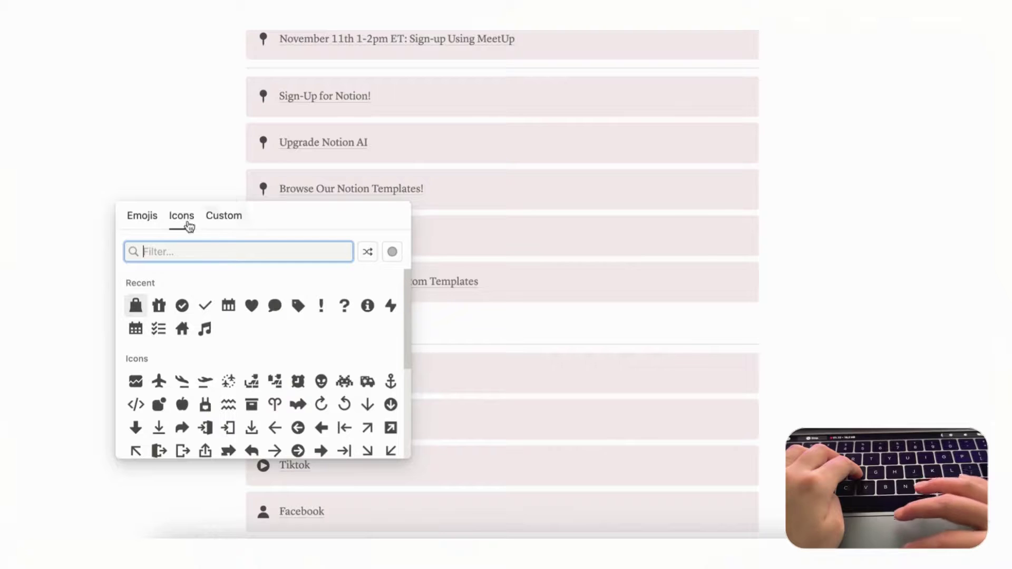
pyautogui.click(222, 223)
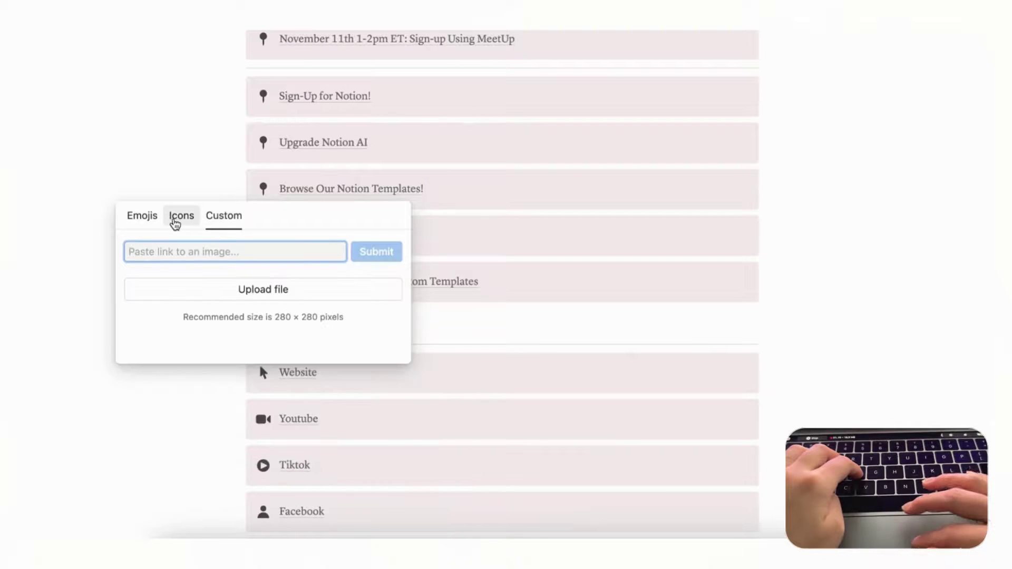
pyautogui.click(177, 223)
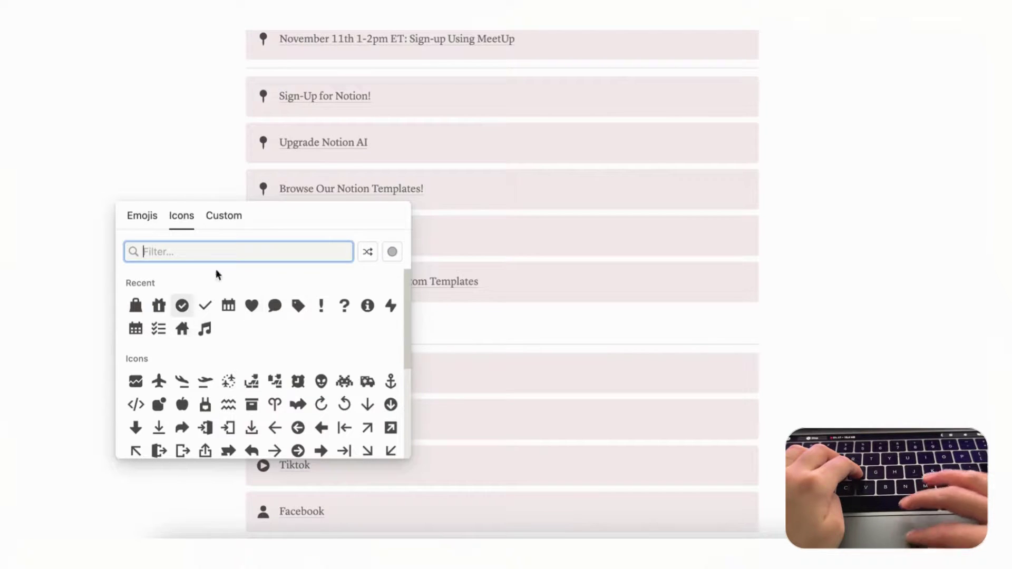
pyautogui.click(190, 163)
# View the text and background color options for the "Sign-Up for Notion!" callout without choosing one, and return to the page's cover.
pyautogui.scroll(1, 253, 153)
pyautogui.click(239, 112)
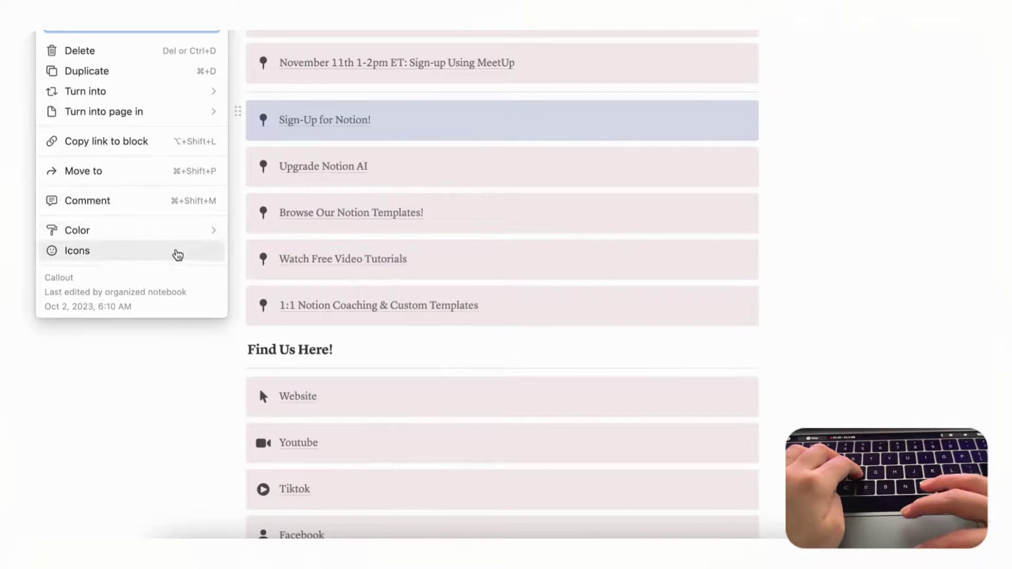
pyautogui.moveTo(181, 229)
pyautogui.scroll(-4, 305, 298)
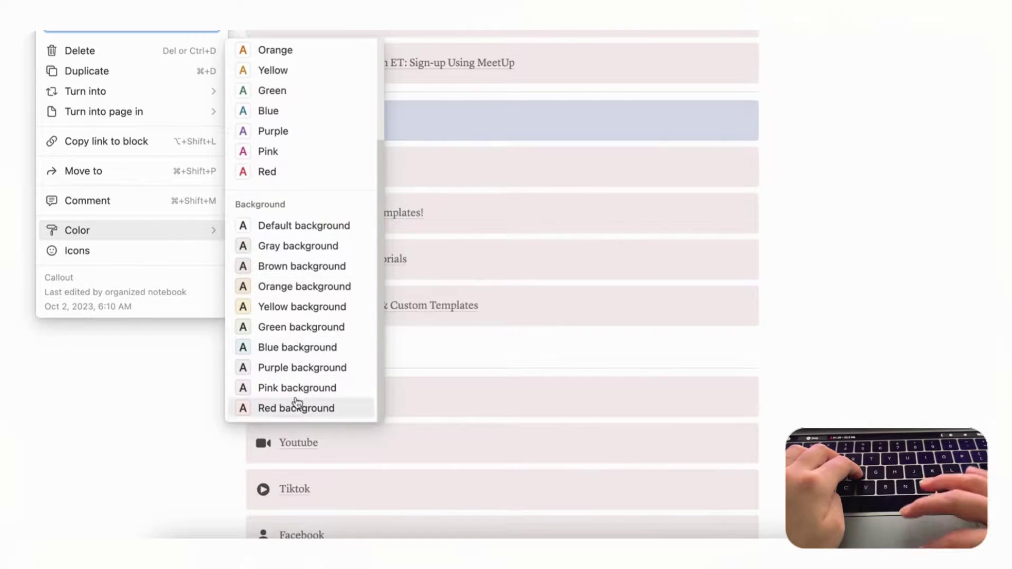
pyautogui.scroll(4, 300, 259)
pyautogui.click(815, 139)
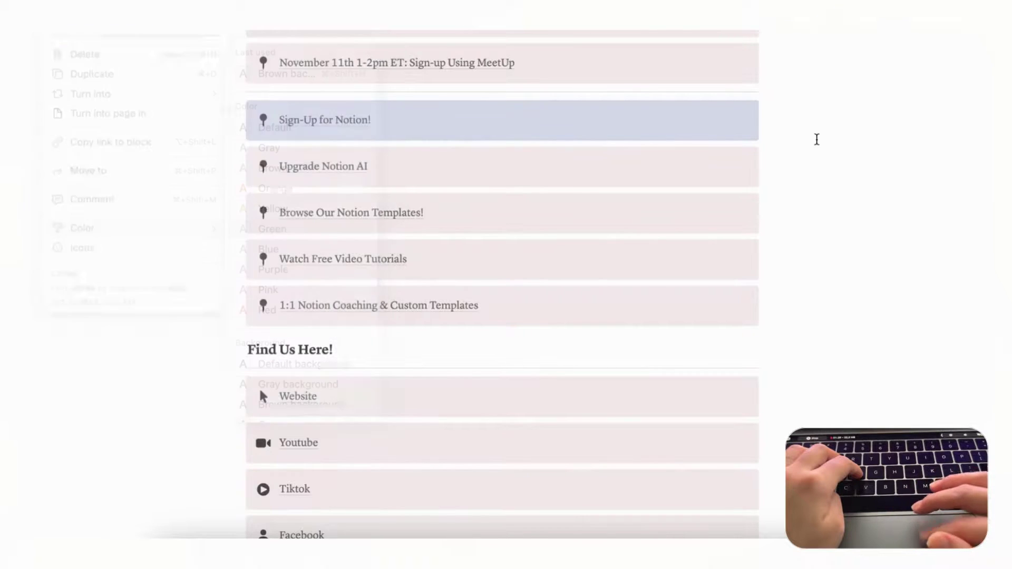
pyautogui.scroll(4, 838, 133)
pyautogui.scroll(10, 837, 134)
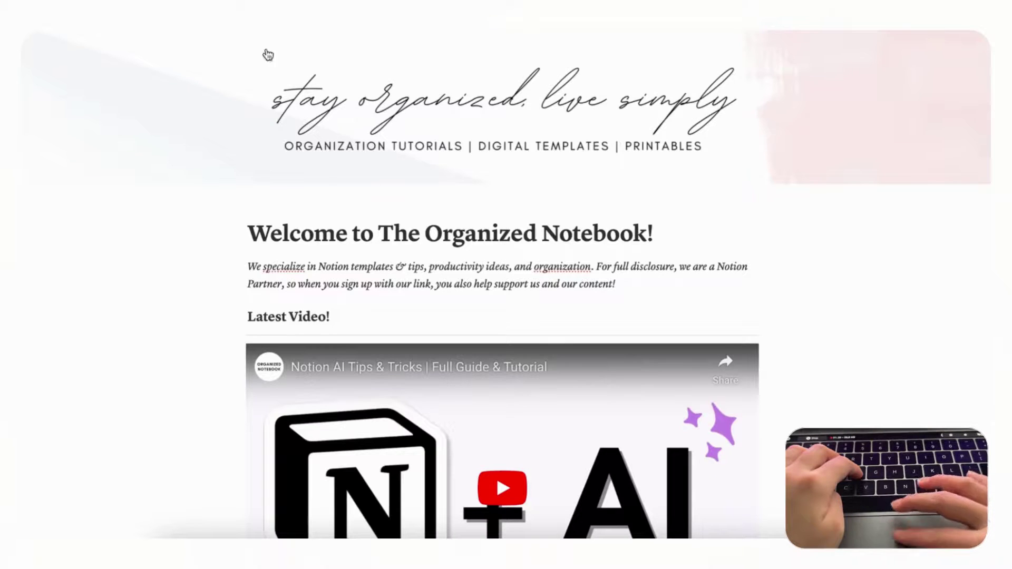
# Look over the page's video and link callouts, and view its font style, small text and full width options without changing them.
pyautogui.scroll(-5, 430, 233)
pyautogui.scroll(-5, 430, 234)
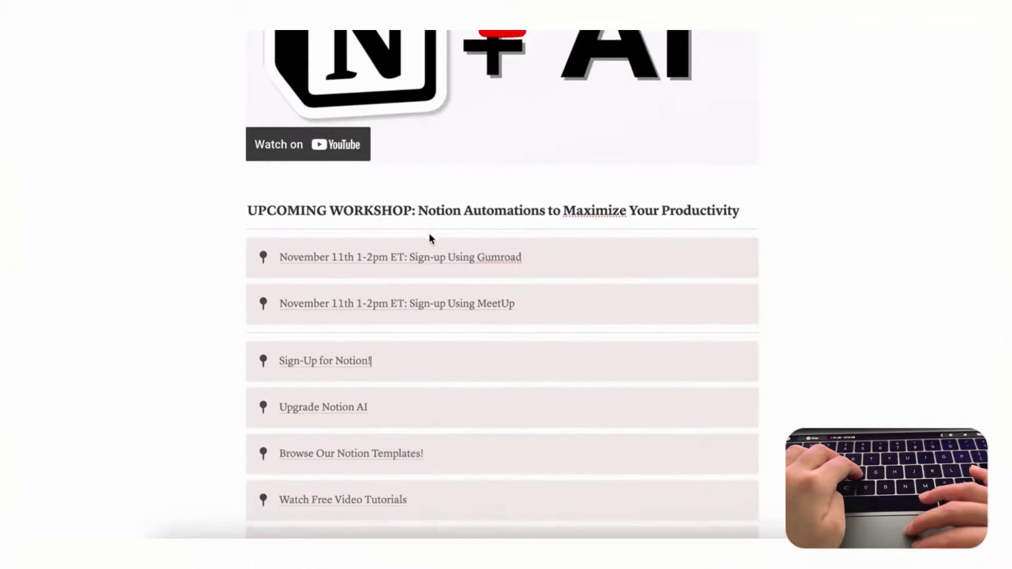
pyautogui.scroll(8, 511, 177)
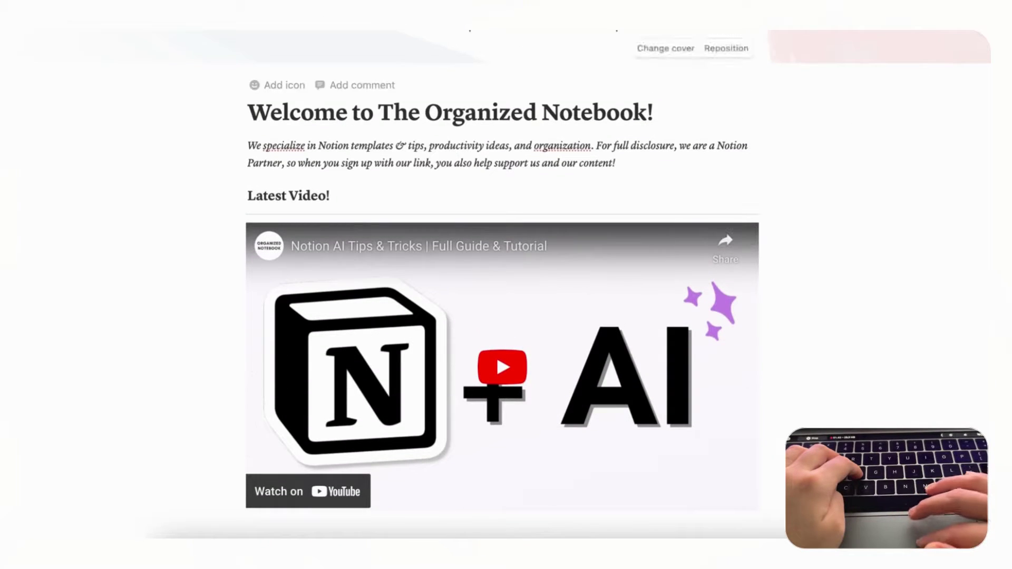
pyautogui.click(986, 16)
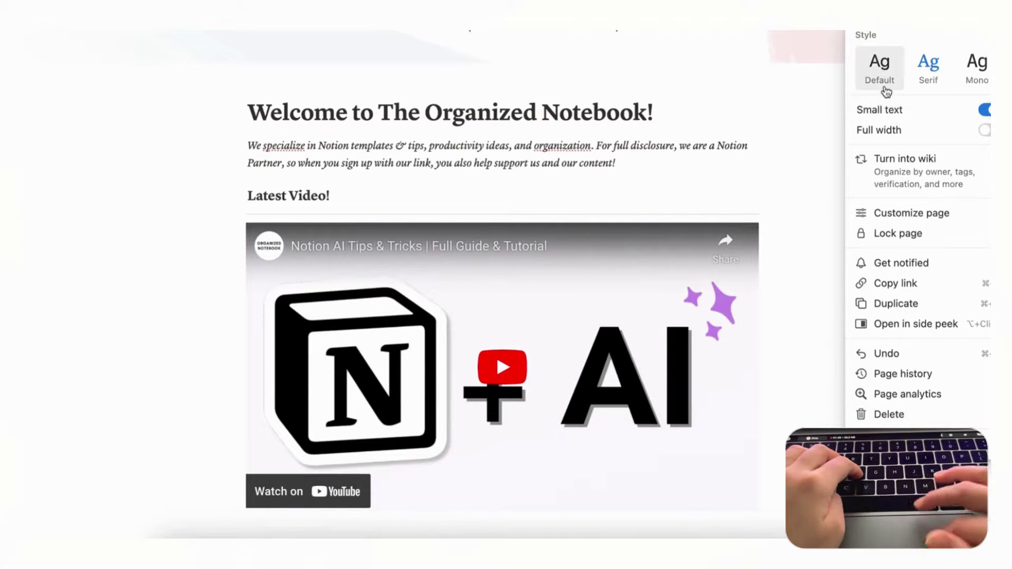
pyautogui.click(460, 64)
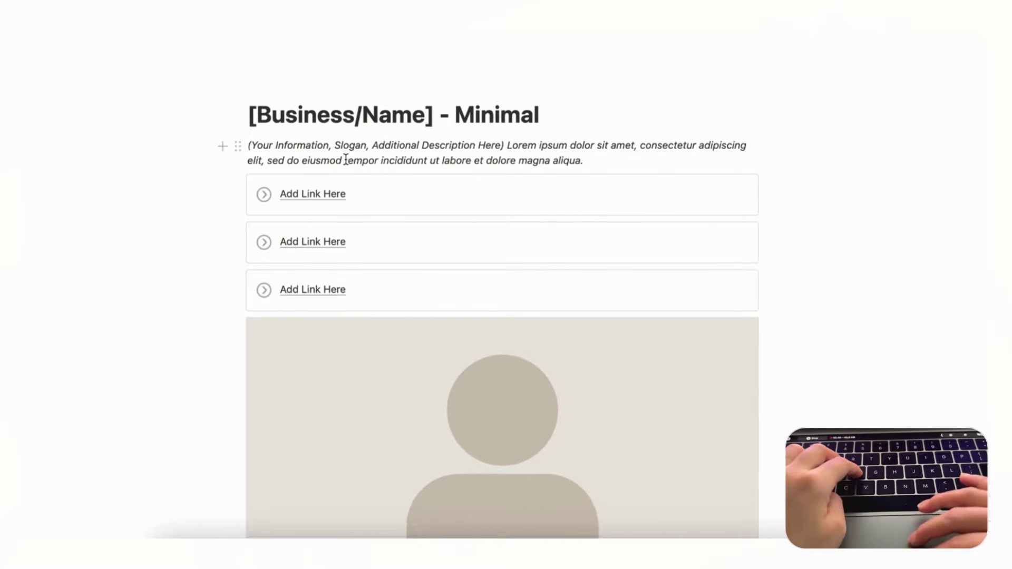
# Look over the "[Business/Name] - Minimal" template and return to the template list of the Link in Bio Bundle Pack.
pyautogui.scroll(-2, 346, 158)
pyautogui.scroll(2, 346, 165)
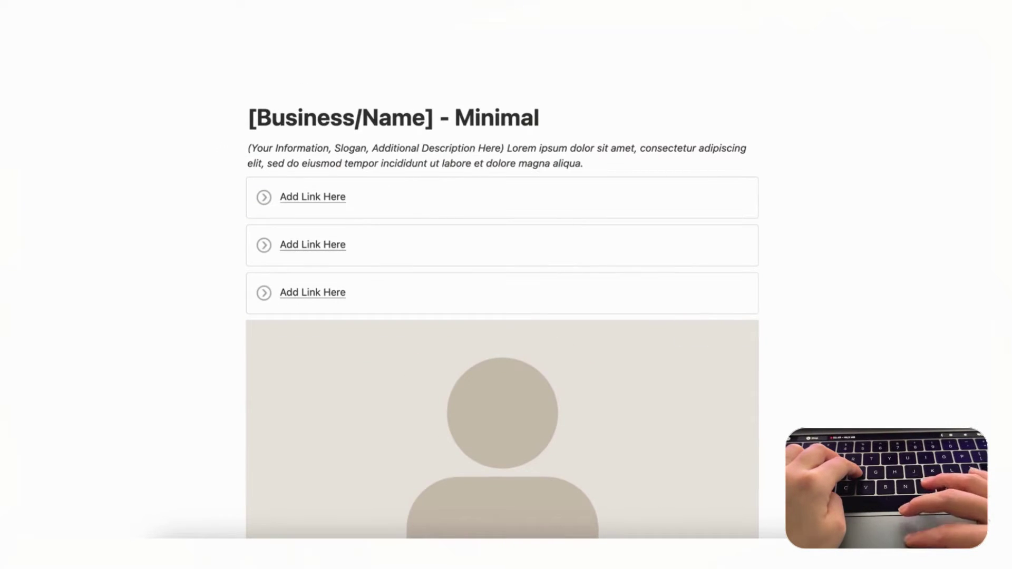
pyautogui.press('super+bracketleft')
pyautogui.scroll(-10, 464, 298)
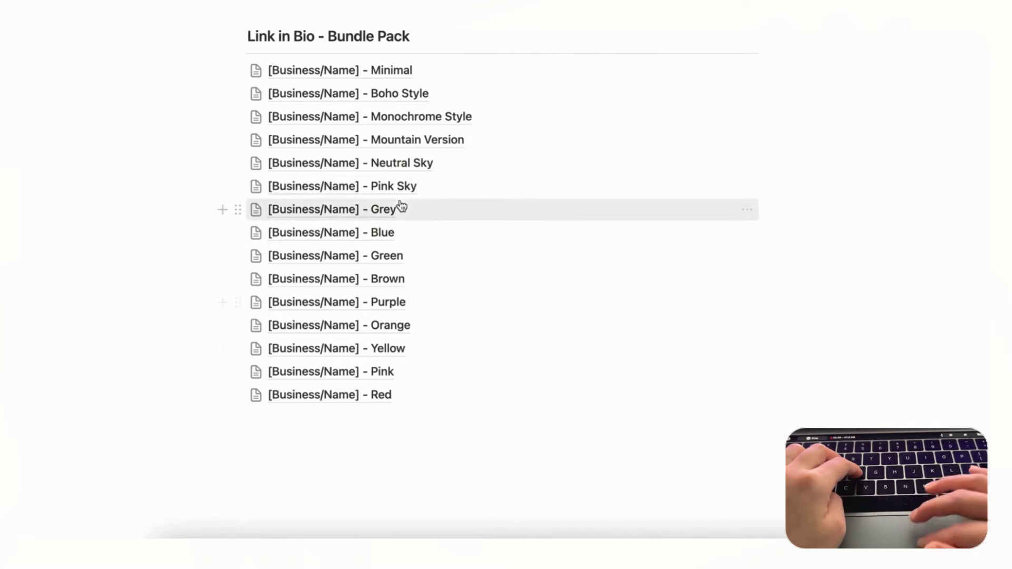
# Open the "[Business/Name] - Blue" template, examine its links, optional photo, social links and contact section, and return to the bundle pack page.
pyautogui.click(391, 239)
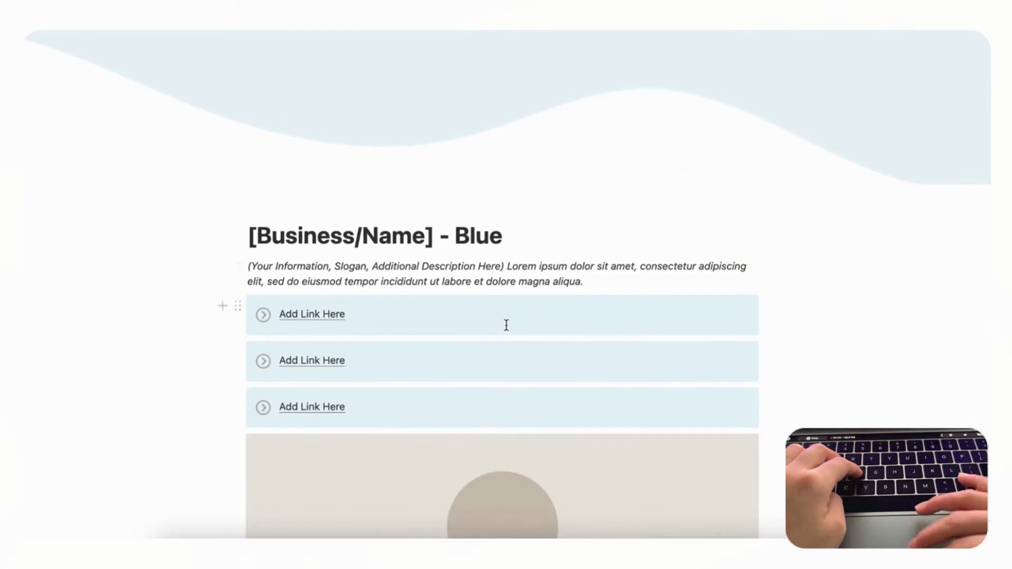
pyautogui.scroll(-5, 504, 324)
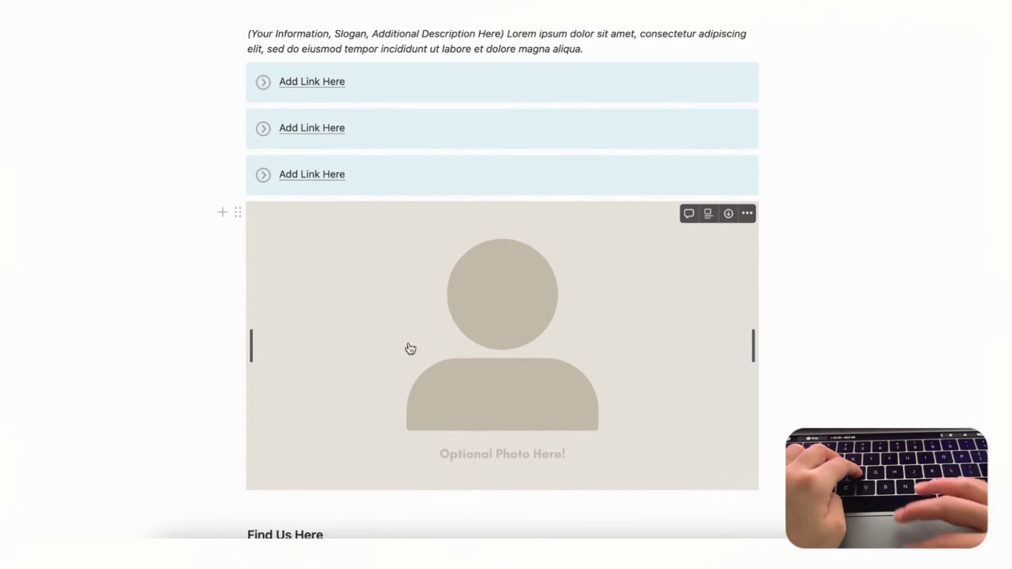
pyautogui.scroll(1, 538, 353)
pyautogui.scroll(-10, 535, 352)
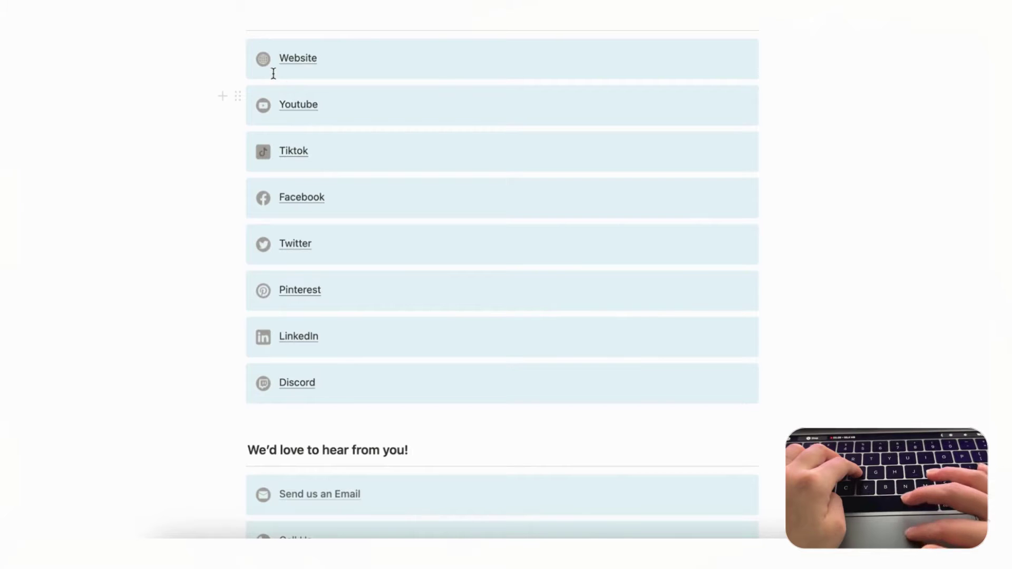
pyautogui.scroll(-5, 280, 274)
pyautogui.scroll(15, 280, 273)
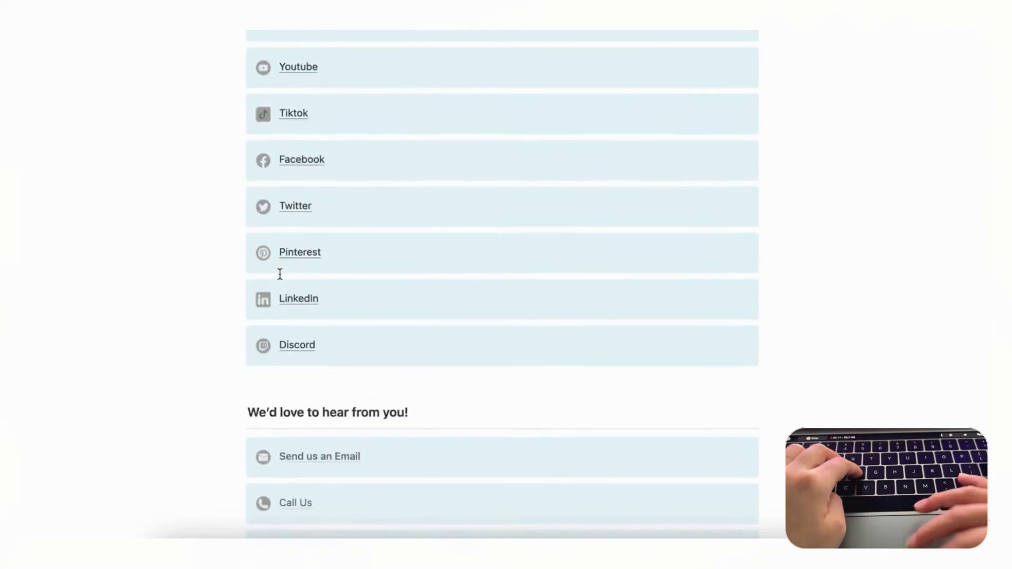
pyautogui.scroll(1, 283, 289)
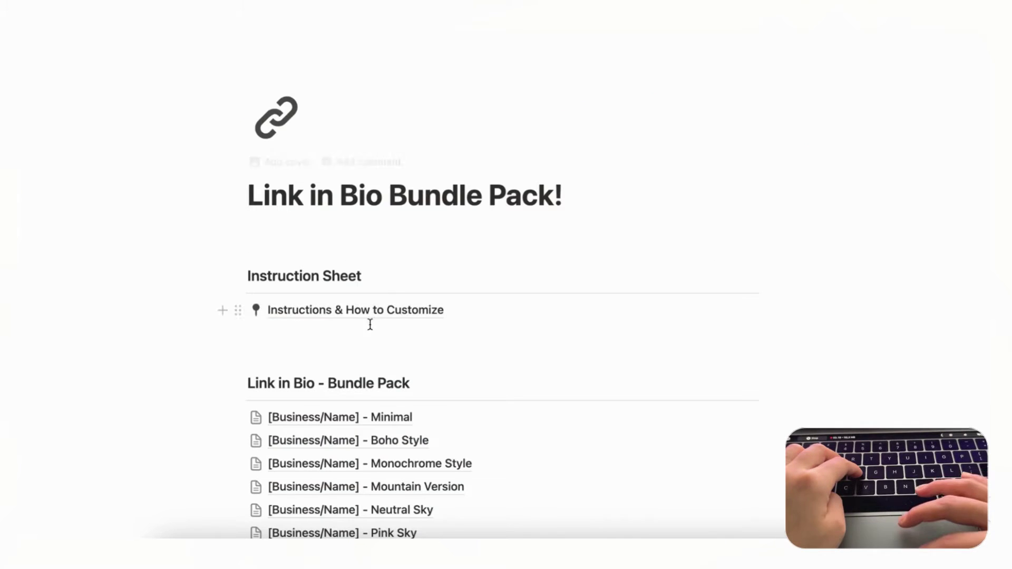
# Open the "Instructions & How to Customize" page and read how to add links, an email address and a phone number.
pyautogui.click(369, 316)
pyautogui.scroll(-6, 536, 245)
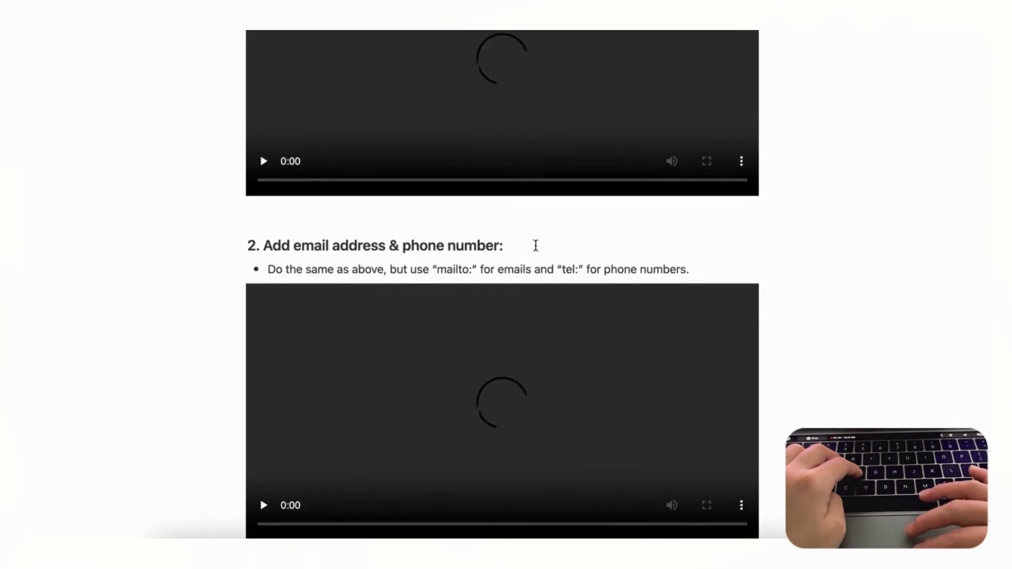
pyautogui.scroll(6, 536, 246)
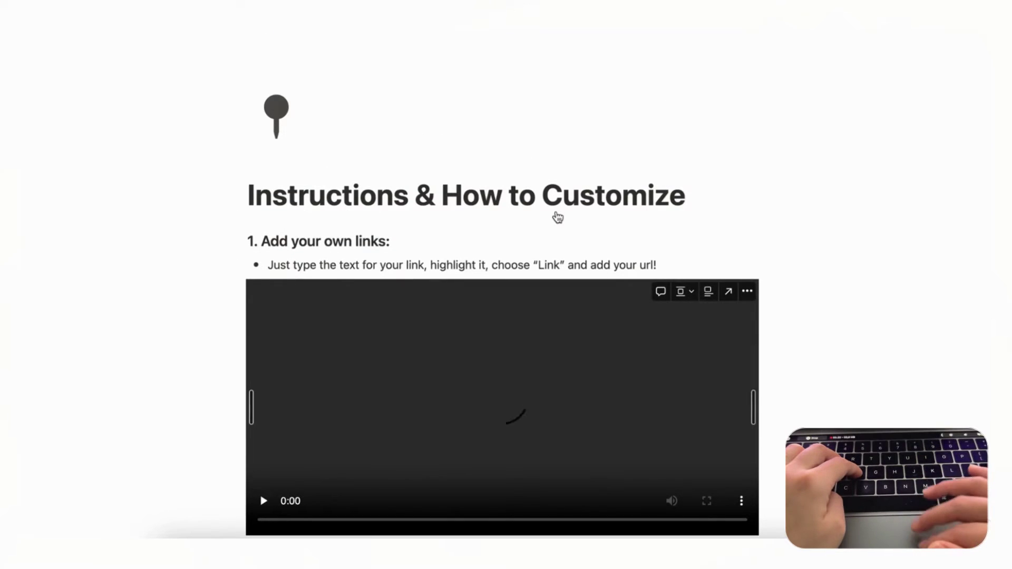
pyautogui.scroll(-1, 429, 186)
pyautogui.scroll(1, 430, 186)
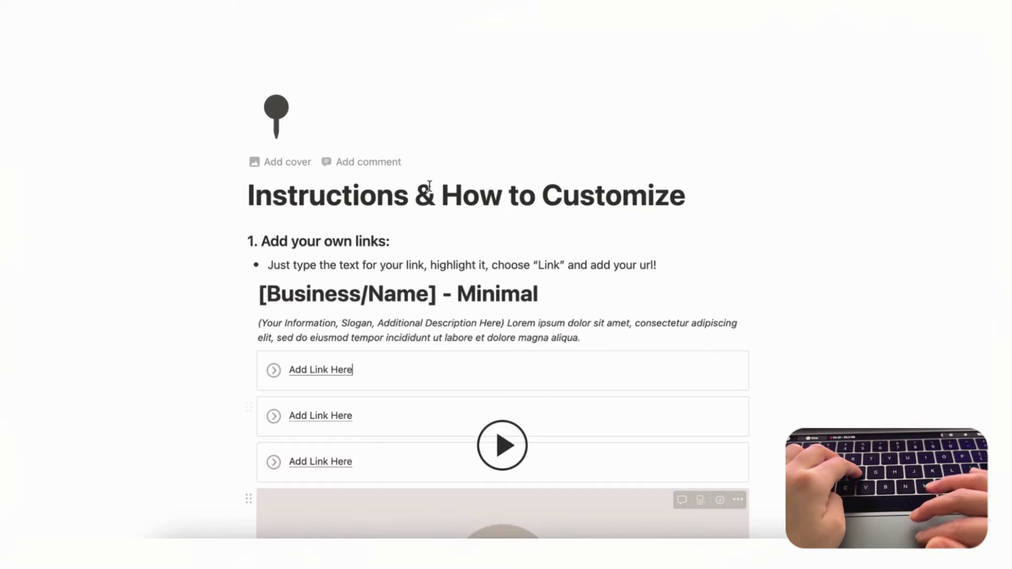